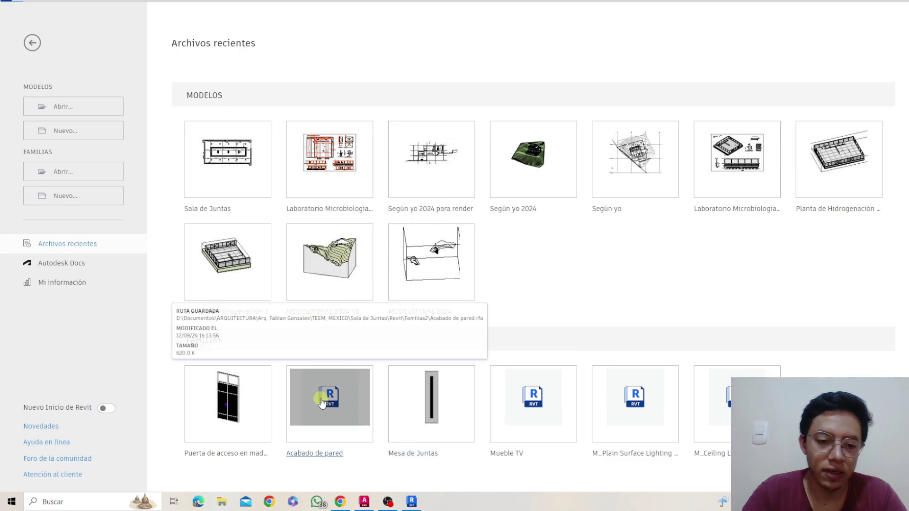
Switch to AutoCAD and examine the floor plan, stair details, sections and facades of the CASA FARNSWORTH 1 drawing.
left_click(364, 503)
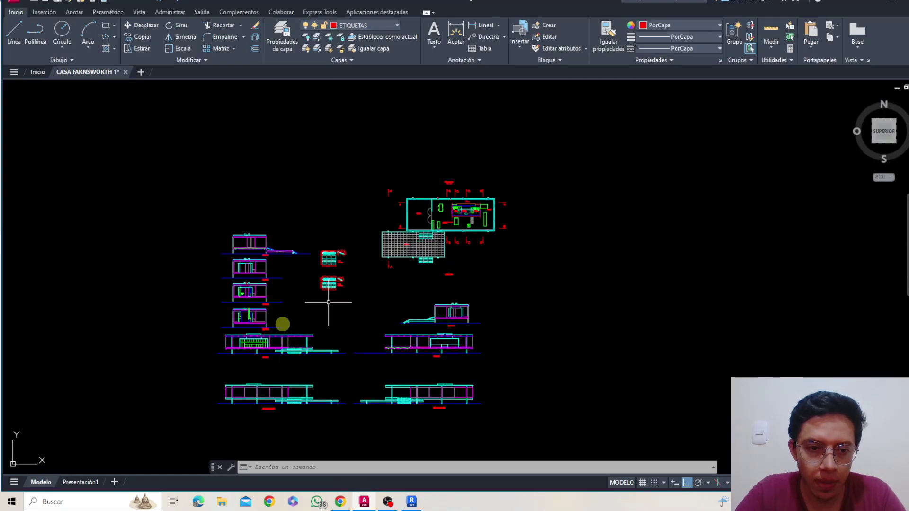
mouse_move(286, 326)
middle_mouse_down()
mouse_move(420, 287)
mouse_move(441, 244)
mouse_move(464, 247)
mouse_move(423, 229)
middle_mouse_up()
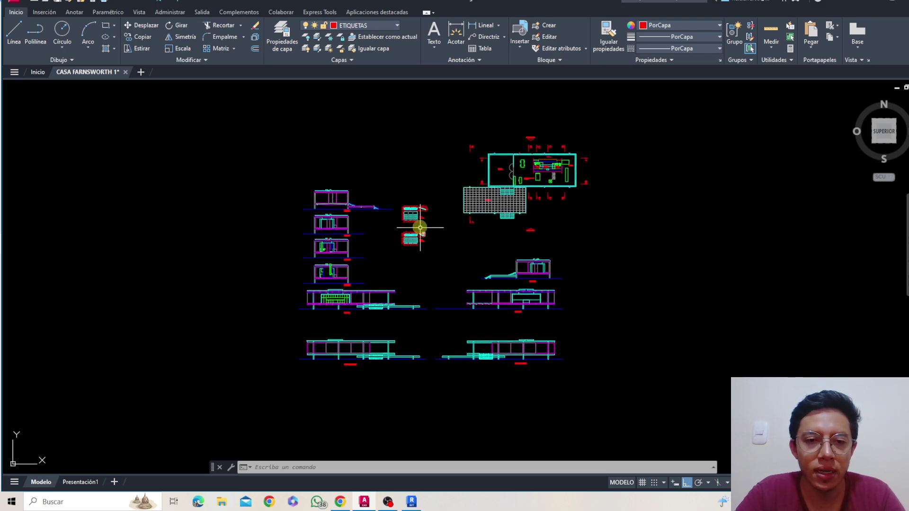
scroll(330, 202, "up", 2)
middle_click_drag(556, 229, 286, 344)
scroll(509, 244, "up", 2)
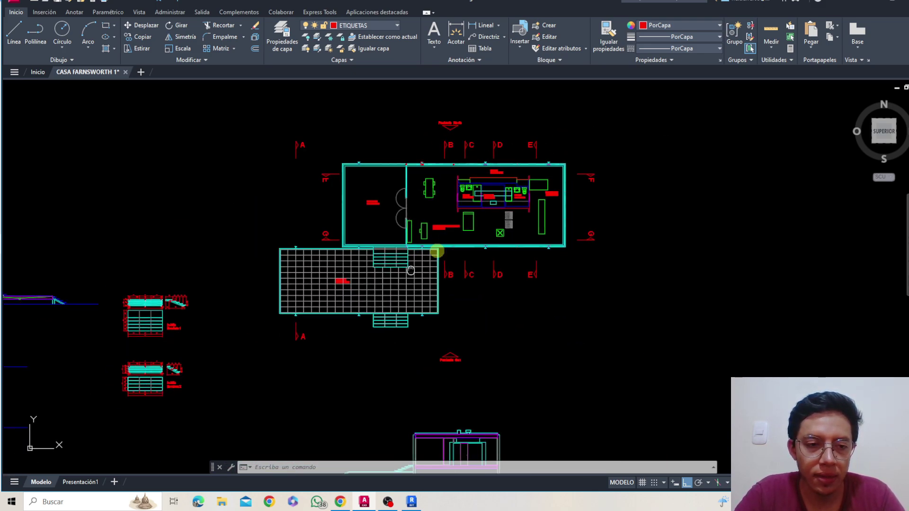
scroll(488, 204, "down", 4)
scroll(476, 304, "up", 2)
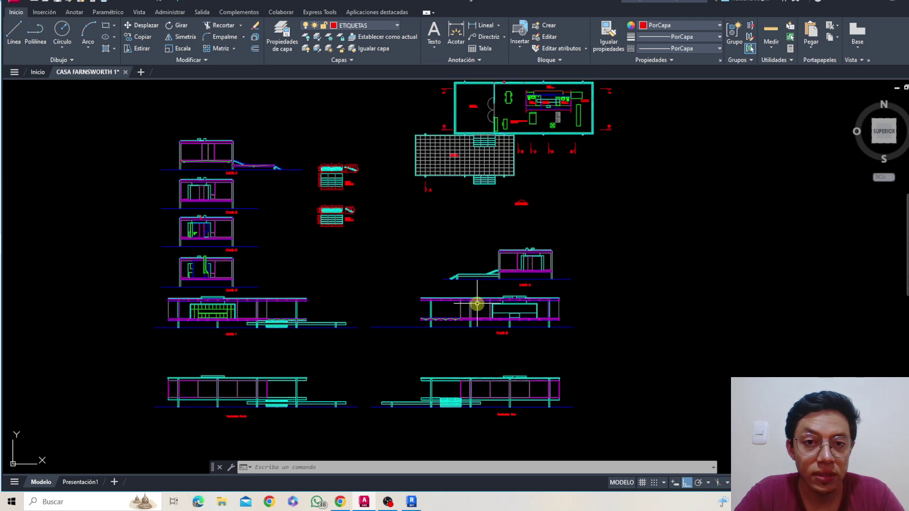
middle_click_drag(481, 246, 481, 266)
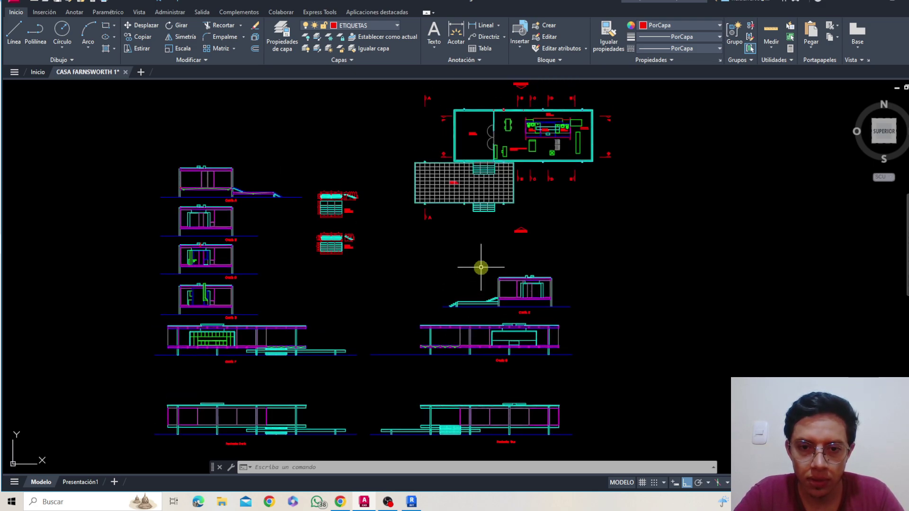
scroll(470, 264, "down", 2)
scroll(305, 209, "up", 2)
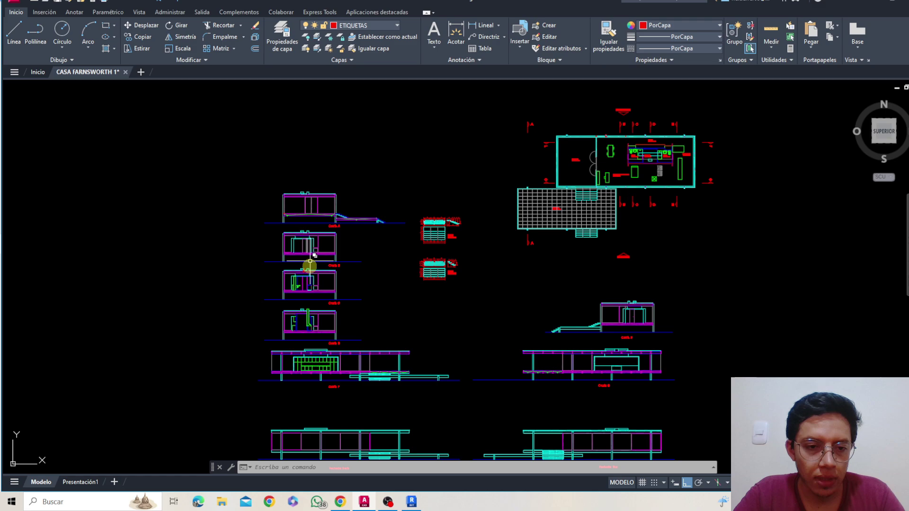
scroll(343, 348, "up", 2)
middle_click_drag(646, 386, 552, 180)
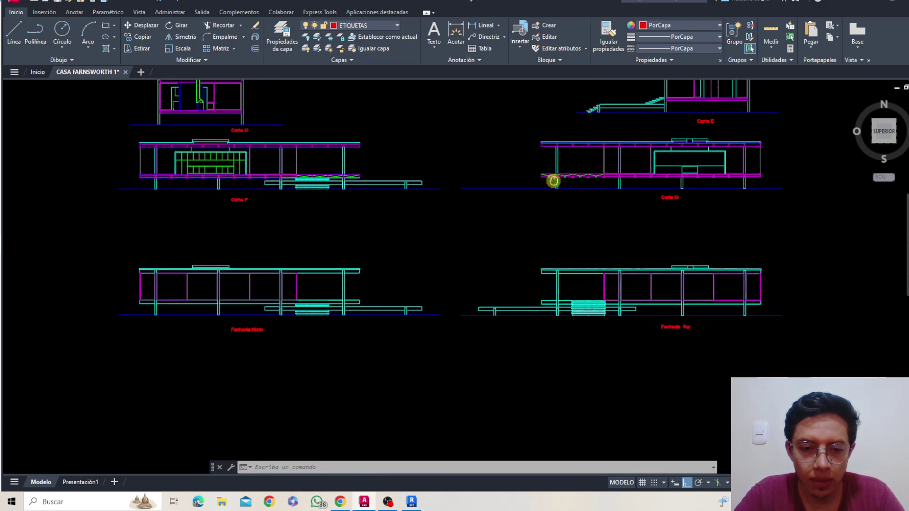
middle_click_drag(488, 258, 489, 374)
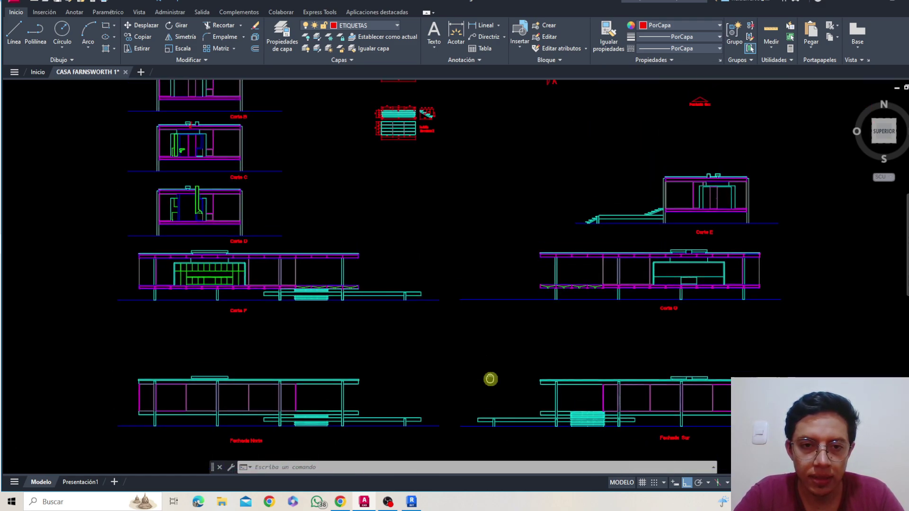
middle_click_drag(413, 169, 421, 286)
scroll(399, 150, "up", 2)
scroll(399, 151, "down", 7)
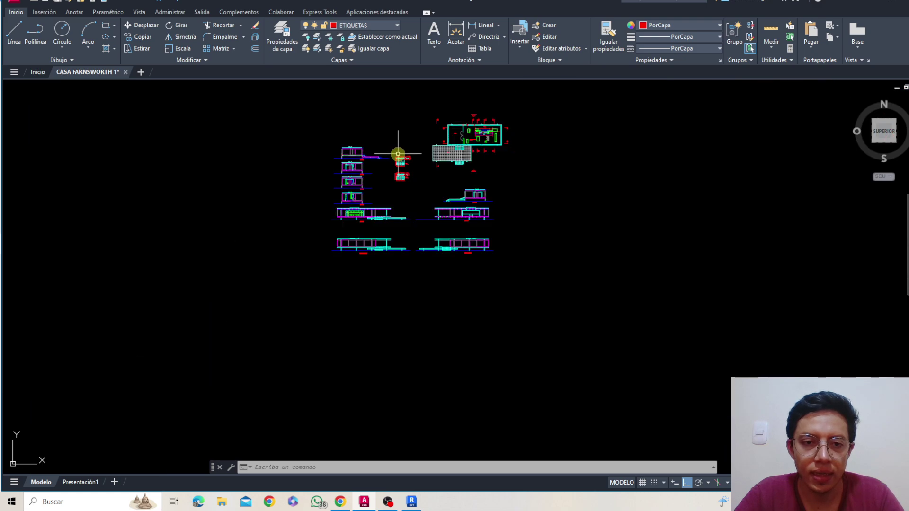
scroll(399, 197, "up", 2)
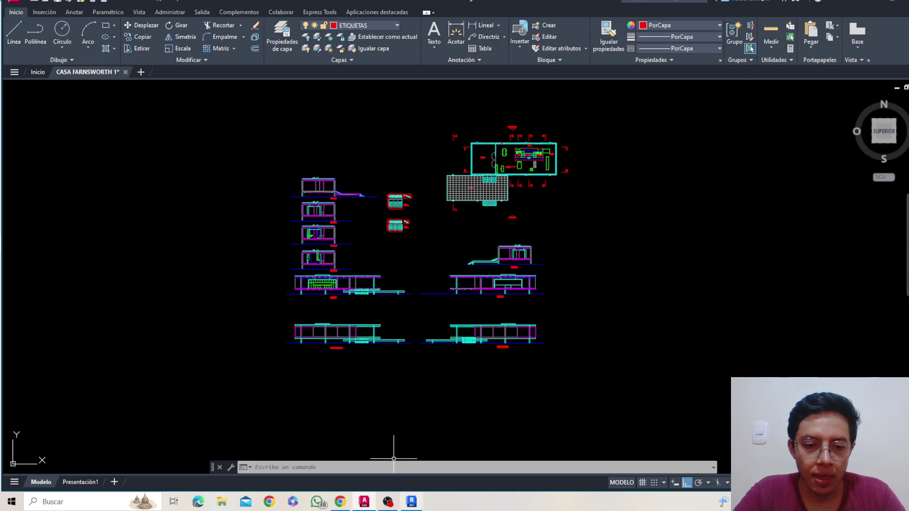
Switch to Revit and create a new project from the architectural template (Plantilla arquitectónica).
left_click(412, 503)
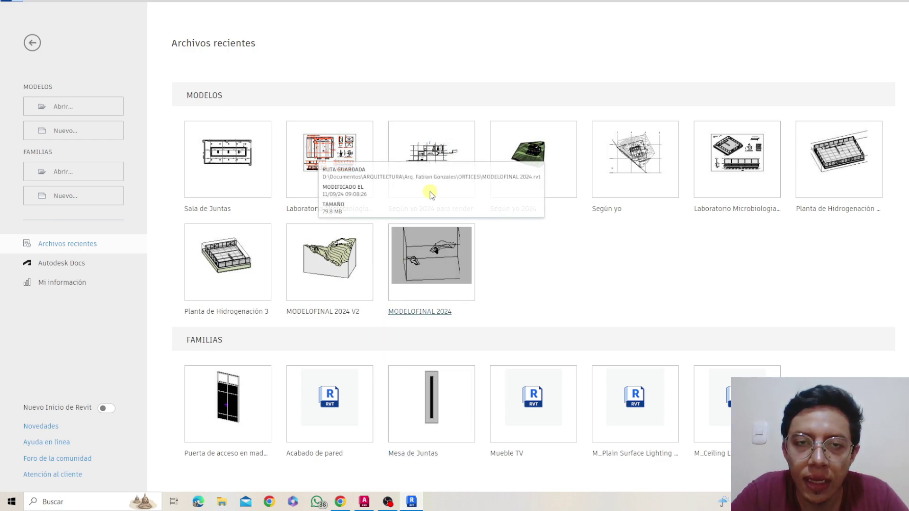
mouse_move(356, 122)
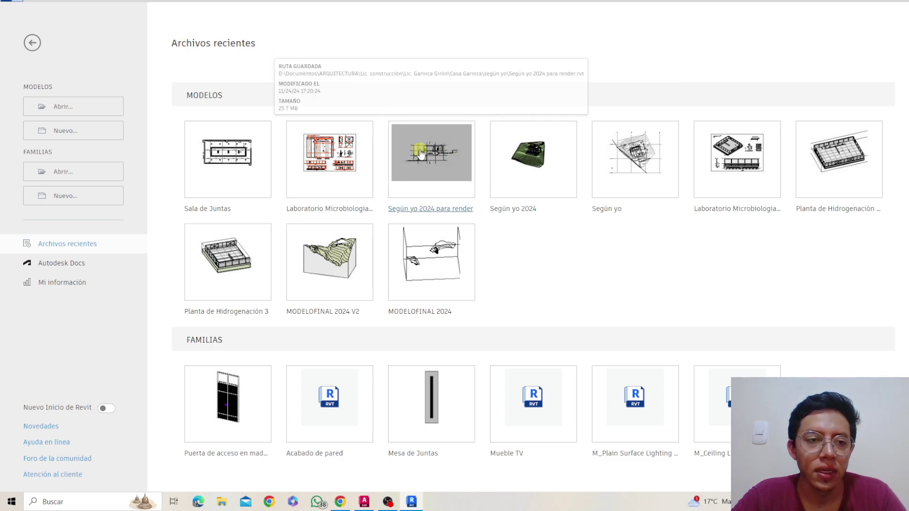
mouse_move(357, 138)
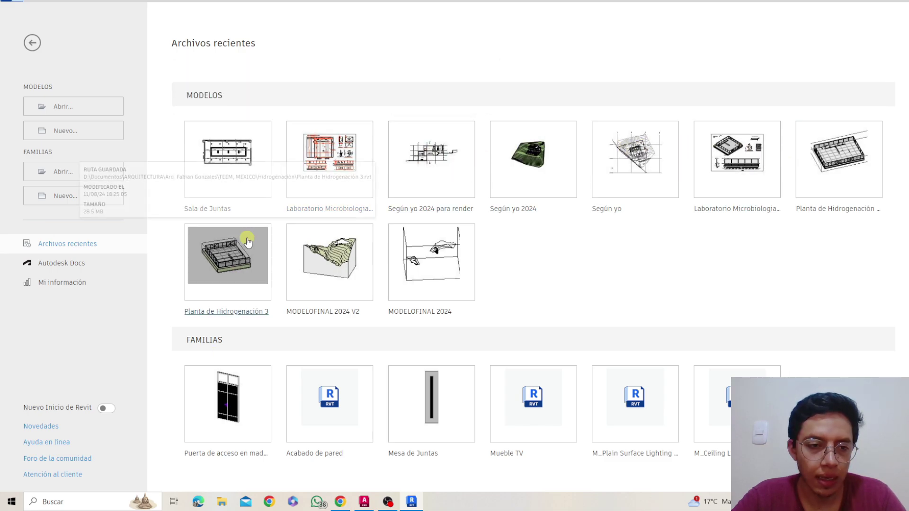
mouse_move(364, 169)
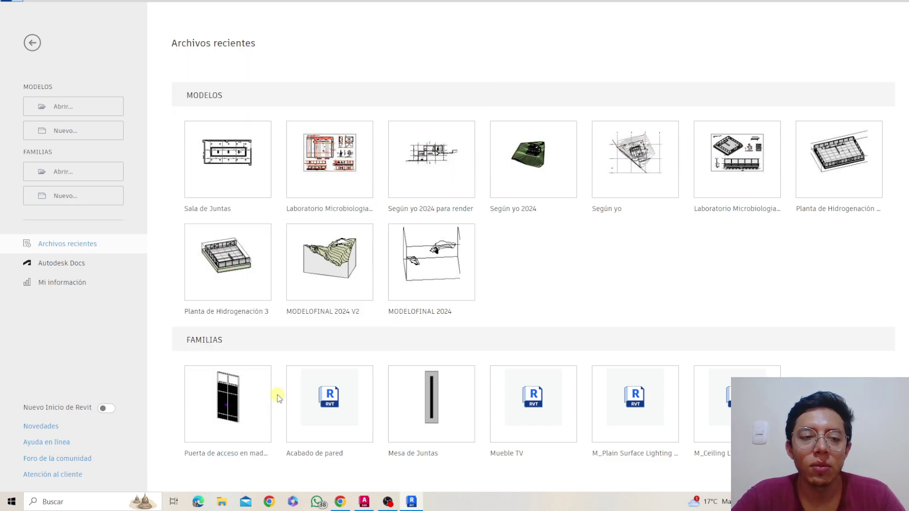
mouse_move(340, 399)
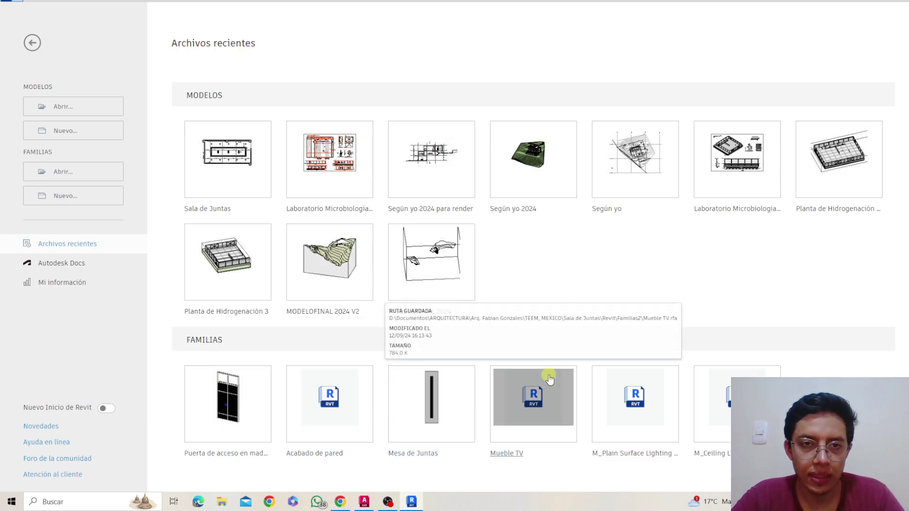
mouse_move(522, 389)
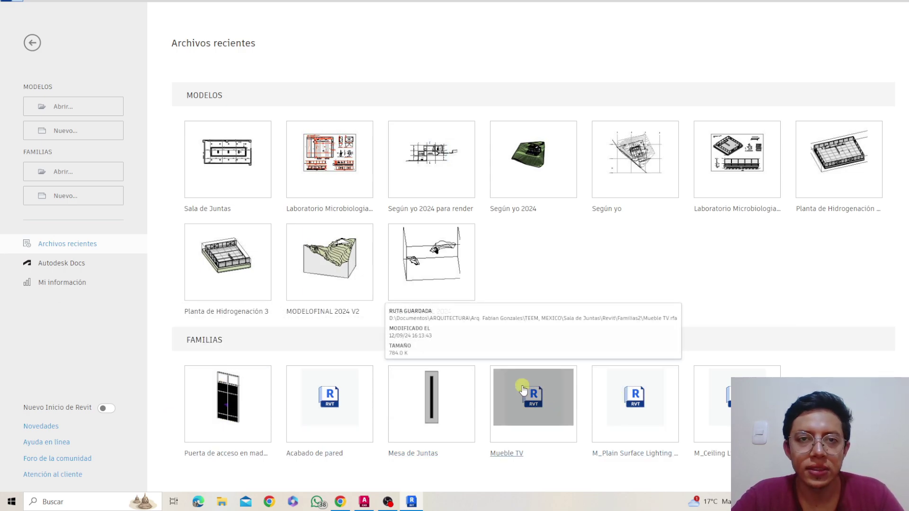
mouse_move(237, 401)
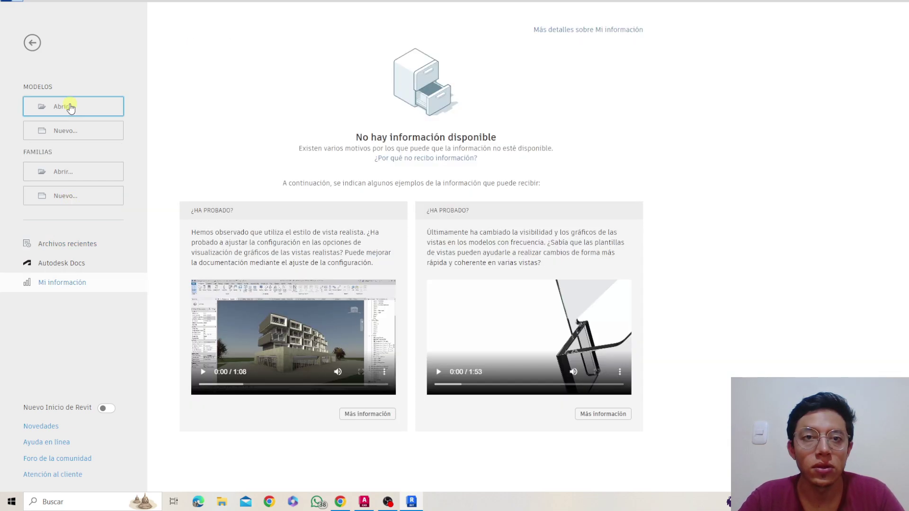
left_click(72, 134)
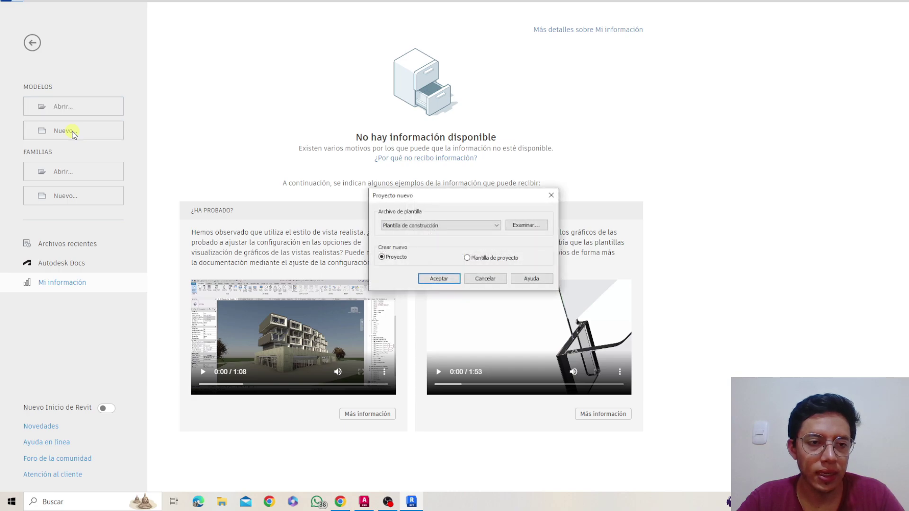
left_click(459, 226)
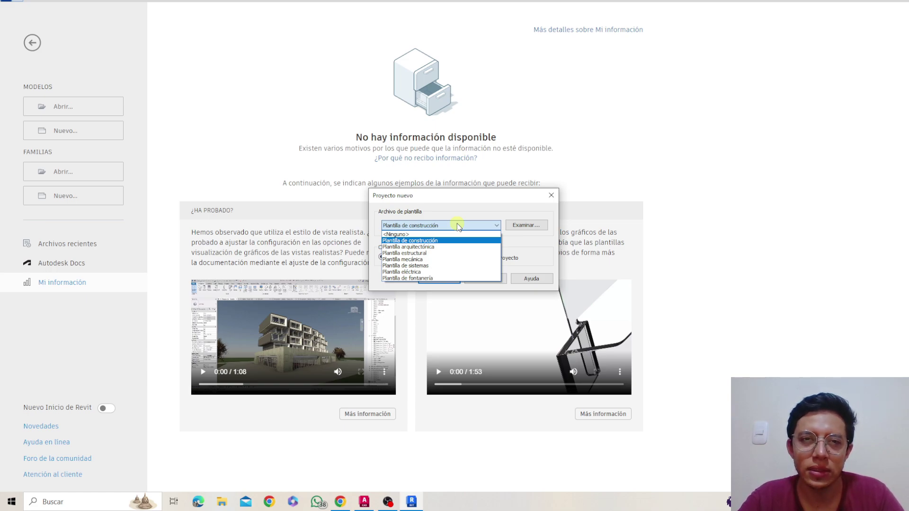
left_click(420, 247)
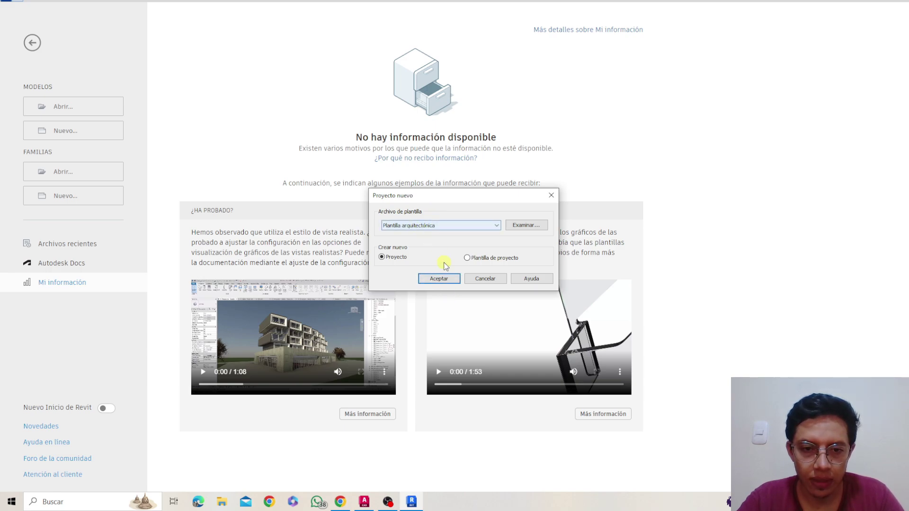
left_click(432, 282)
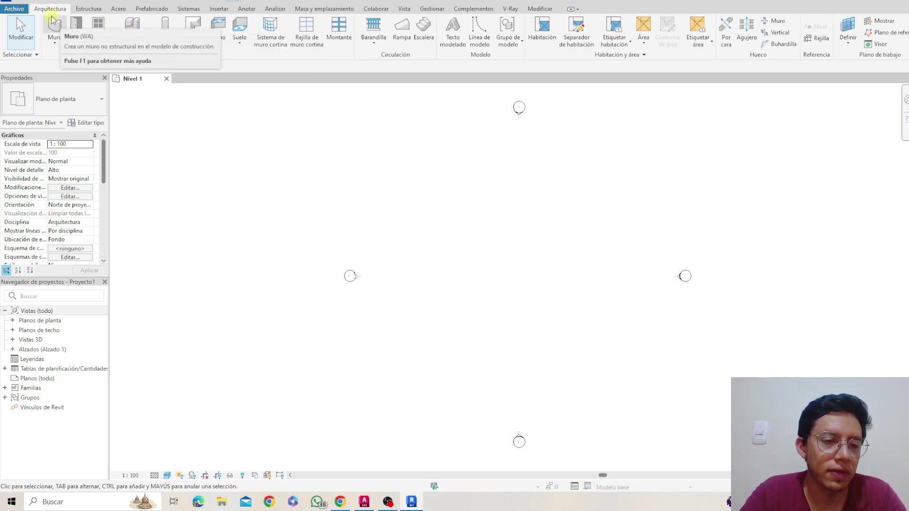
Draw a horizontal basic wall 8 m long in the Nivel 1 plan, inside the elevation markers near the north one.
scroll(361, 161, "down", 3)
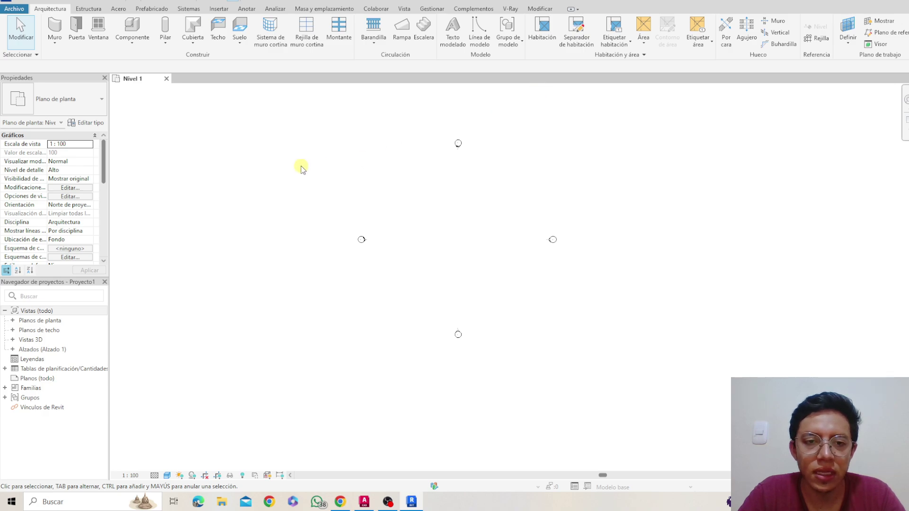
middle_click_drag(400, 231, 440, 255)
scroll(439, 255, "down", 1)
scroll(491, 254, "up", 2)
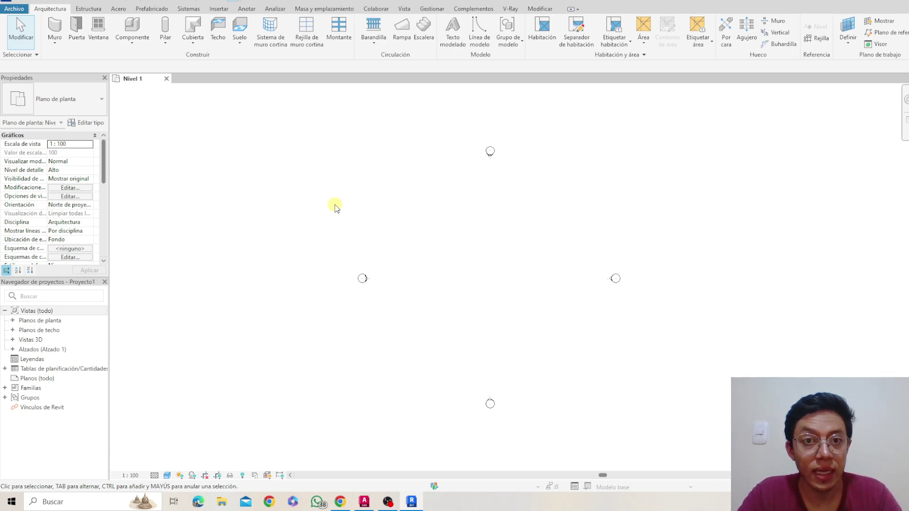
scroll(437, 228, "down", 1)
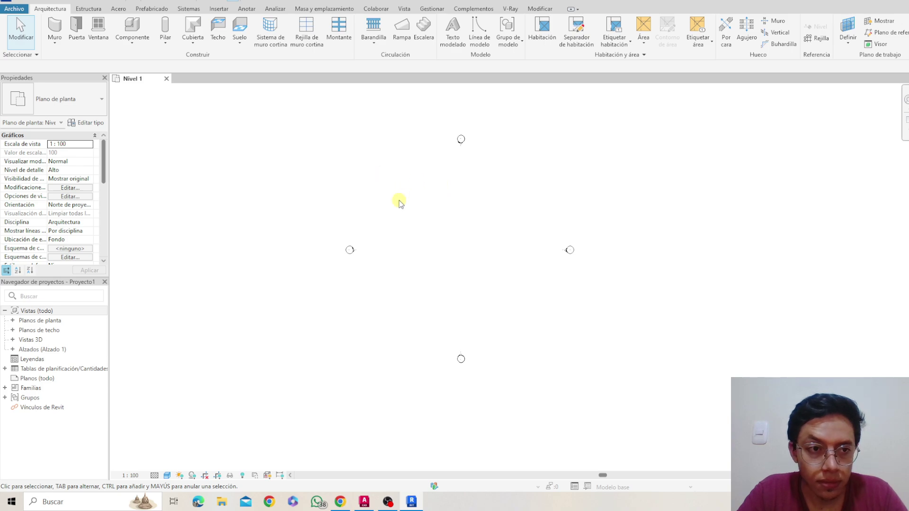
scroll(459, 201, "up", 1)
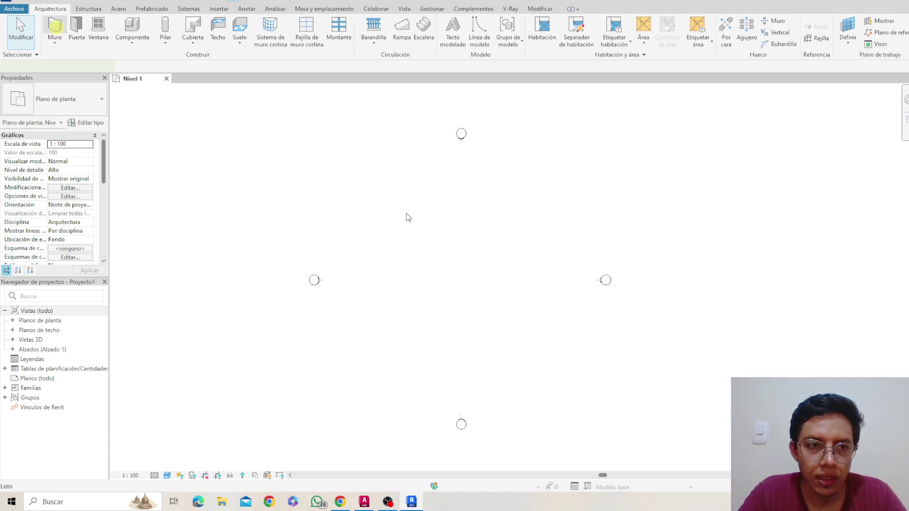
left_click(391, 198)
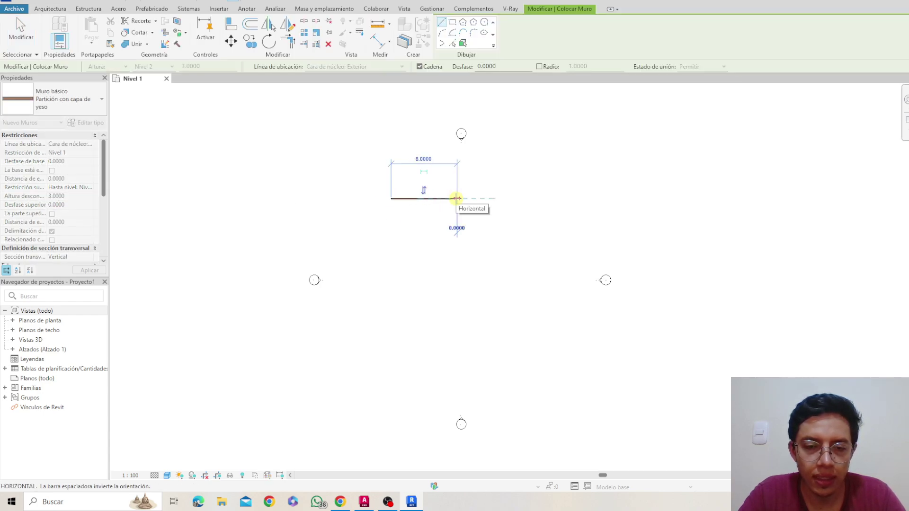
left_click(456, 198)
scroll(431, 203, "up", 5)
key("Escape")
key("Escape")
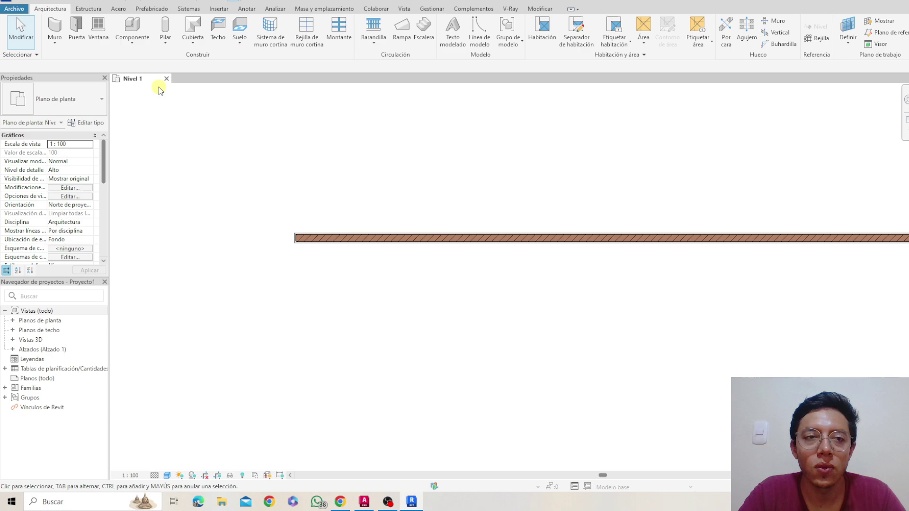
Open the default 3D view and inspect the wall from both sides by selecting it and orbiting around it.
left_click(206, 2)
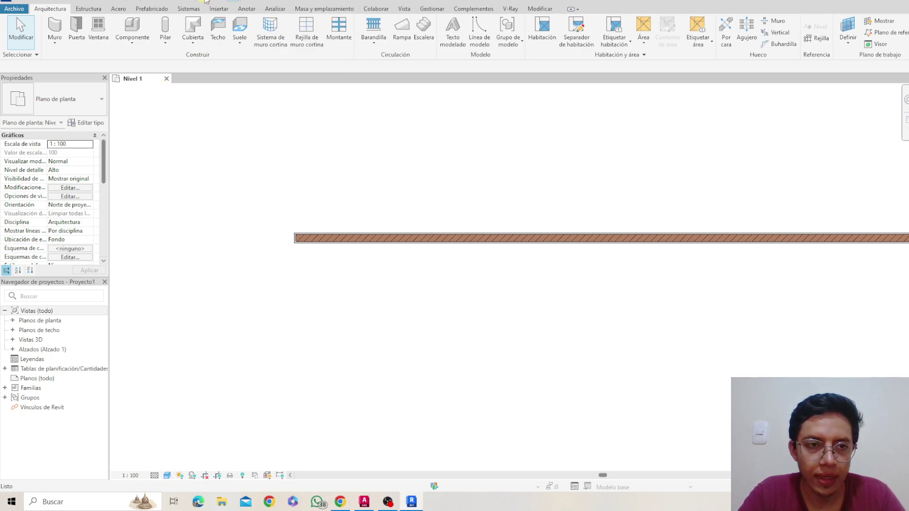
scroll(521, 243, "up", 6)
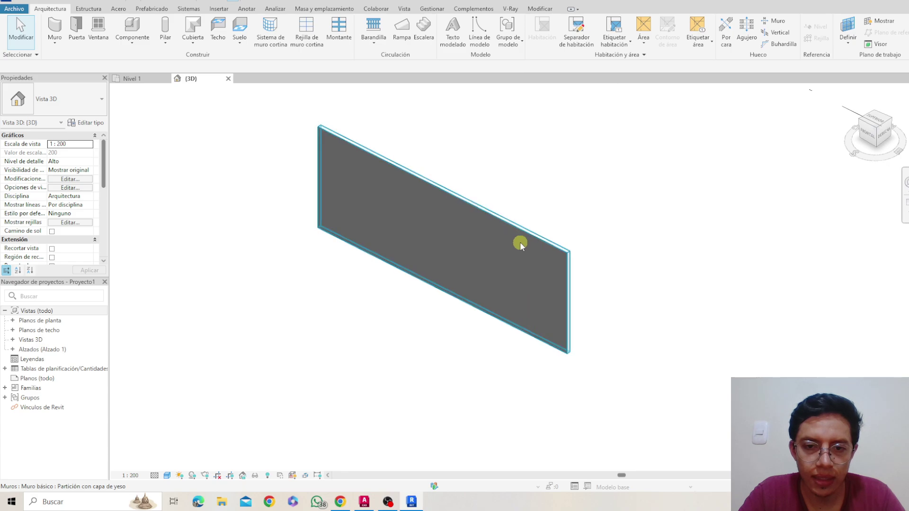
left_click(521, 243)
middle_click_drag(605, 268, 394, 260, "shift")
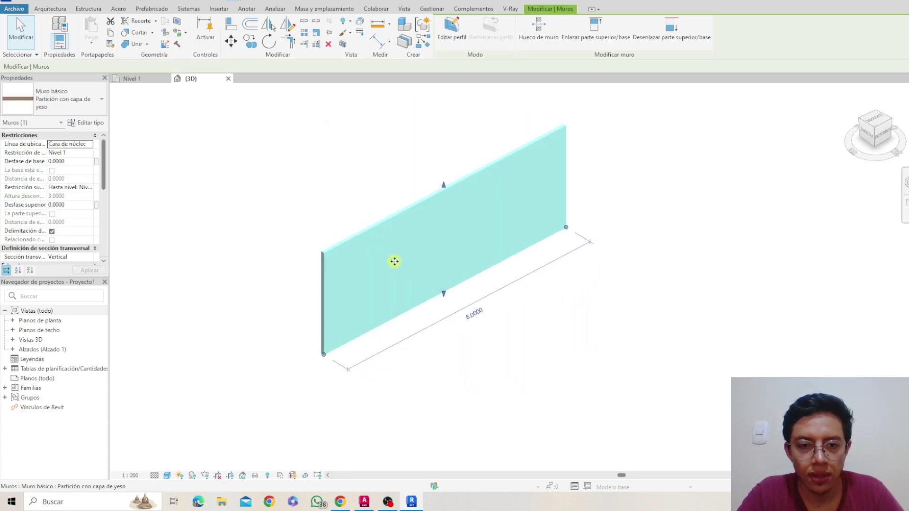
left_click(641, 359)
Return to the Nivel 1 plan and examine the elevation markers around the wall, selecting the east one to show its view line.
left_click(129, 78)
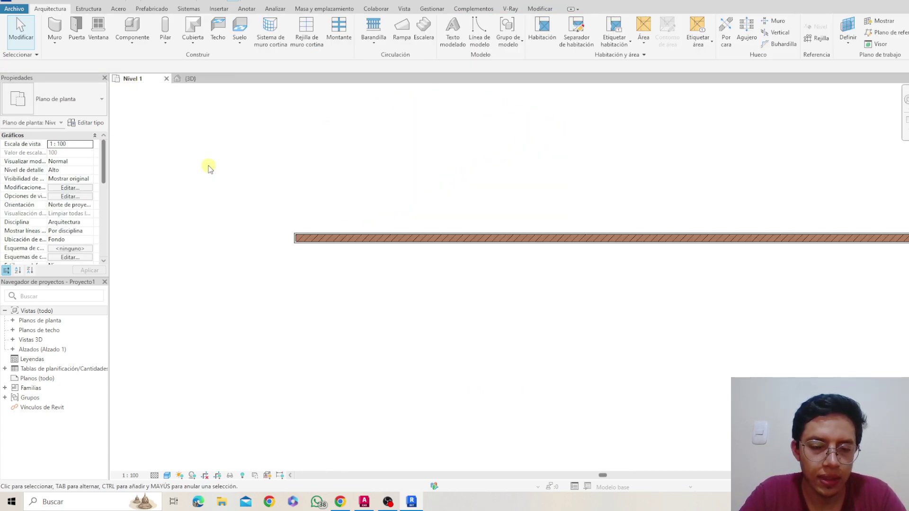
scroll(329, 199, "down", 3)
scroll(445, 258, "down", 4)
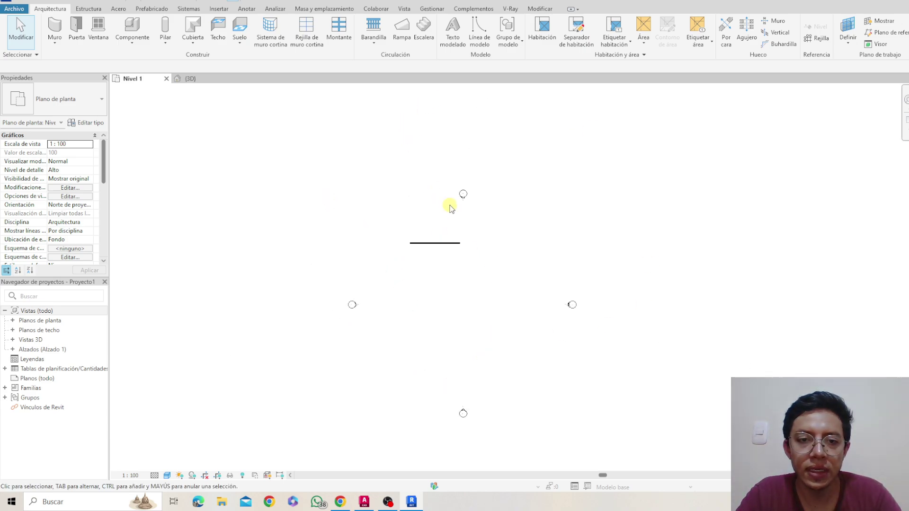
scroll(451, 205, "up", 2)
middle_click_drag(479, 441, 450, 324)
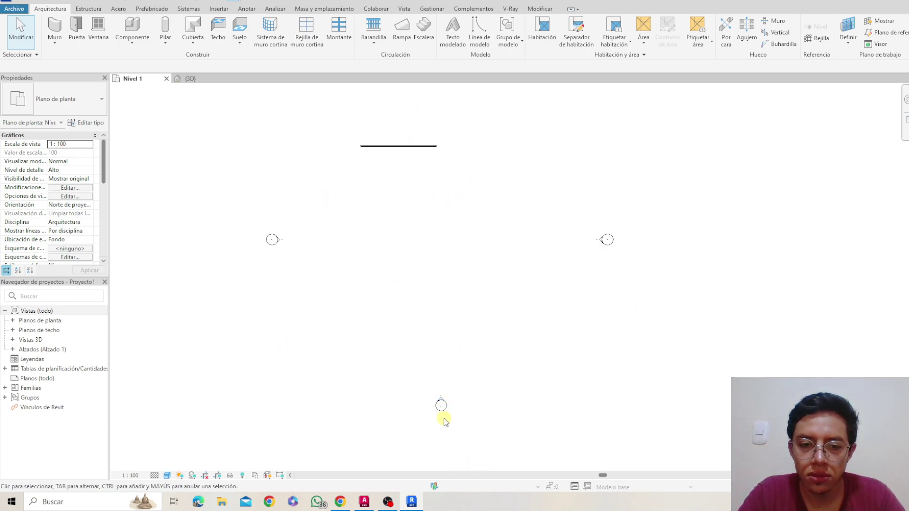
left_click(602, 246)
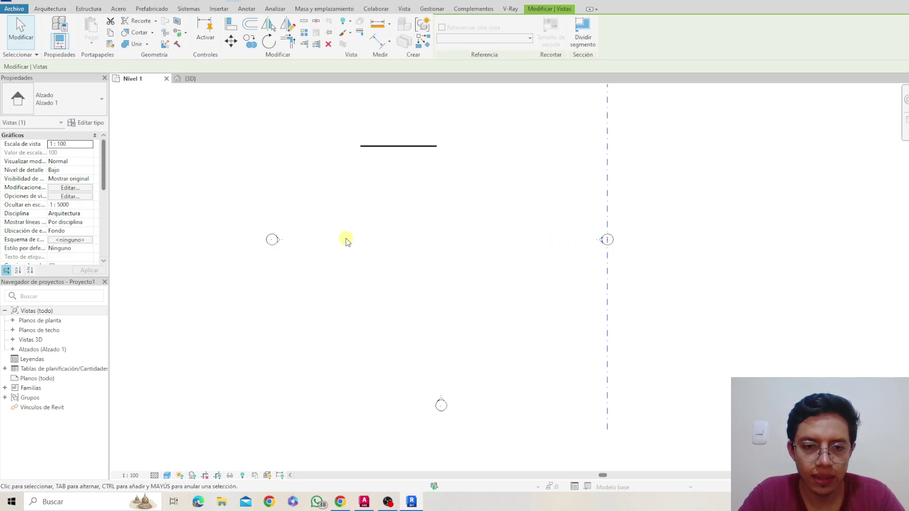
left_click(440, 242)
middle_click_drag(386, 151, 370, 254)
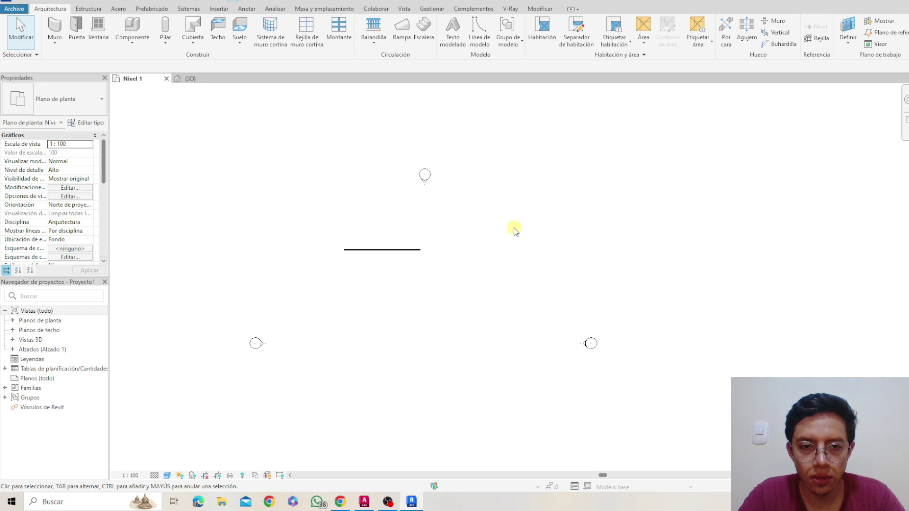
Measure the distance between the south and north elevation markers in the Nivel 1 plan.
middle_click_drag(413, 424, 416, 271)
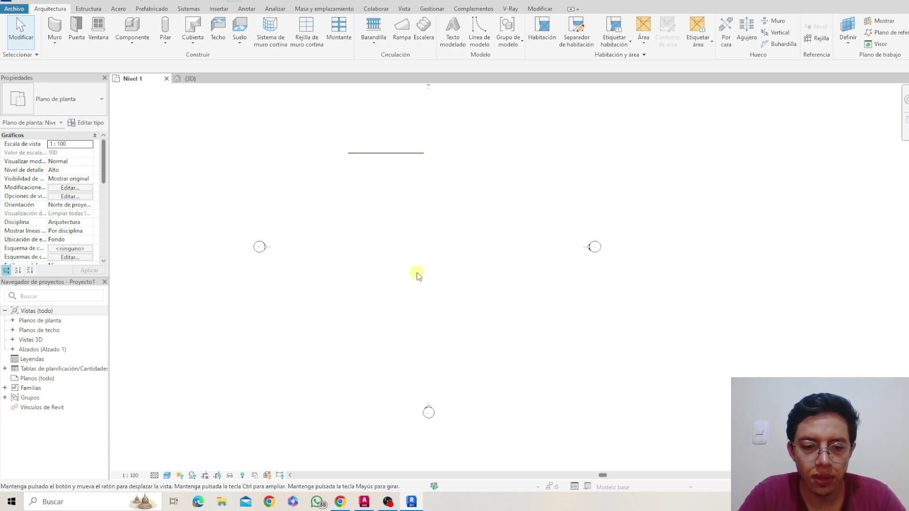
left_click(429, 404)
key("Escape")
left_click(148, 0)
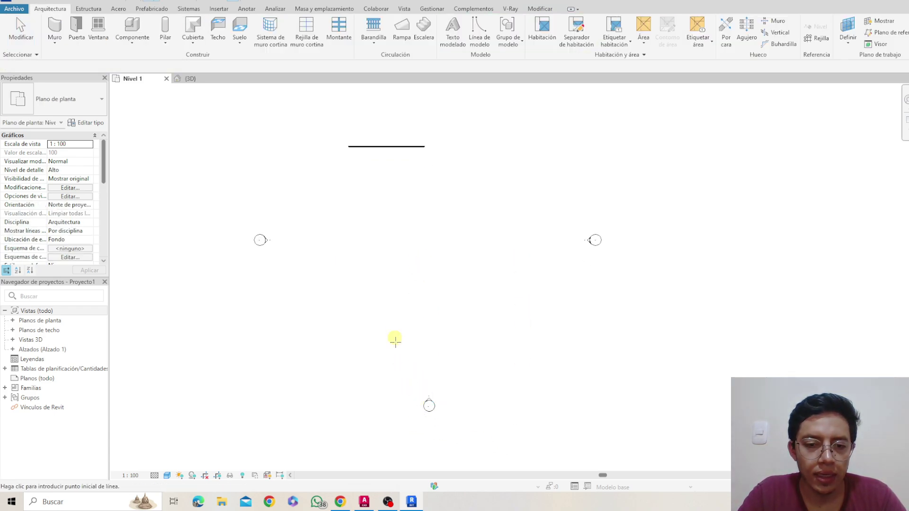
left_click(429, 399)
middle_click_drag(429, 206, 429, 374)
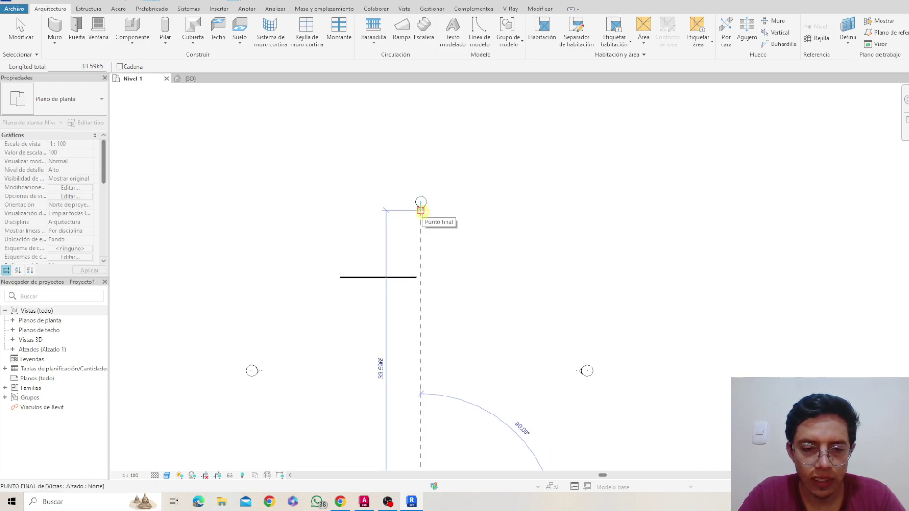
left_click(421, 211)
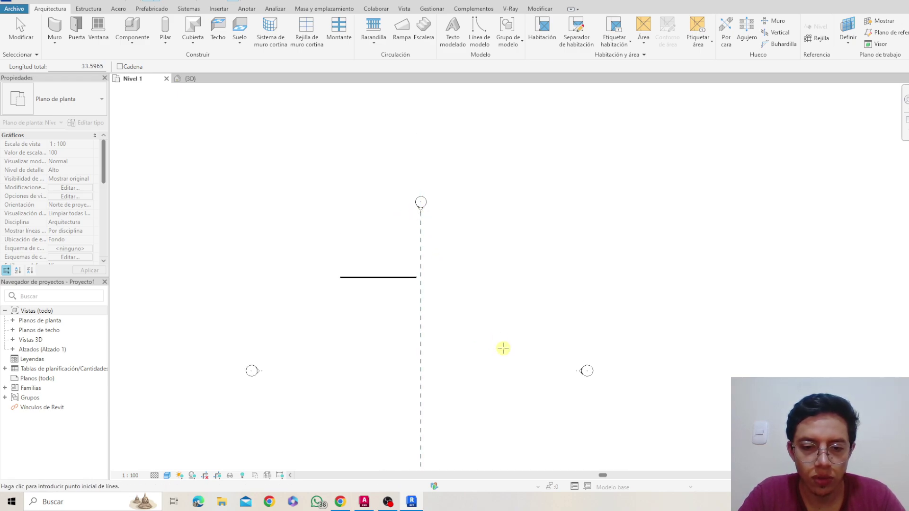
Measure the distance between the east and west elevation markers.
left_click(157, 1)
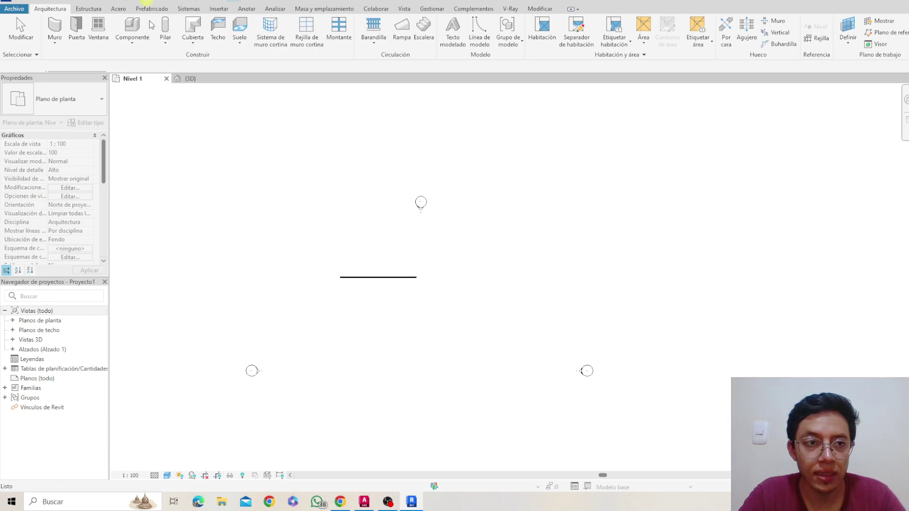
left_click(580, 370)
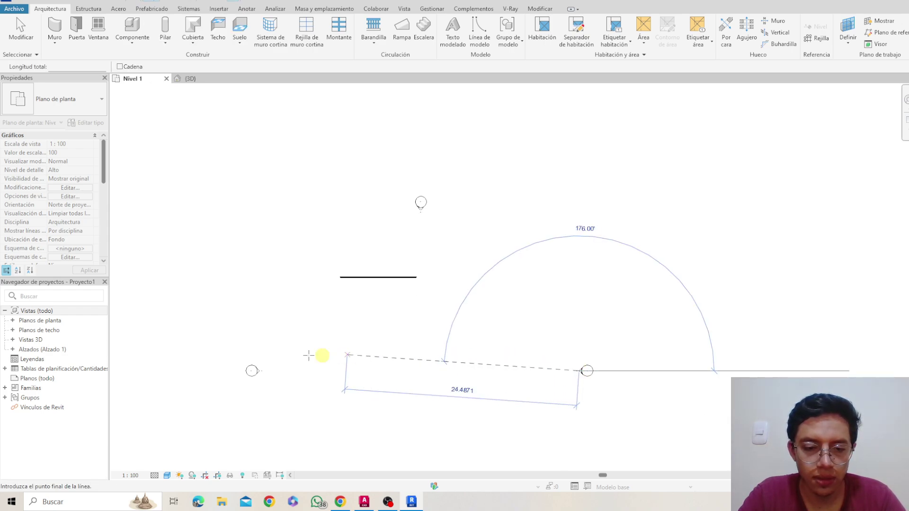
left_click(260, 371)
key("Escape")
Reveal the hidden elements of the plan, inspect the project base point's coordinates, and leave the reveal mode.
scroll(455, 145, "down", 3)
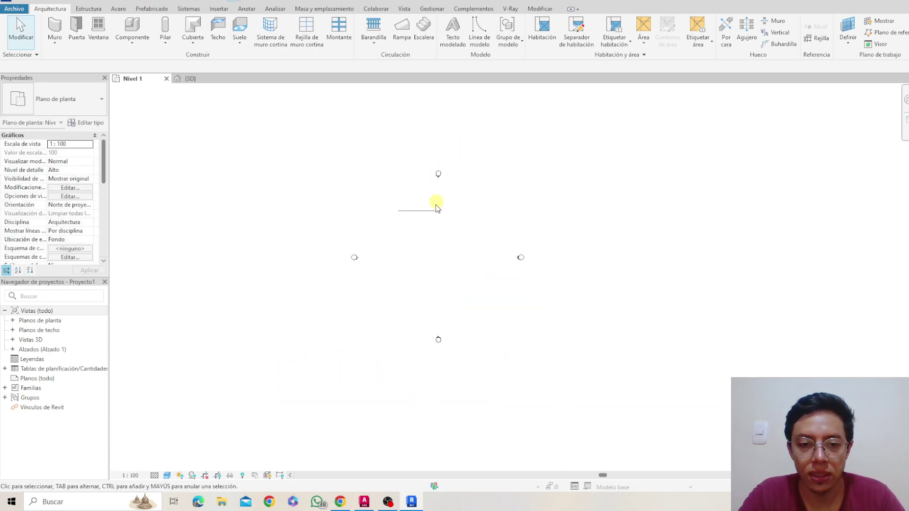
left_click(242, 475)
scroll(438, 256, "up", 3)
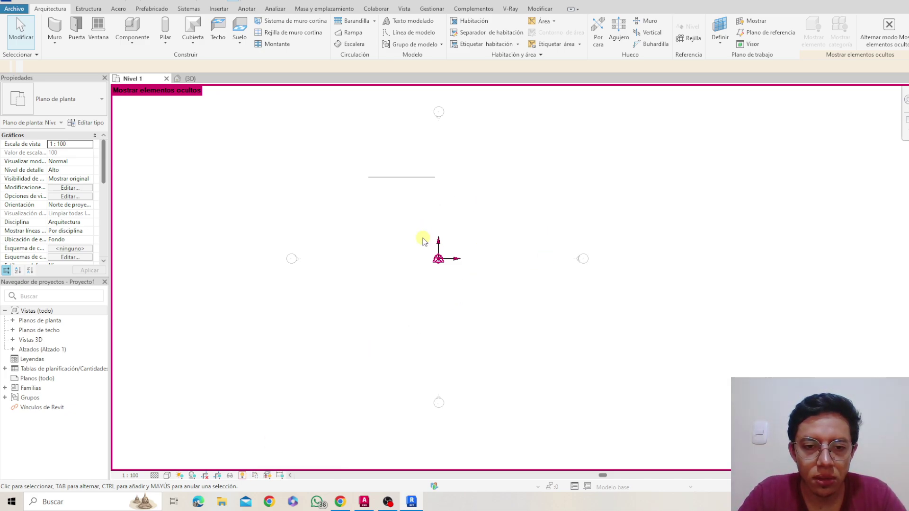
left_click(437, 265)
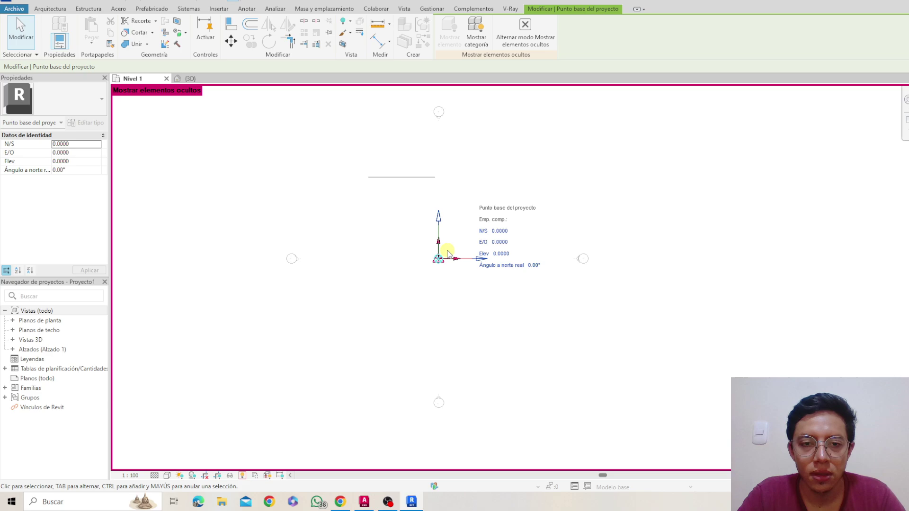
left_click(471, 237)
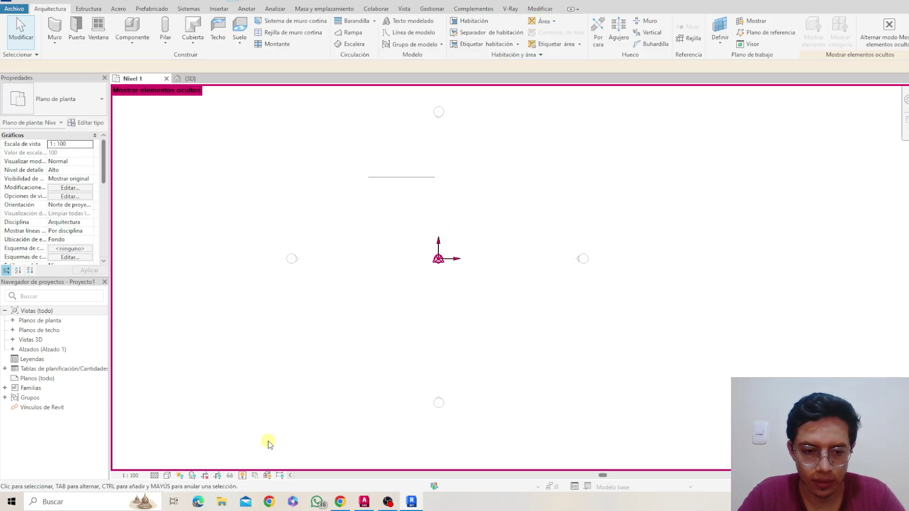
left_click(247, 475)
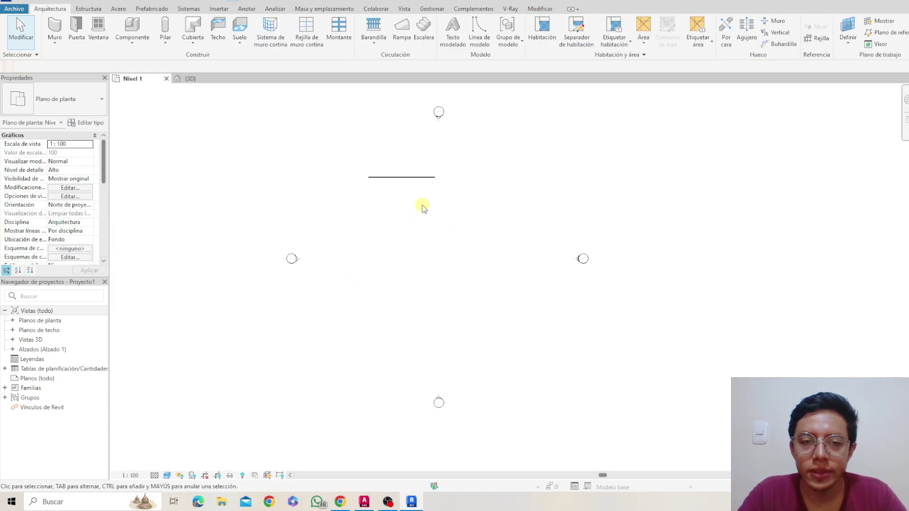
Delete the horizontal wall below the north elevation marker.
scroll(425, 263, "up", 1)
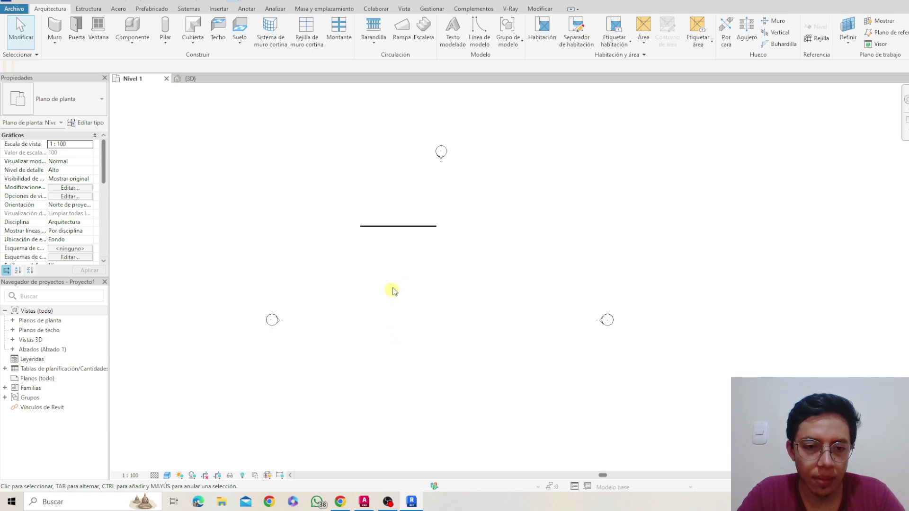
scroll(413, 263, "down", 1)
left_click(419, 224)
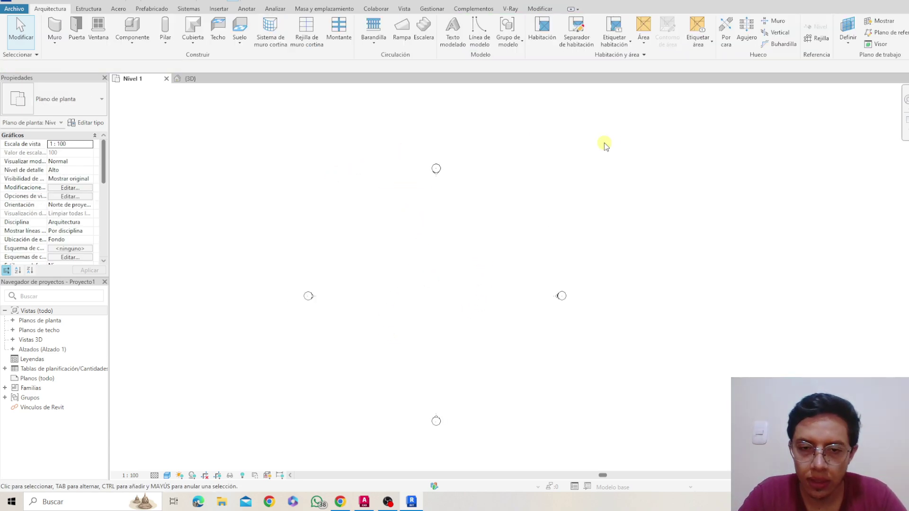
Review the view scales available for the Nivel 1 plan without choosing a different one.
scroll(419, 208, "down", 2)
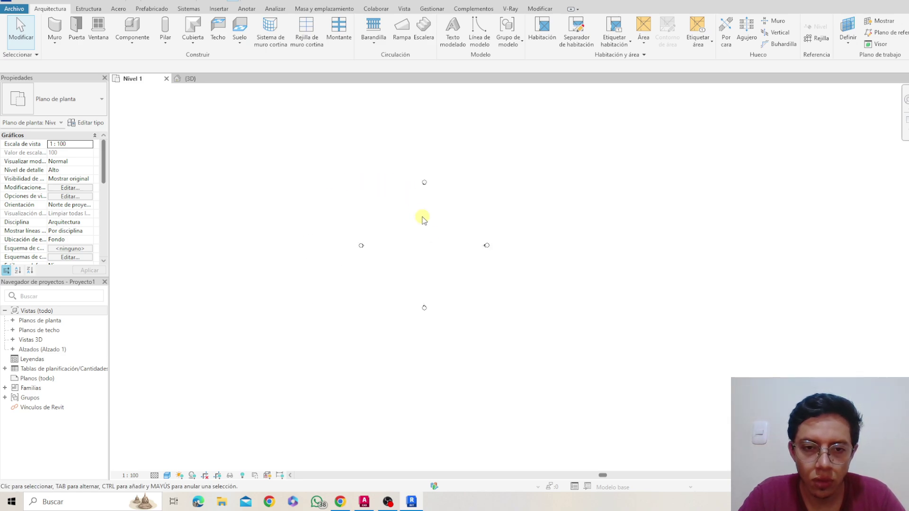
scroll(457, 249, "down", 1)
middle_click_drag(444, 254, 485, 241)
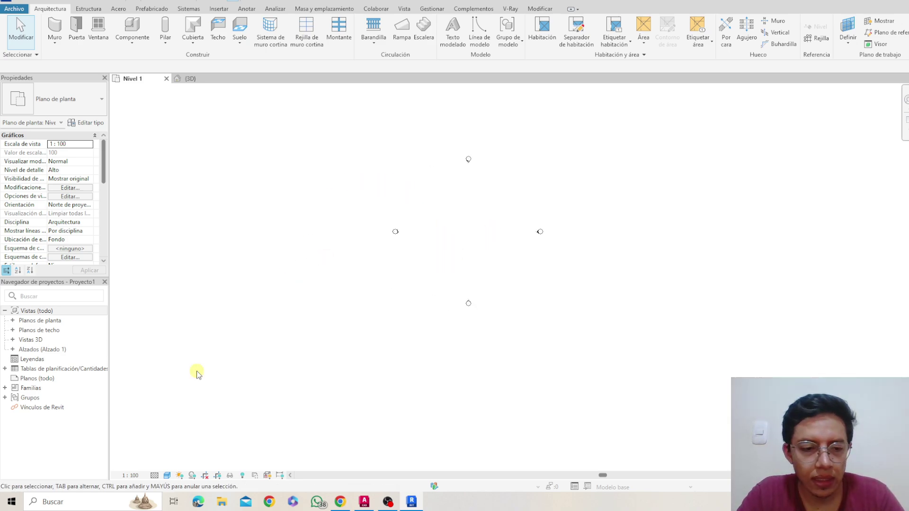
left_click(142, 476)
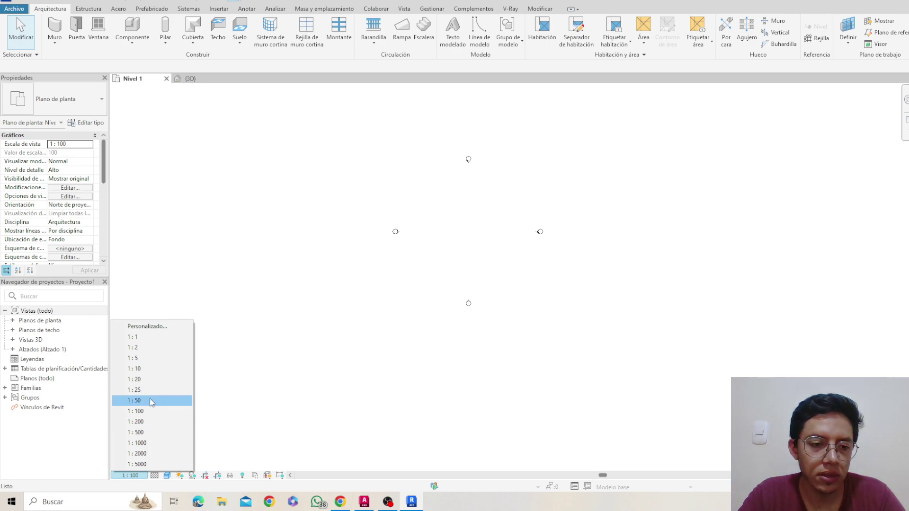
left_click(369, 366)
middle_click_drag(467, 294, 451, 320)
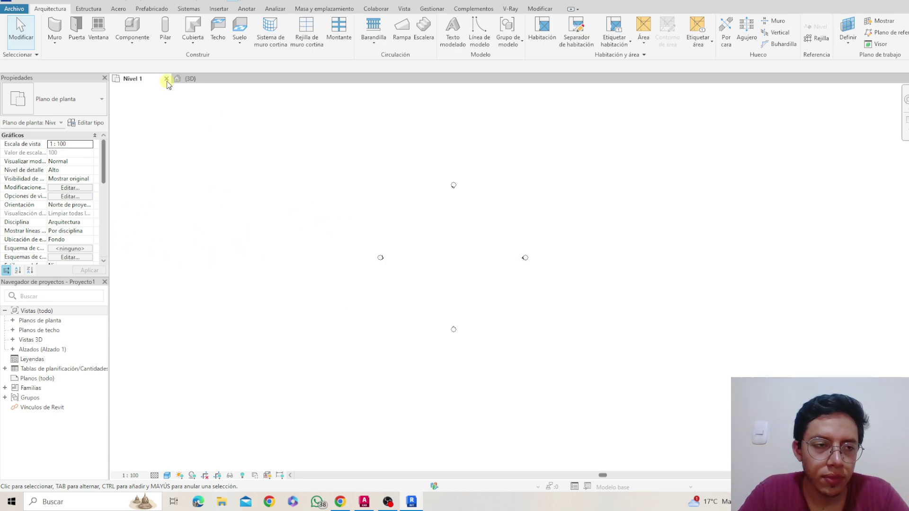
Draw a horizontal basic wall 12 m long midway between the four elevation markers.
left_click(63, 30)
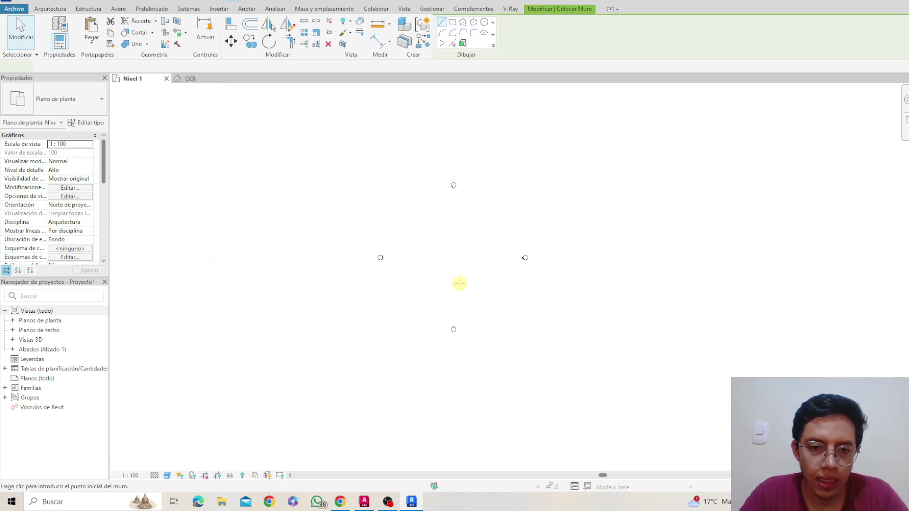
scroll(431, 253, "up", 1)
left_click(424, 254)
left_click(478, 254)
key("Escape")
key("Escape")
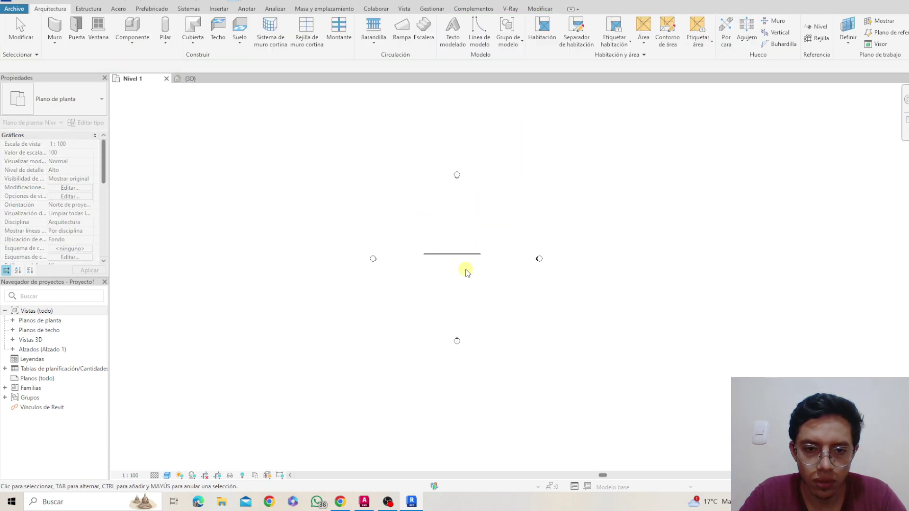
Shorten the horizontal wall to roughly a fifth of its length by moving its east end towards the west end.
scroll(443, 263, "up", 5)
scroll(328, 263, "up", 5)
middle_click_drag(317, 264, 393, 268)
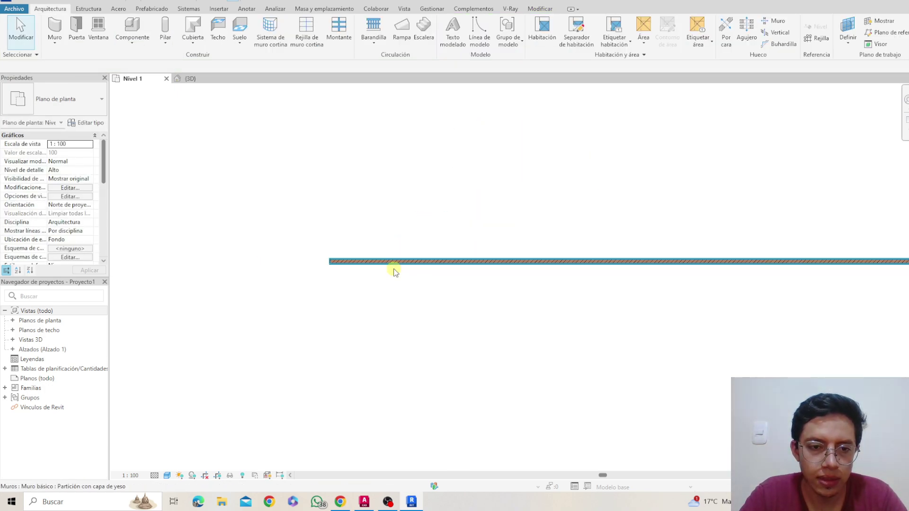
left_click(370, 263)
scroll(332, 253, "down", 5)
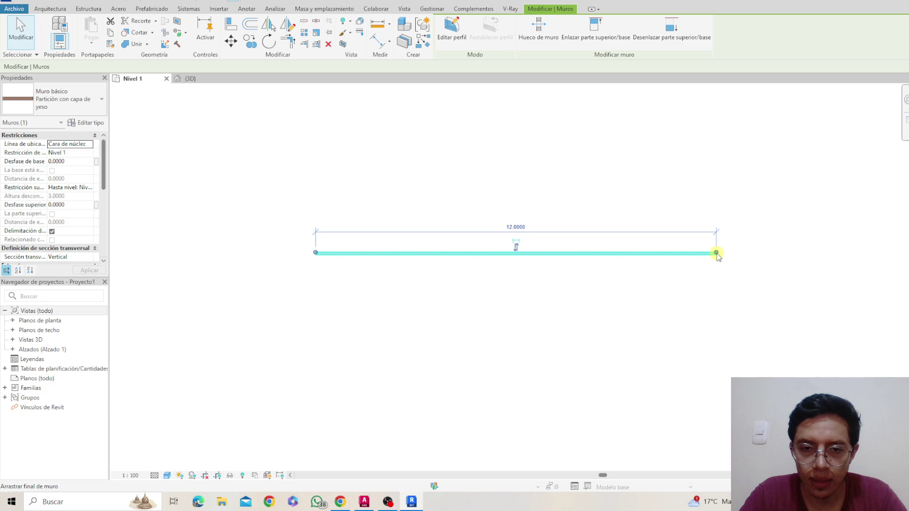
left_click_drag(717, 254, 387, 257)
left_click(348, 220)
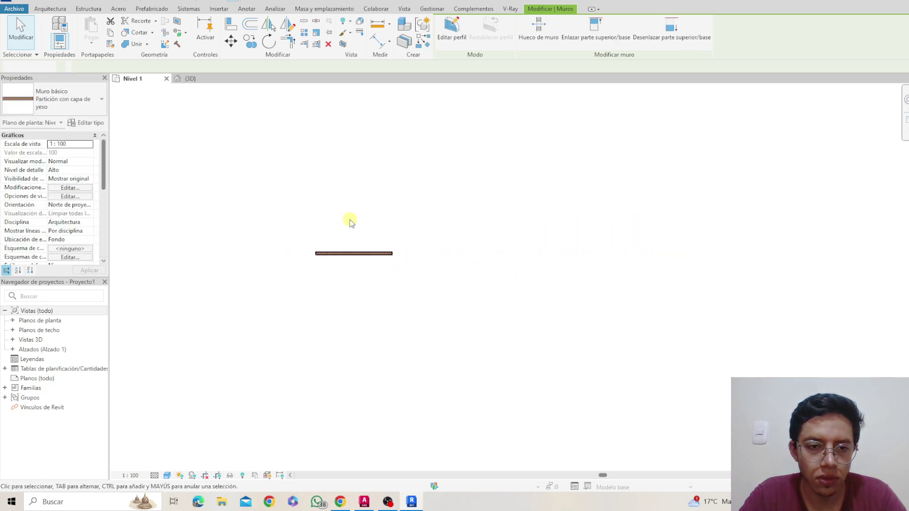
scroll(321, 260, "up", 1)
scroll(256, 185, "up", 1)
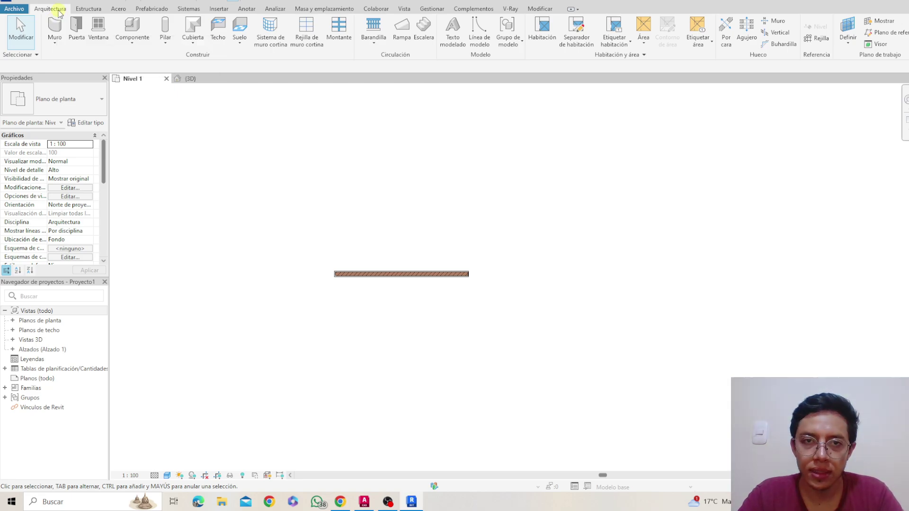
Examine the tool categories one by one, from Estructura, Acero and Prefabricado through Gestionar, V-Ray and Modificar.
left_click(87, 10)
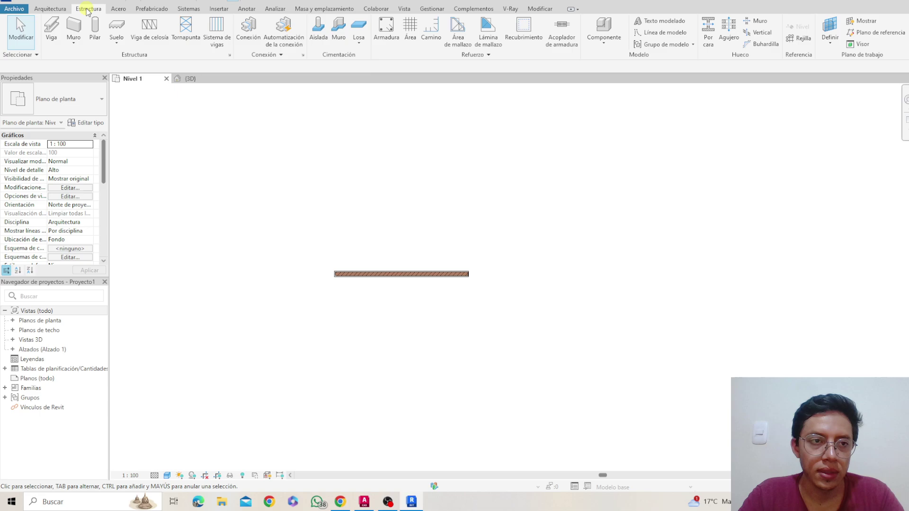
left_click(119, 9)
left_click(152, 9)
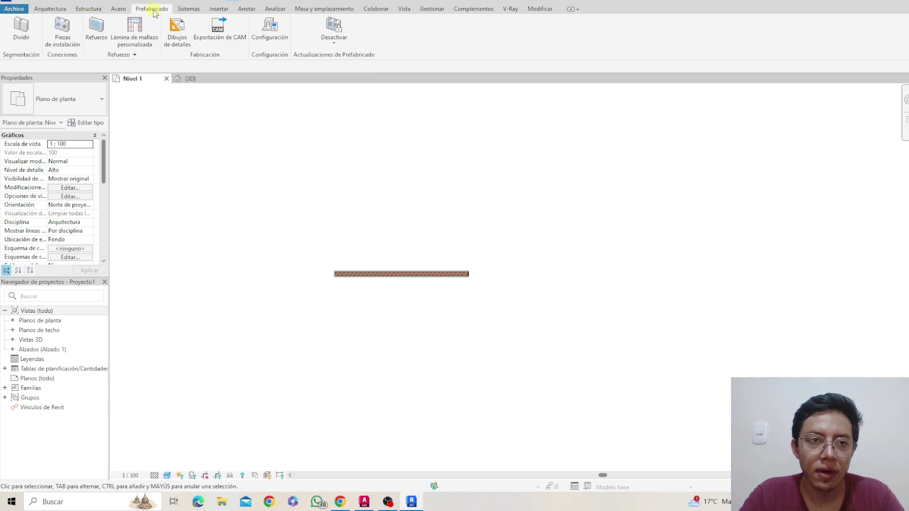
left_click(187, 11)
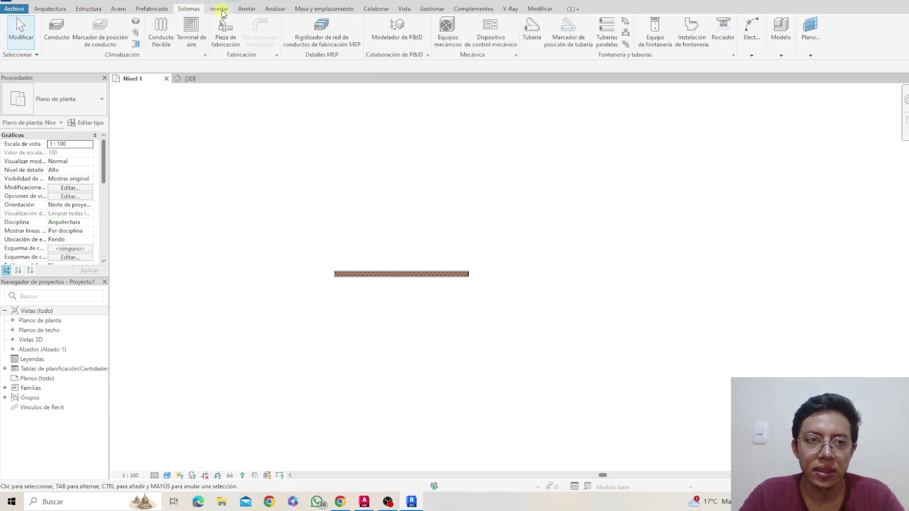
left_click(221, 11)
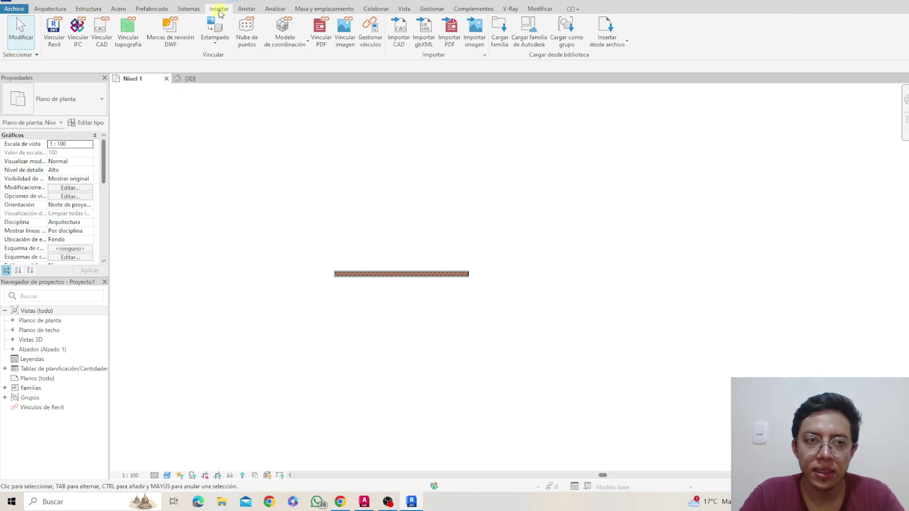
left_click(275, 10)
left_click(327, 11)
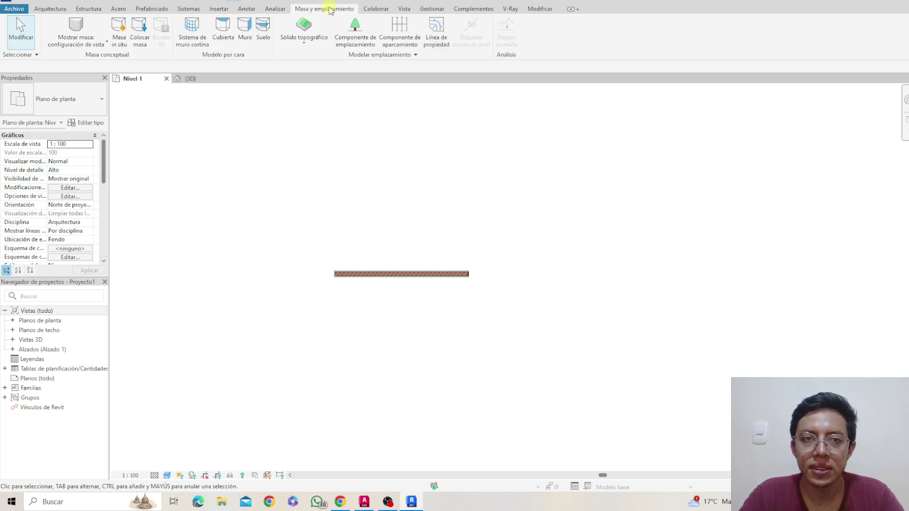
left_click(377, 10)
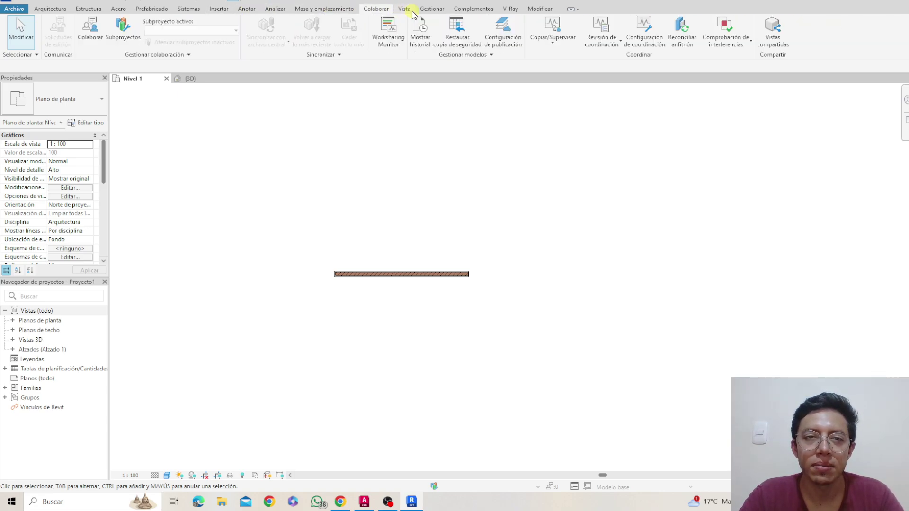
left_click(411, 11)
left_click(443, 11)
left_click(474, 13)
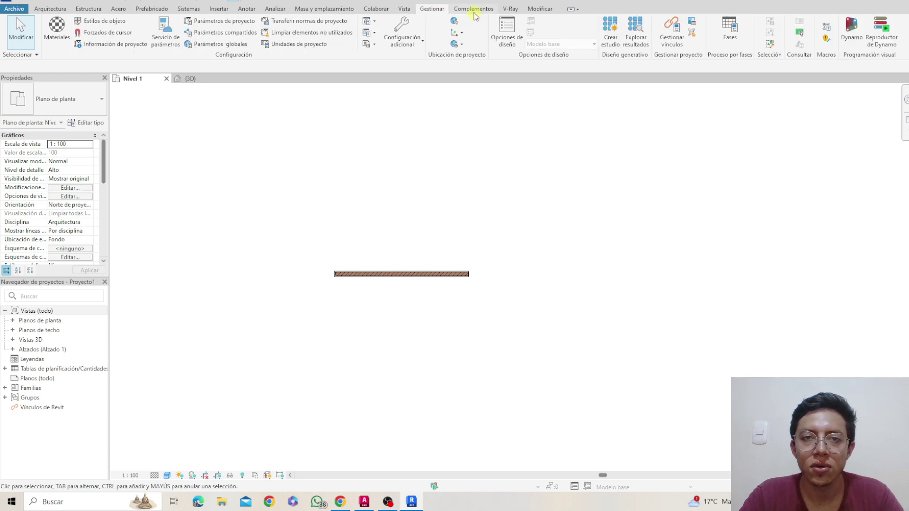
left_click(513, 13)
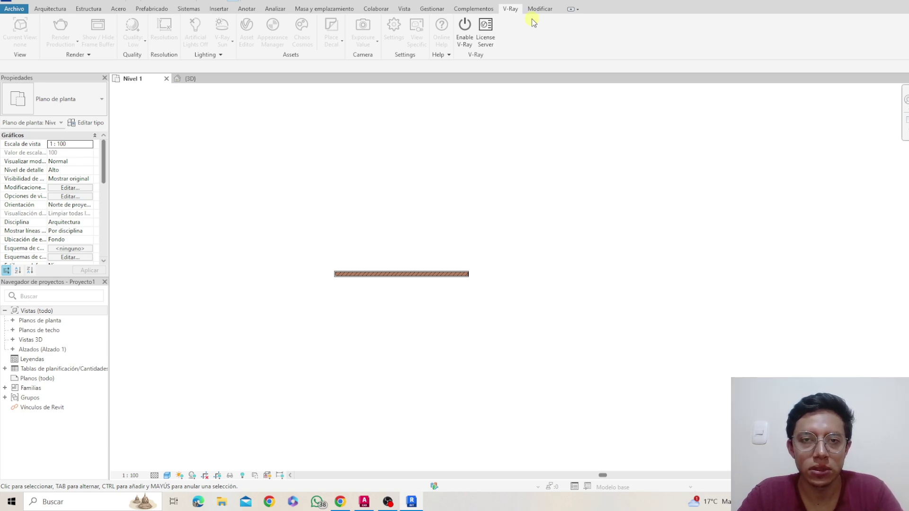
left_click(540, 9)
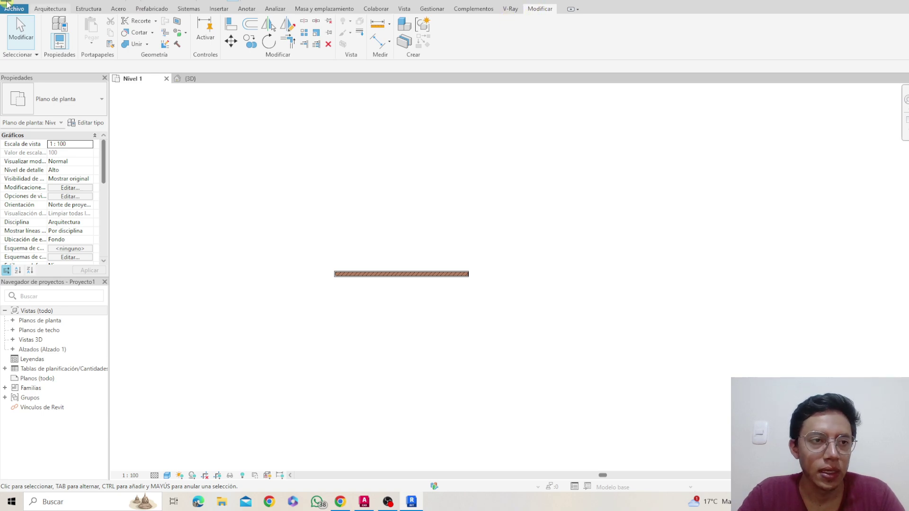
Examine the architecture tools, including the option to place a component, without adding one to the plan.
left_click(53, 9)
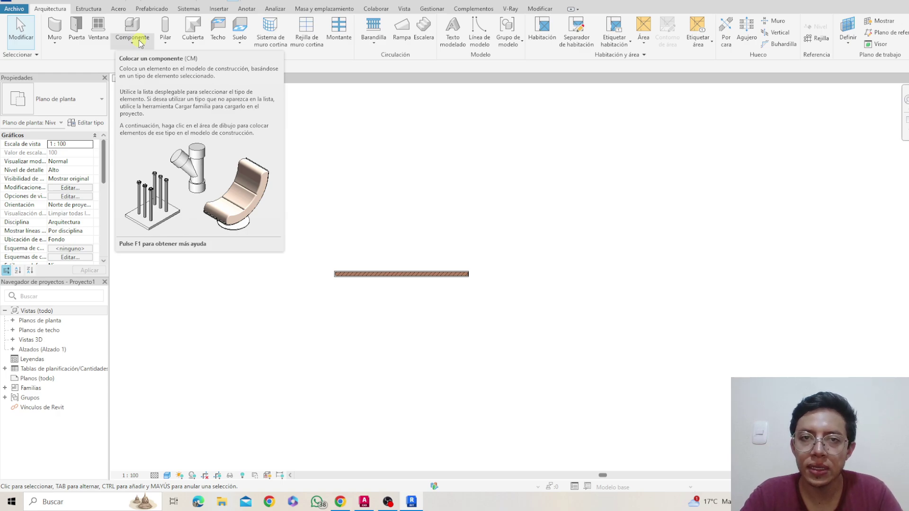
left_click(138, 42)
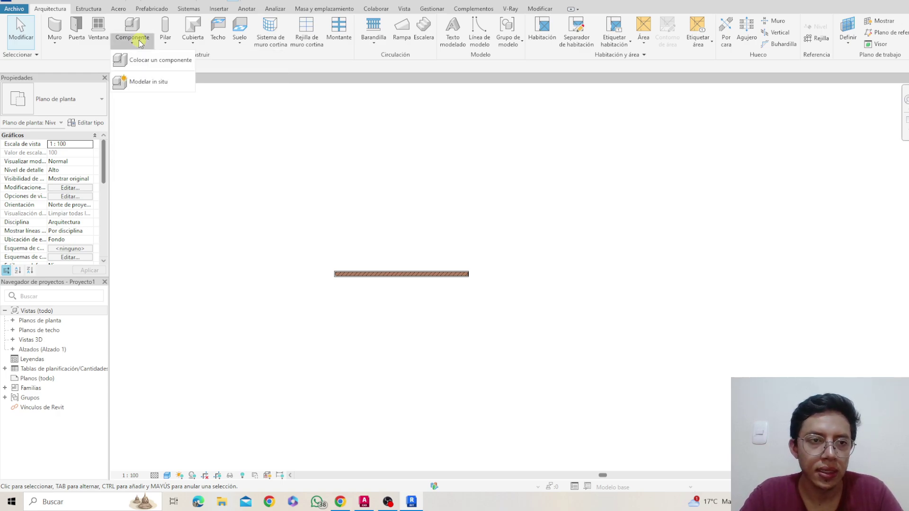
left_click(156, 61)
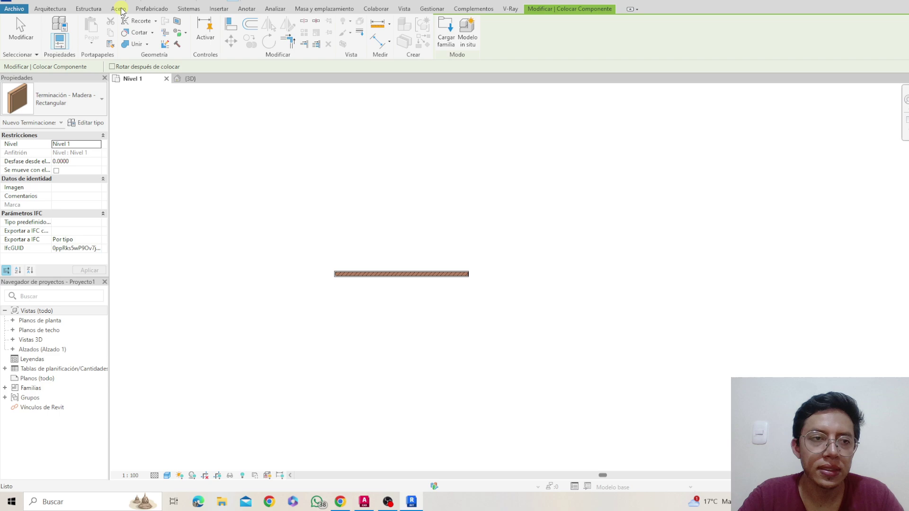
left_click(42, 9)
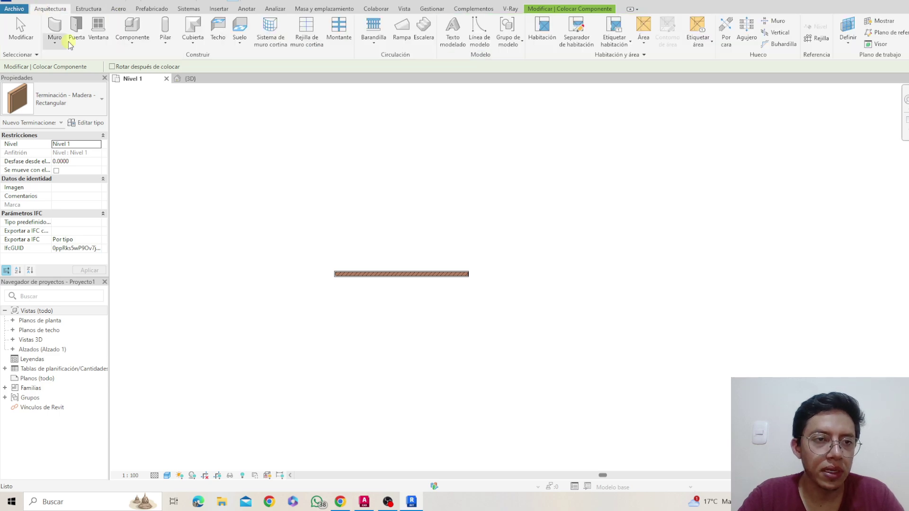
left_click(132, 43)
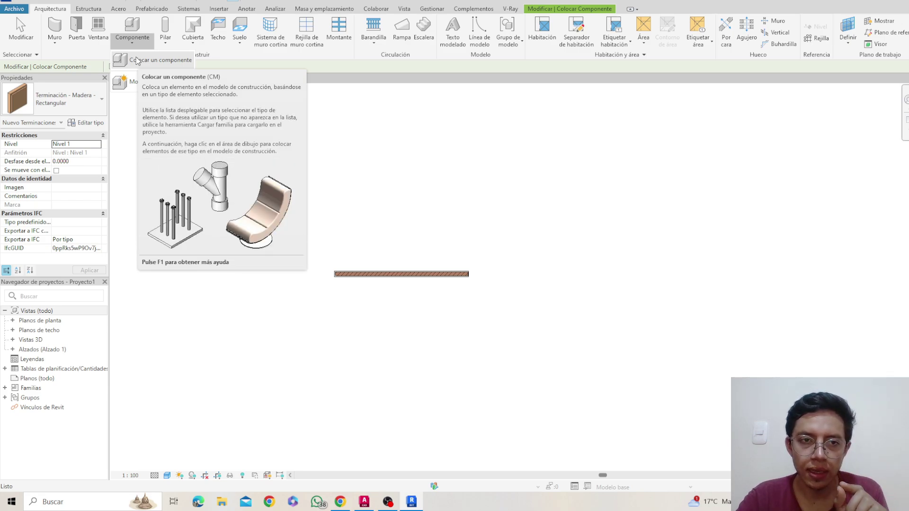
left_click(137, 61)
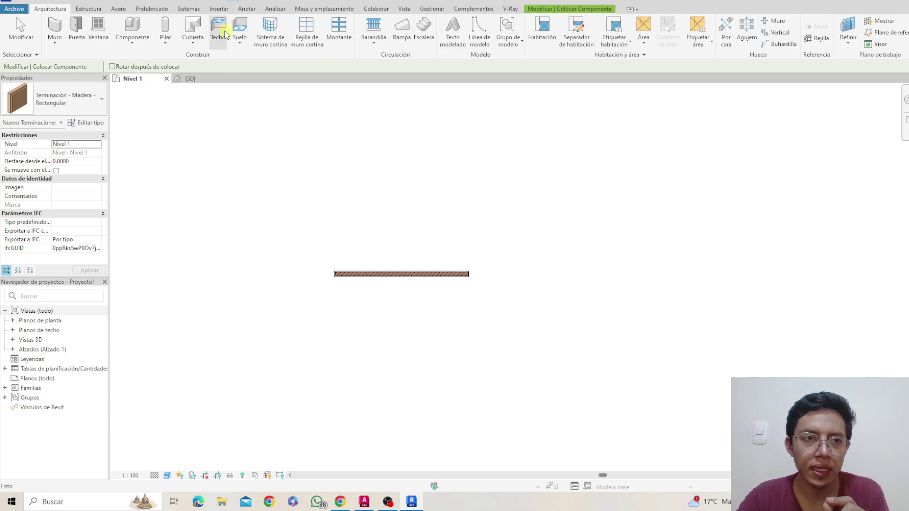
Place a single-leaf 80 x 210 cm door (Puerta de 1 hoja) at the midpoint of the horizontal wall.
left_click(76, 29)
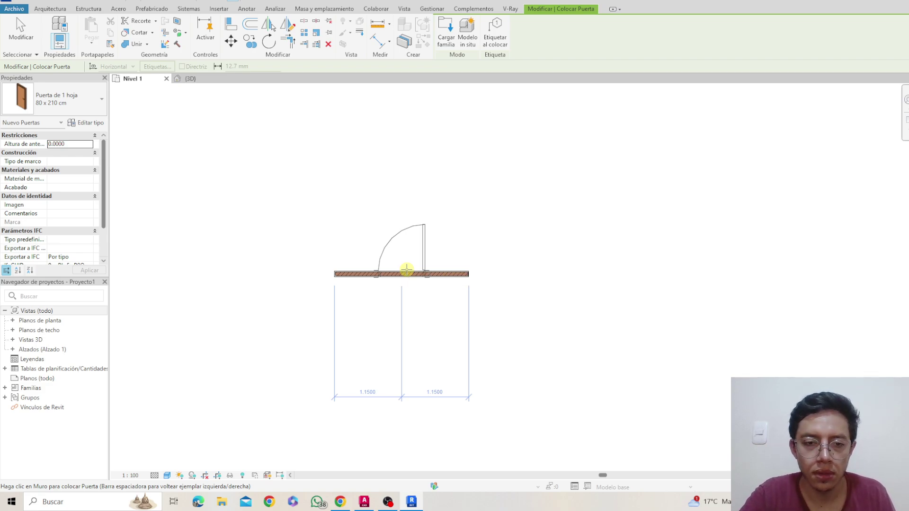
left_click(407, 269)
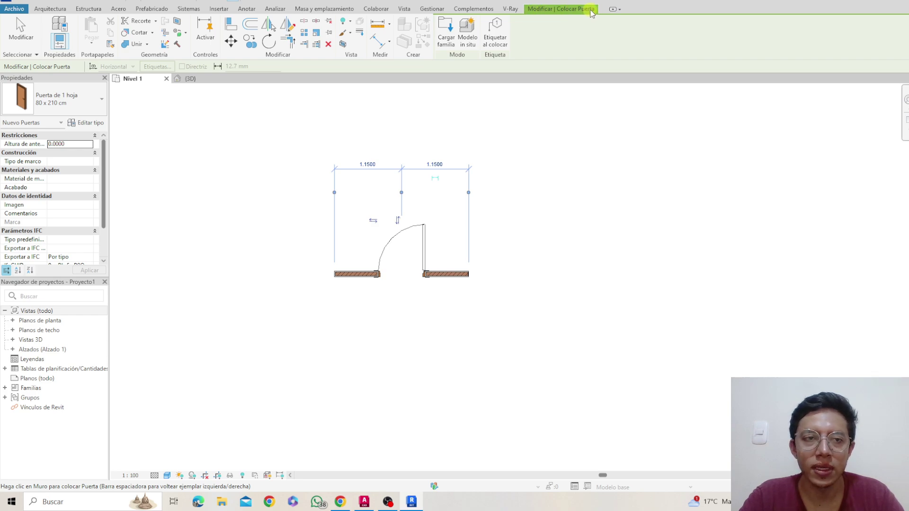
left_click(47, 9)
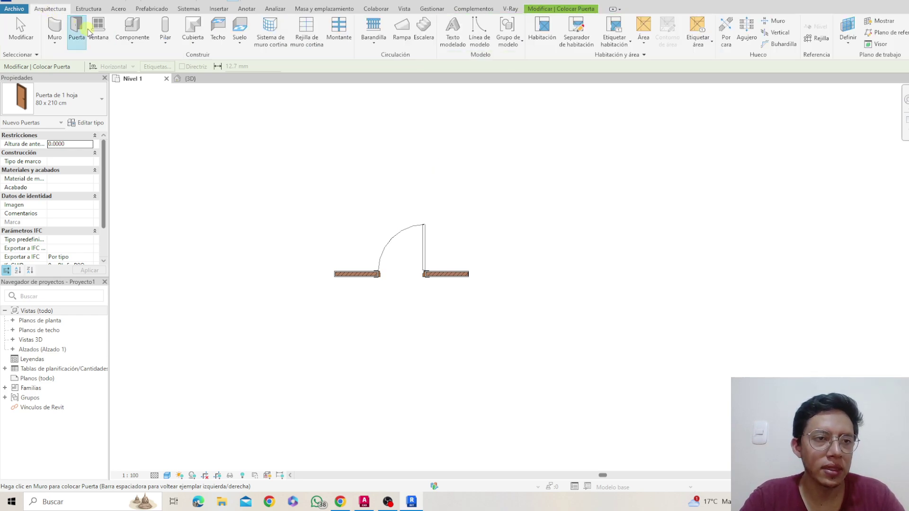
left_click(100, 28)
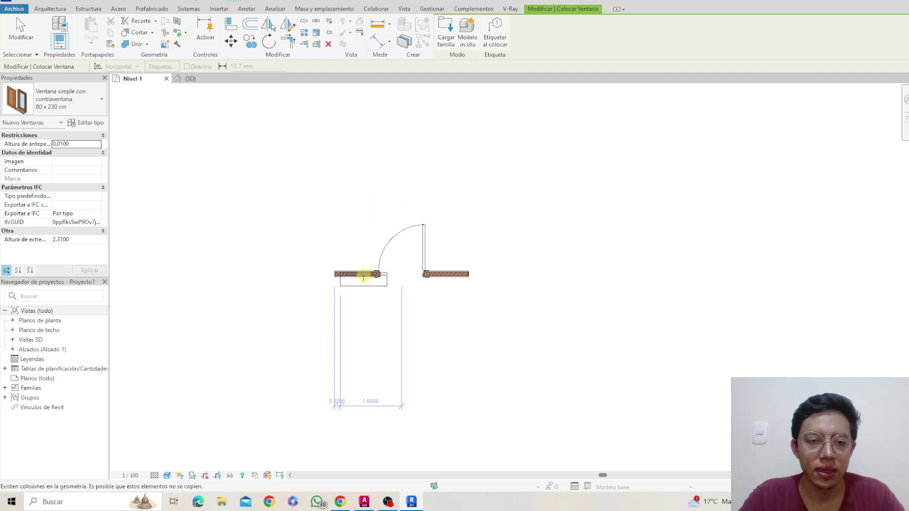
key("Escape")
key("Escape")
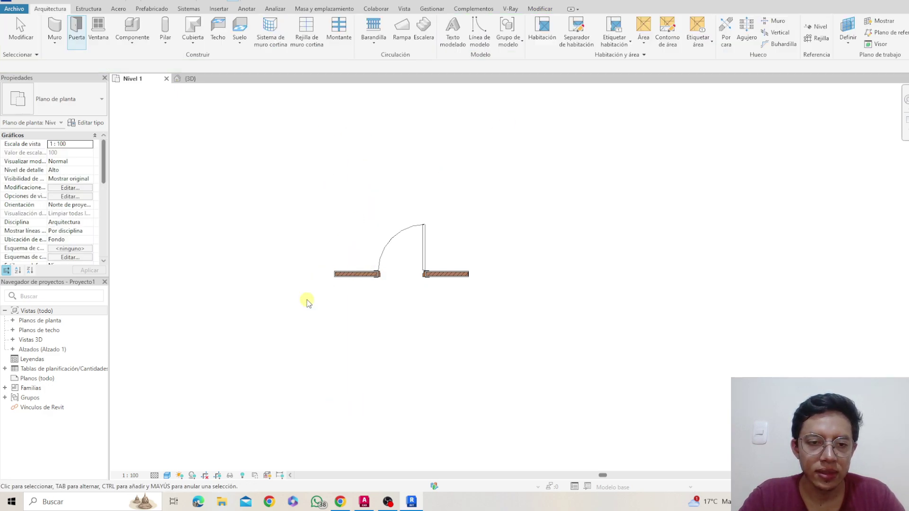
Extend the wall's west end outwards until the wall is about 3.9 m long.
left_click(351, 275)
left_click_drag(330, 272, 241, 274)
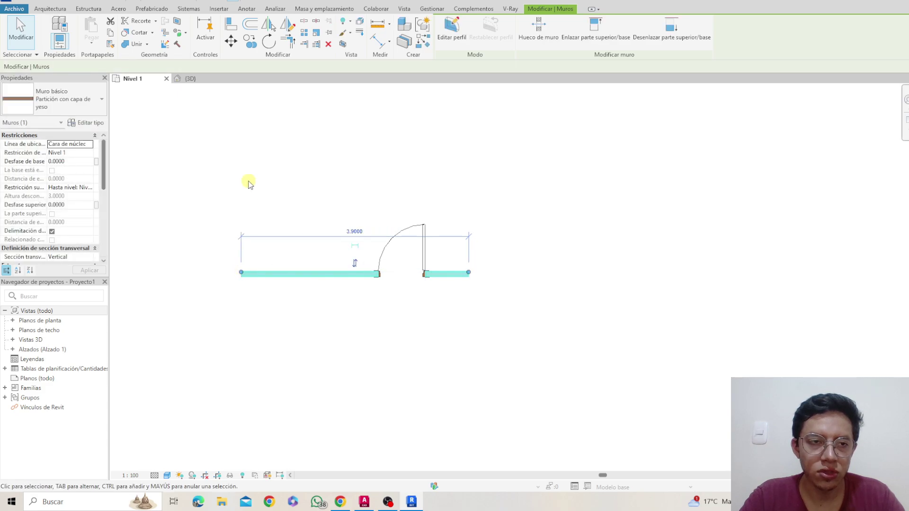
key("Escape")
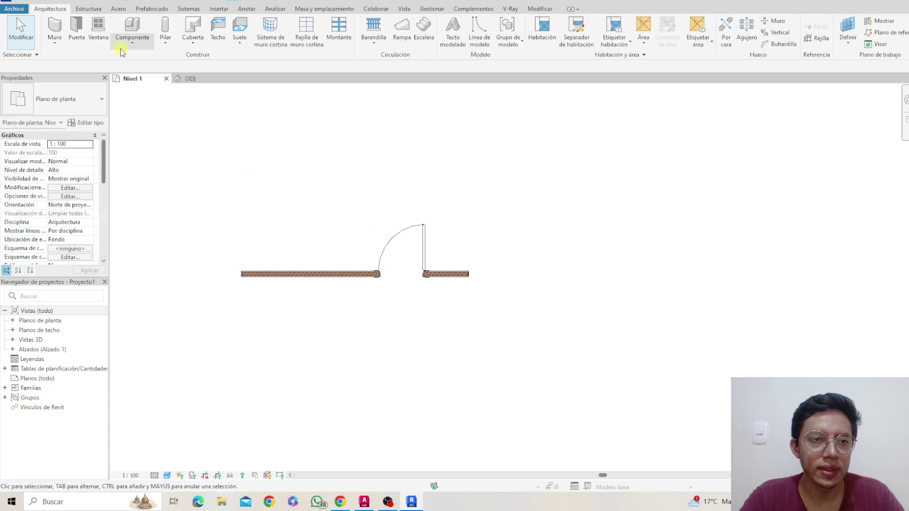
Place an 80 x 230 cm shuttered window (Ventana simple con contraventana) in the wall segment west of the door.
left_click(98, 28)
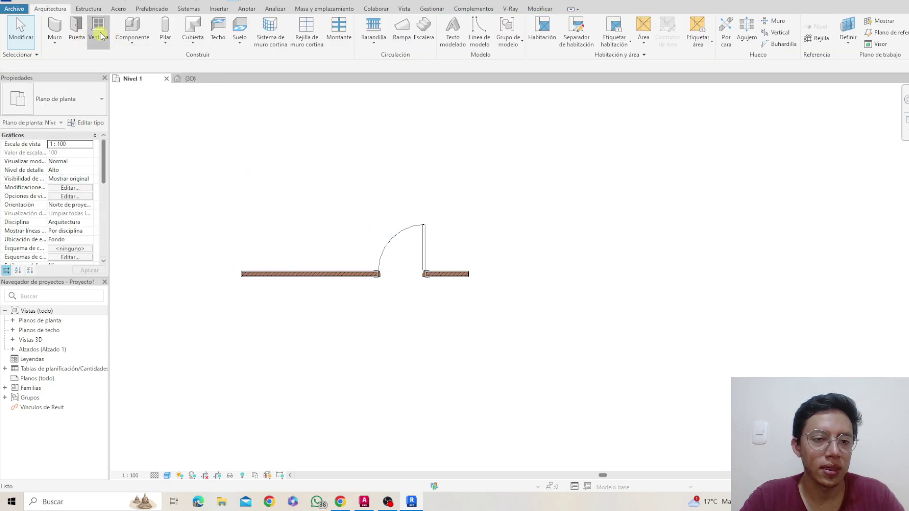
left_click(326, 272)
key("Escape")
key("Escape")
Move the window along the wall so it starts about 0.94 m from the wall's west end.
scroll(328, 277, "up", 3)
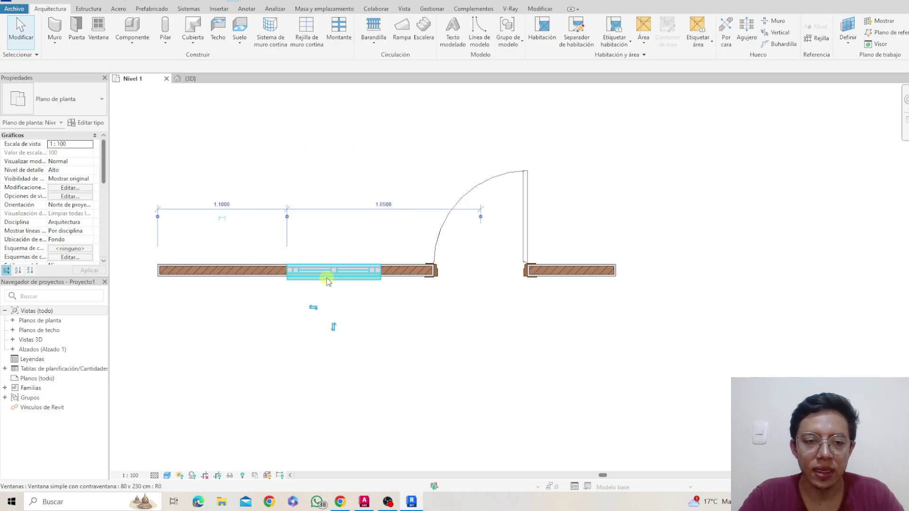
left_click(329, 280)
left_click_drag(355, 271, 306, 279)
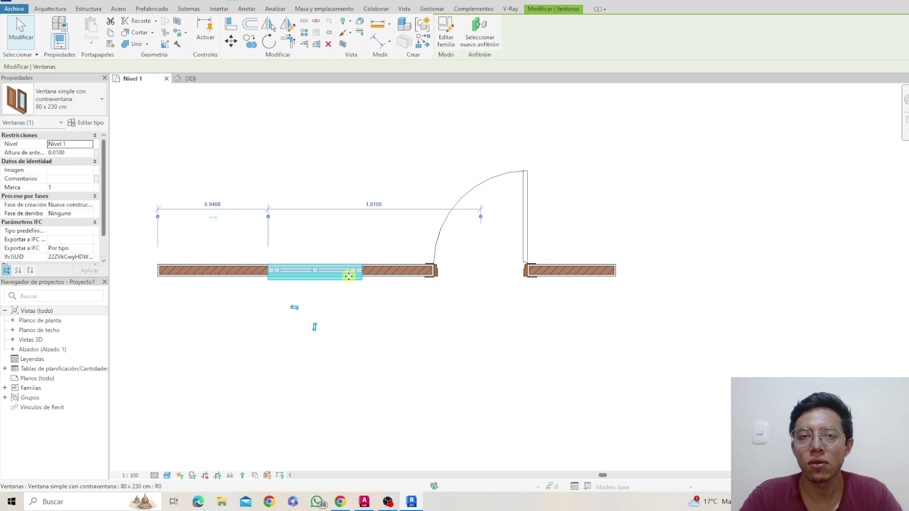
left_click(376, 234)
Draw a closed rectangle of model lines about 2.3 m by 0.7 m on the door-swing side of the wall.
scroll(400, 215, "down", 2)
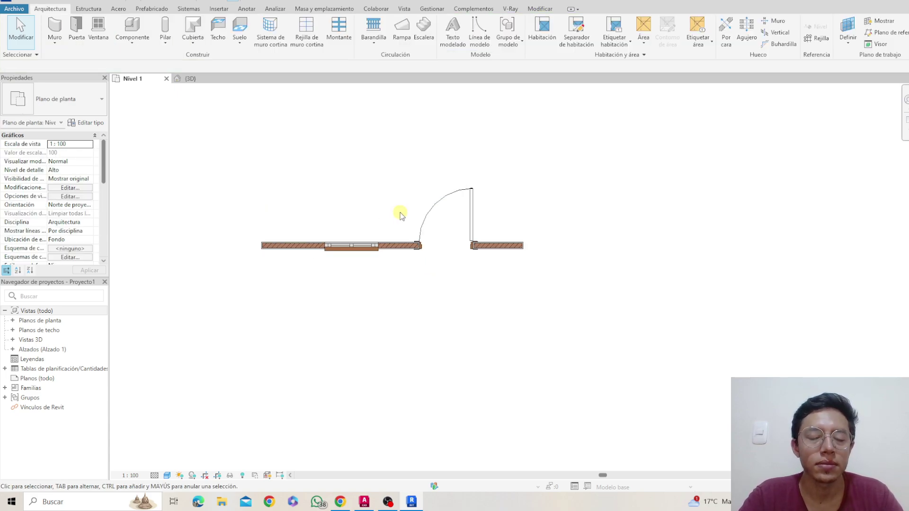
middle_click_drag(402, 183, 404, 249)
scroll(404, 250, "down", 1)
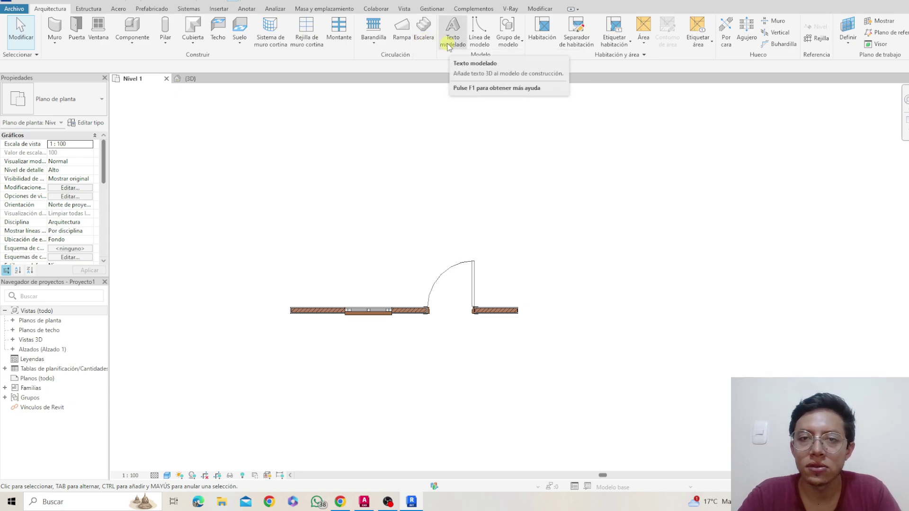
left_click(490, 44)
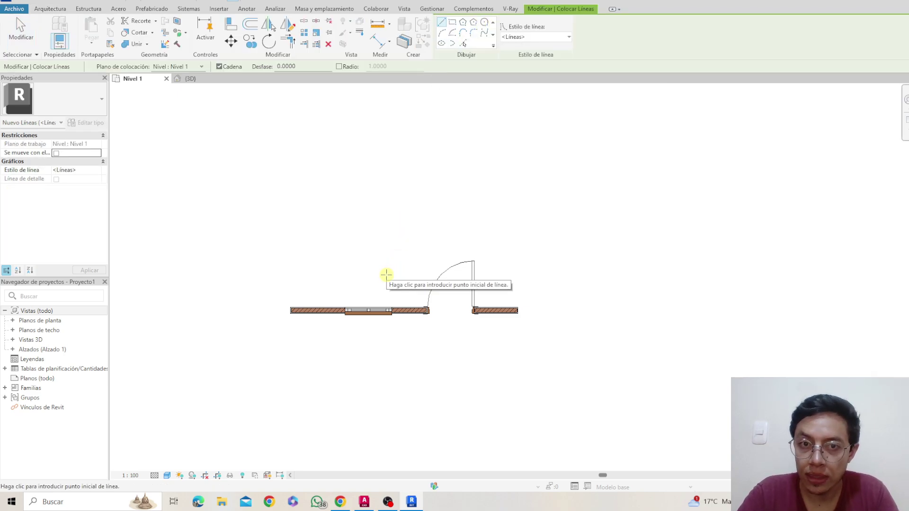
left_click(405, 220)
left_click(539, 220)
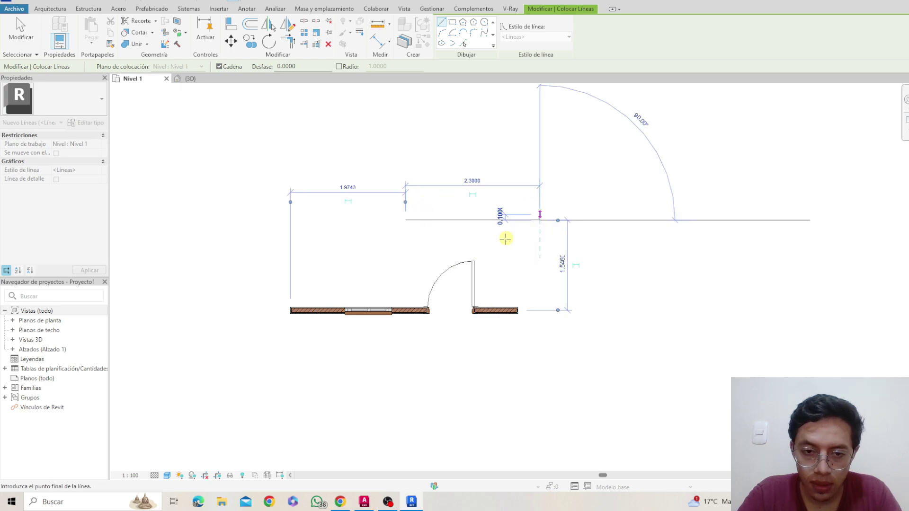
left_click(540, 260)
left_click(406, 261)
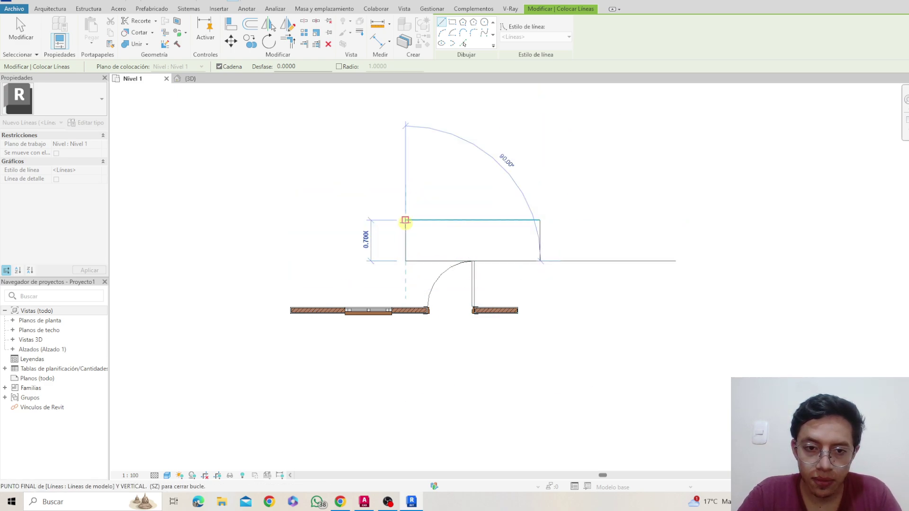
left_click(406, 220)
key("Escape")
key("Escape")
Delete the whole model-line rectangle in the 3D view and return to the Nivel 1 plan.
left_click(212, 2)
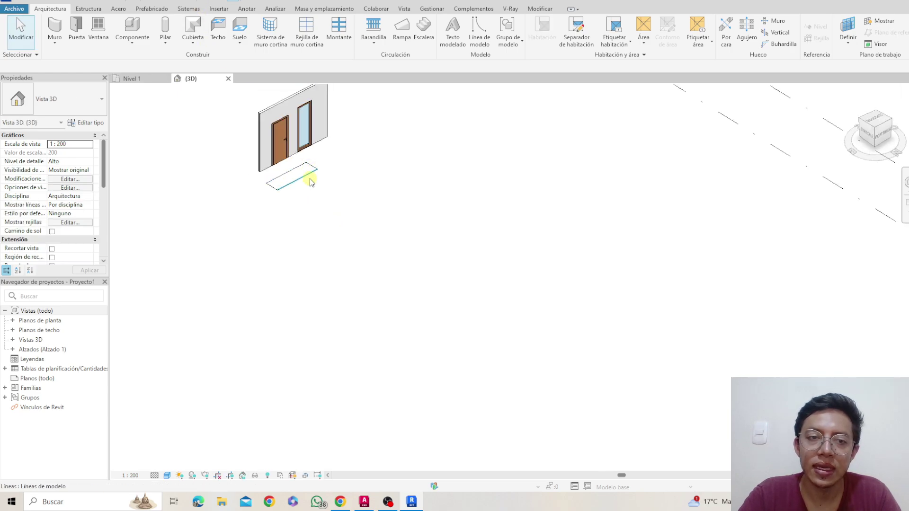
scroll(311, 179, "up", 5)
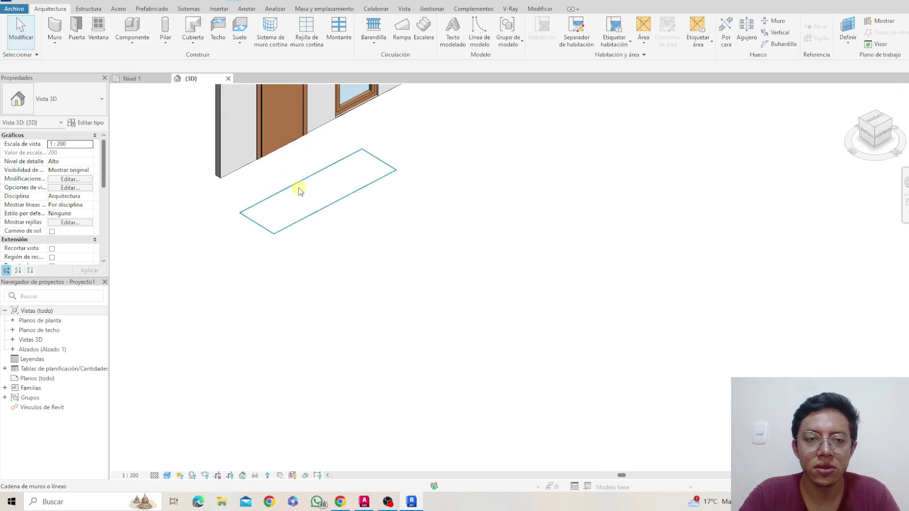
left_click(299, 191)
key("Delete")
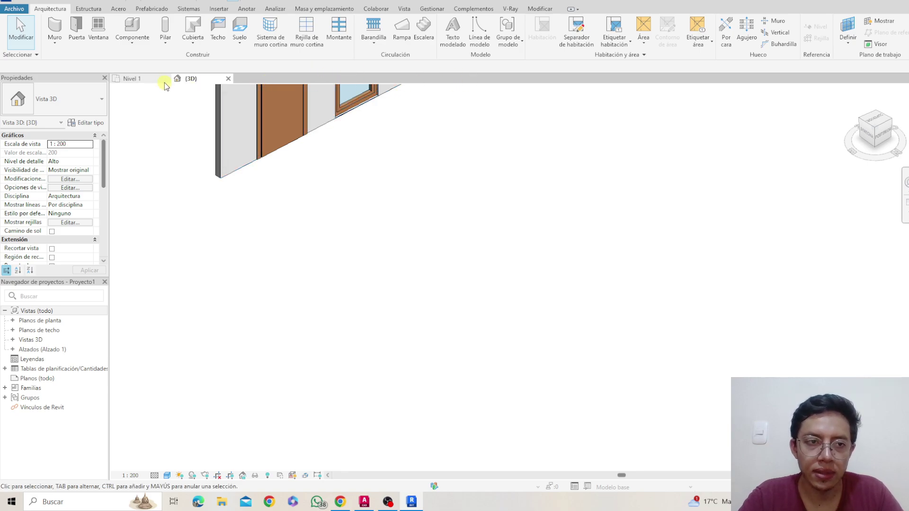
left_click(134, 79)
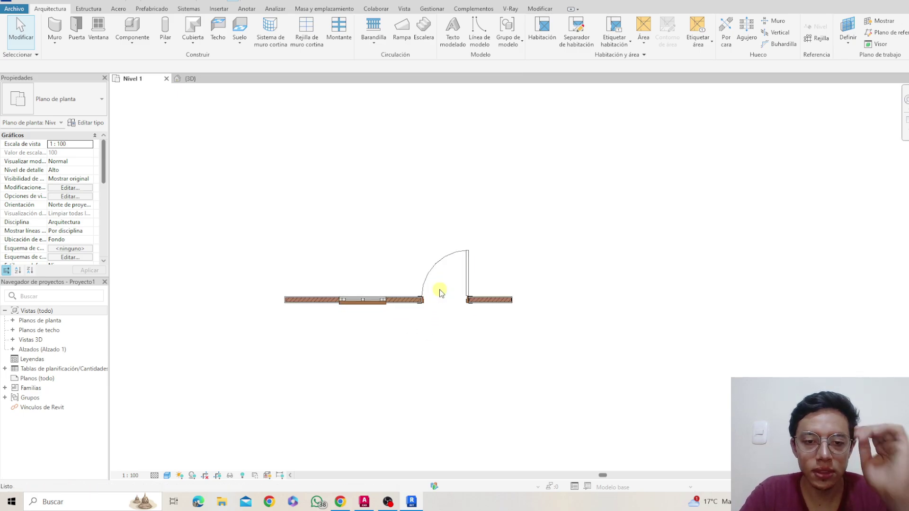
Draw a short vertical grid line north of the window, about 1.52 m east of the wall's west end.
scroll(393, 302, "up", 2)
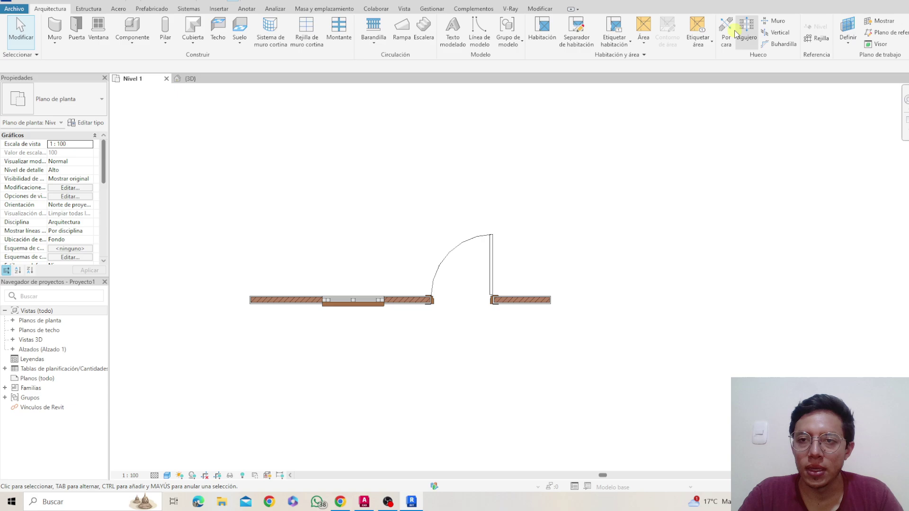
left_click(820, 40)
scroll(389, 357, "down", 3)
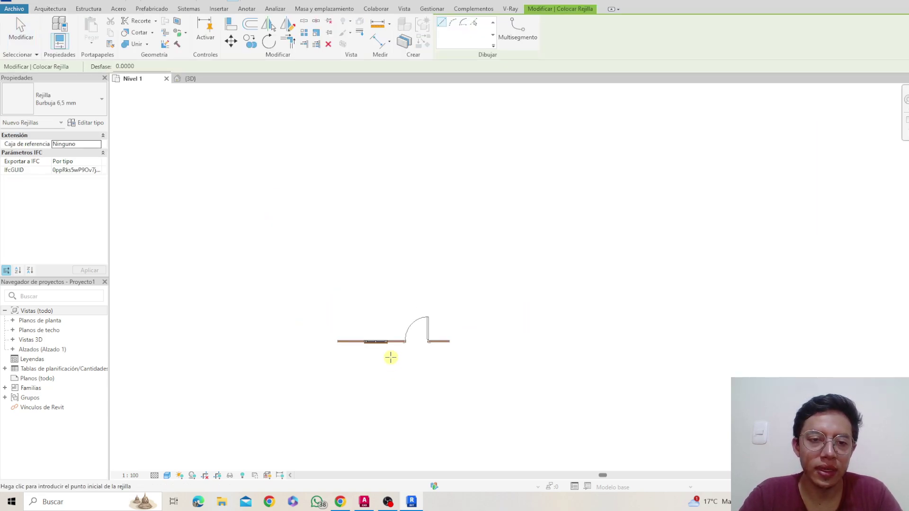
scroll(374, 313, "up", 1)
scroll(374, 313, "up", 1)
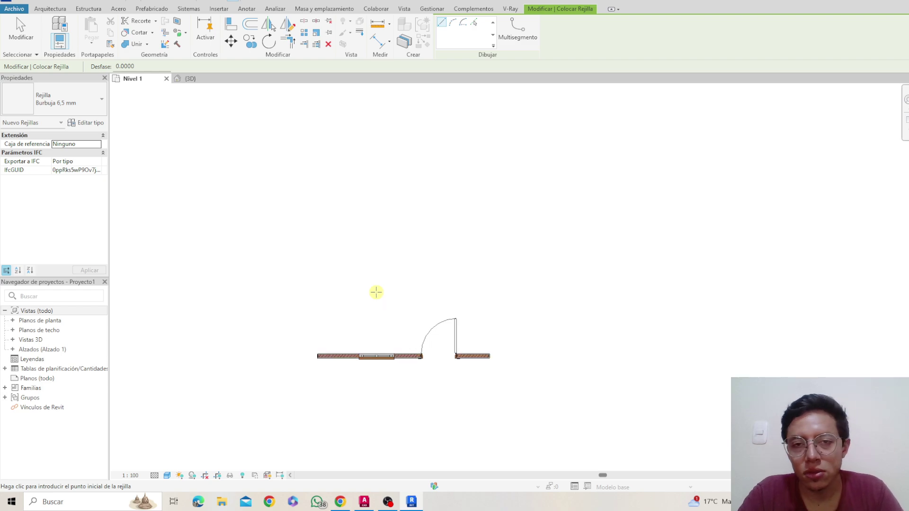
left_click(385, 312)
left_click(389, 233)
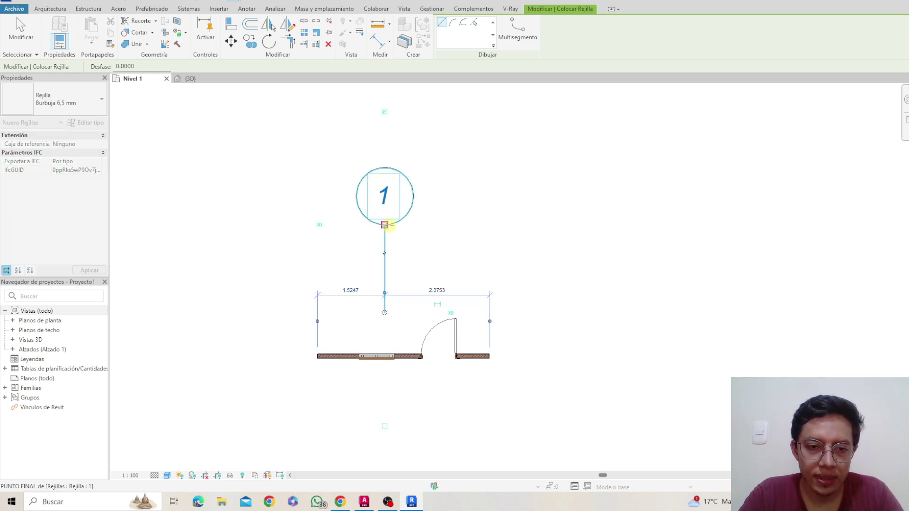
Draw two longer vertical grid lines east of the wall, spaced apart, with their bubbles at the north ends.
scroll(495, 307, "down", 2)
scroll(496, 306, "down", 2)
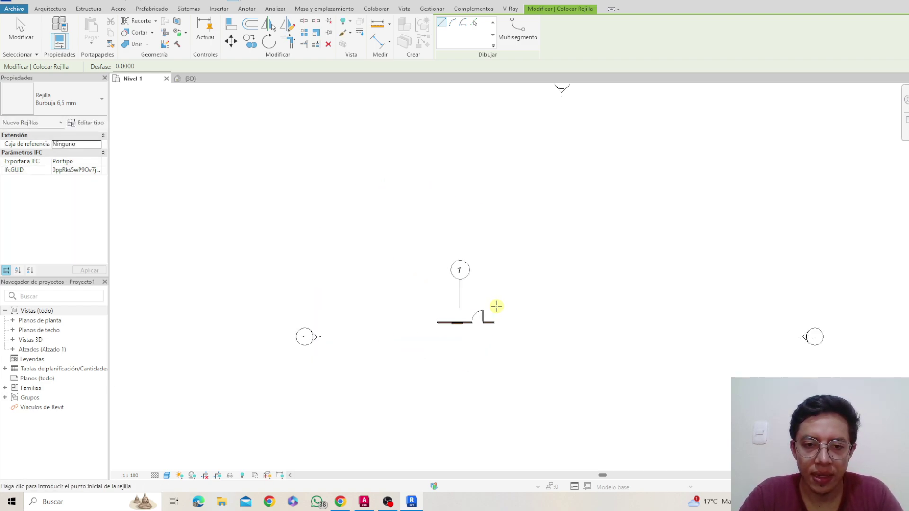
left_click(539, 309)
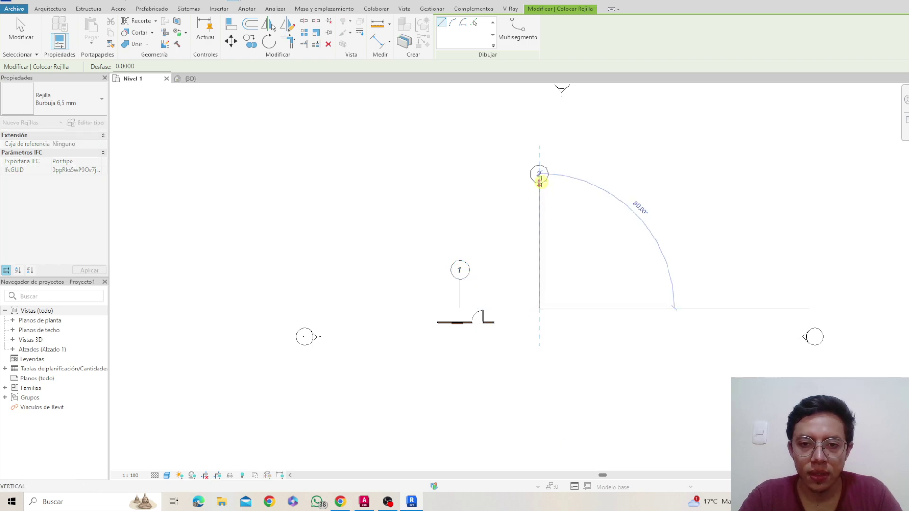
left_click(539, 178)
left_click(663, 321)
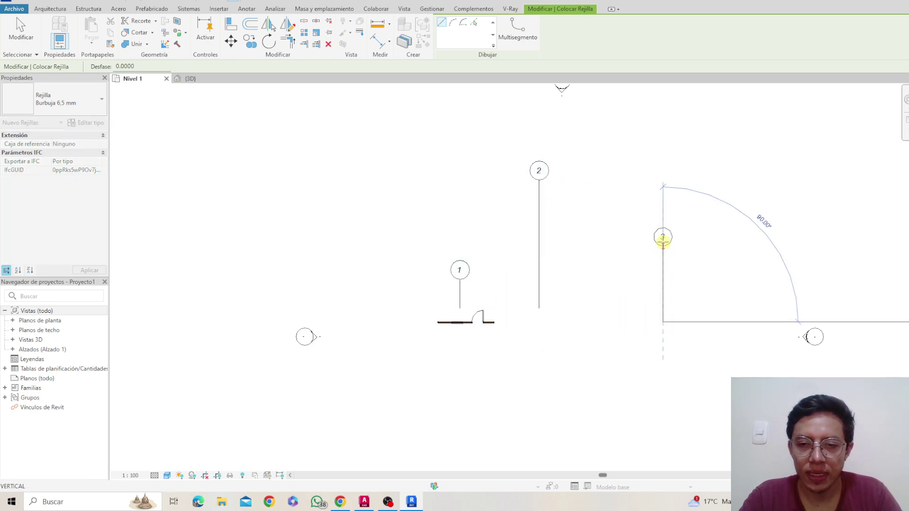
left_click(663, 185)
key("Escape")
key("Escape")
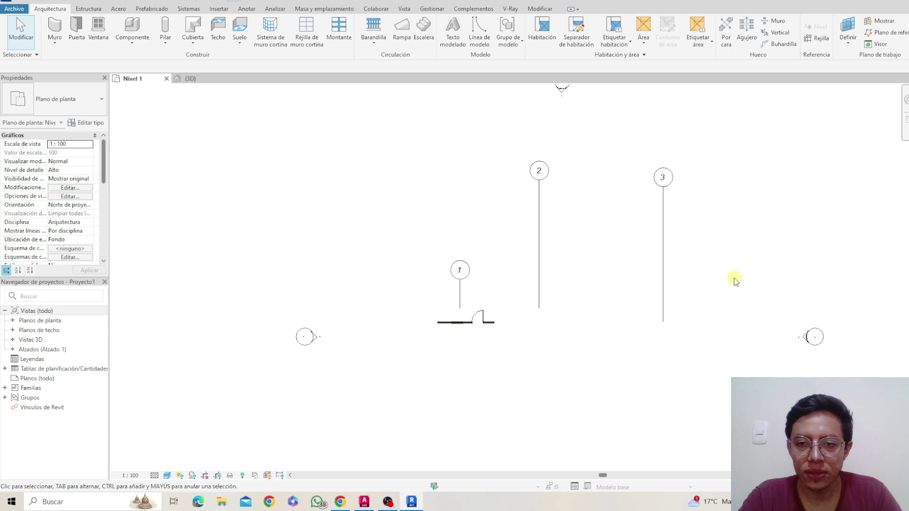
left_click_drag(732, 279, 423, 195)
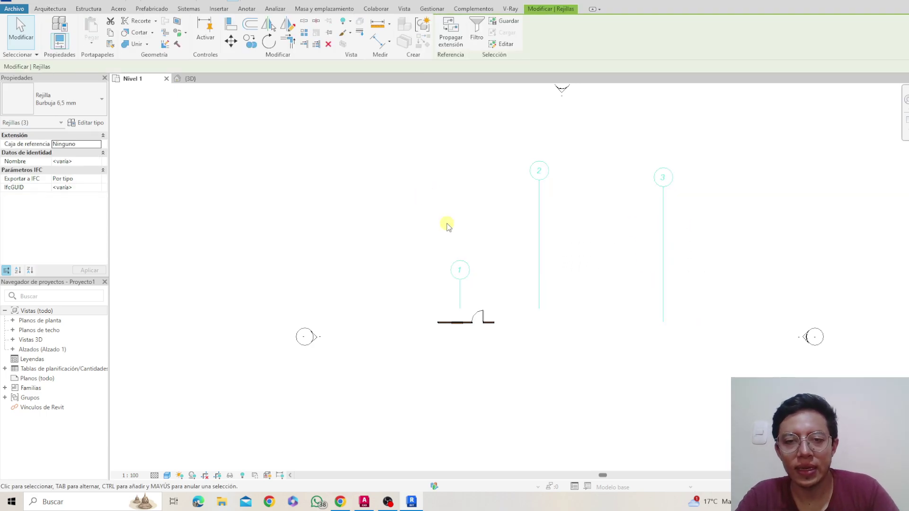
key("Escape")
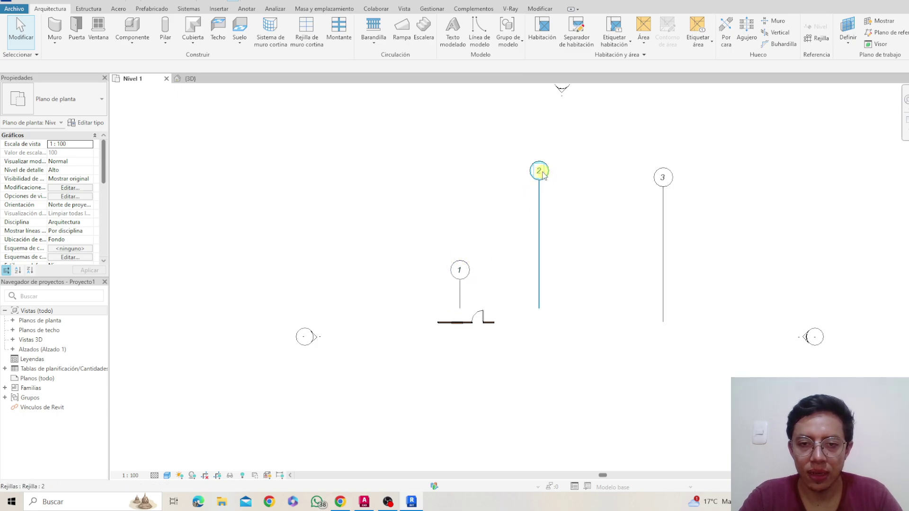
Delete all three grid lines from the Nivel 1 plan, keeping the wall with its door and window.
left_click_drag(699, 288, 315, 193)
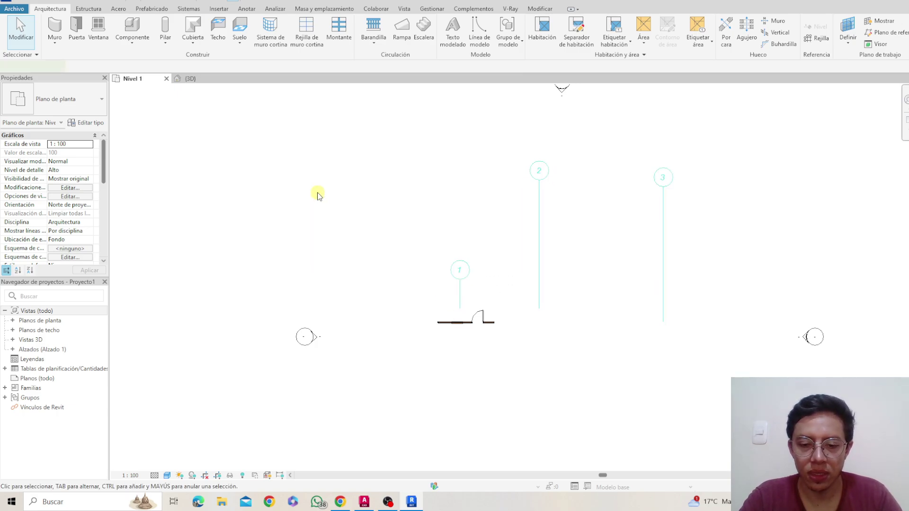
key("Delete")
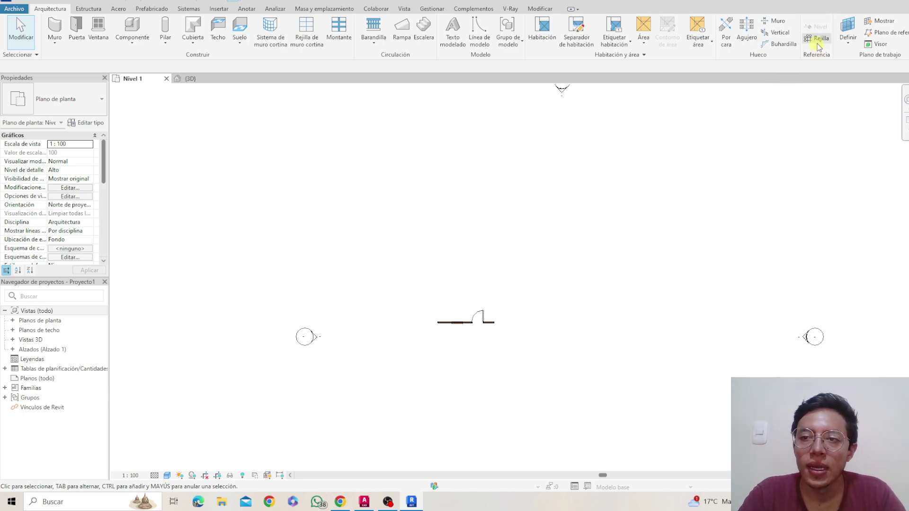
Review the structure, steel, precast, MEP systems and insert tool sets, including the link and import commands.
left_click(87, 8)
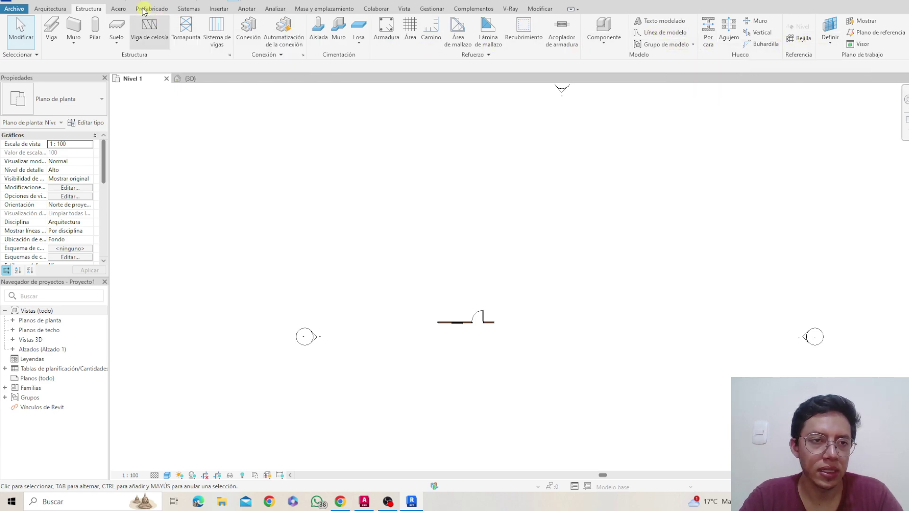
left_click(119, 8)
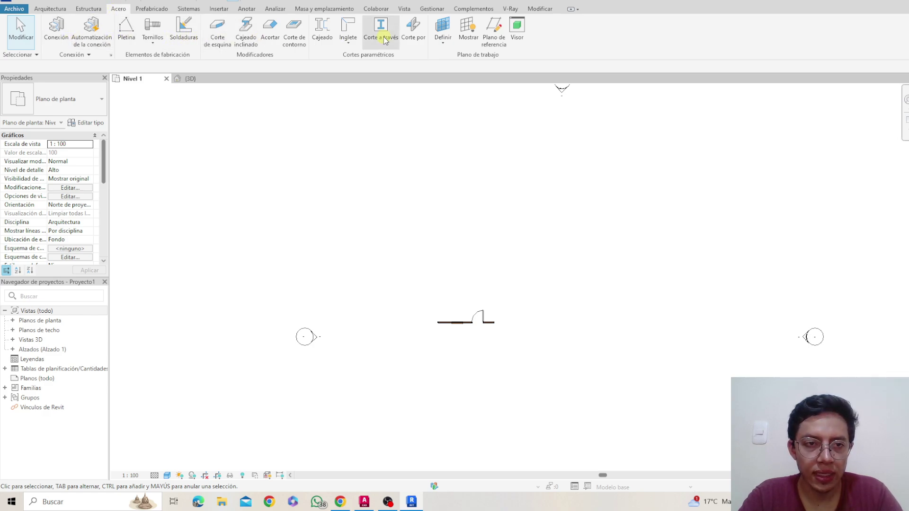
left_click(152, 9)
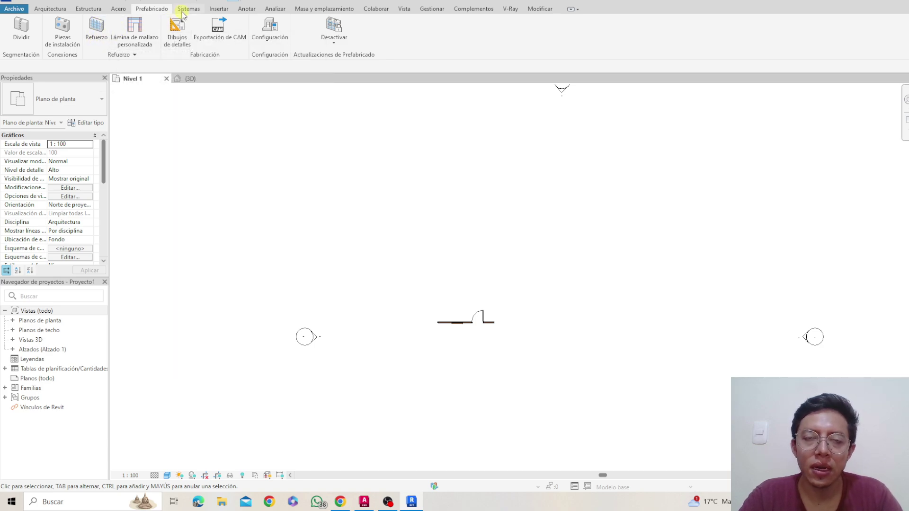
left_click(184, 10)
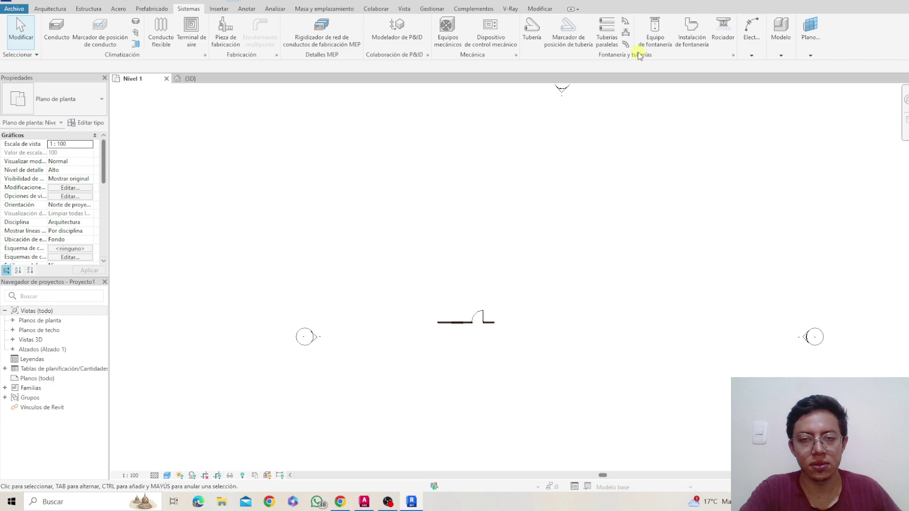
left_click(756, 56)
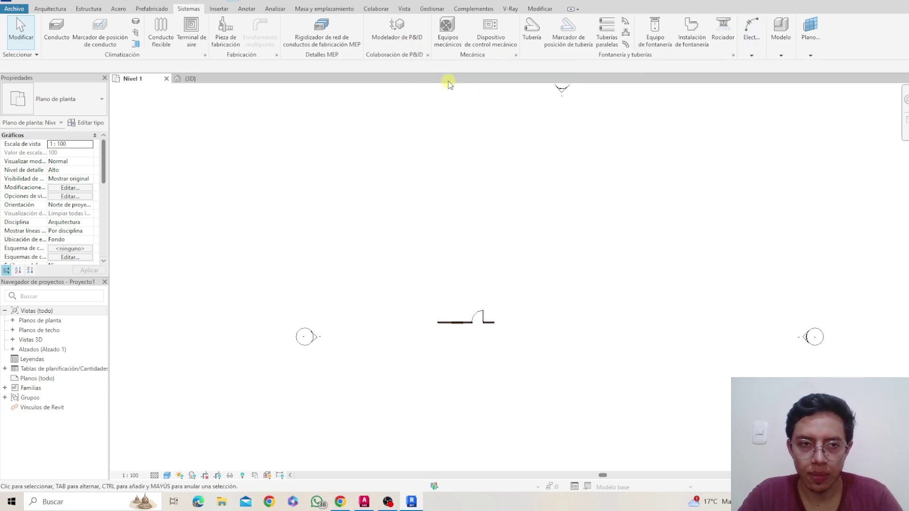
left_click(218, 9)
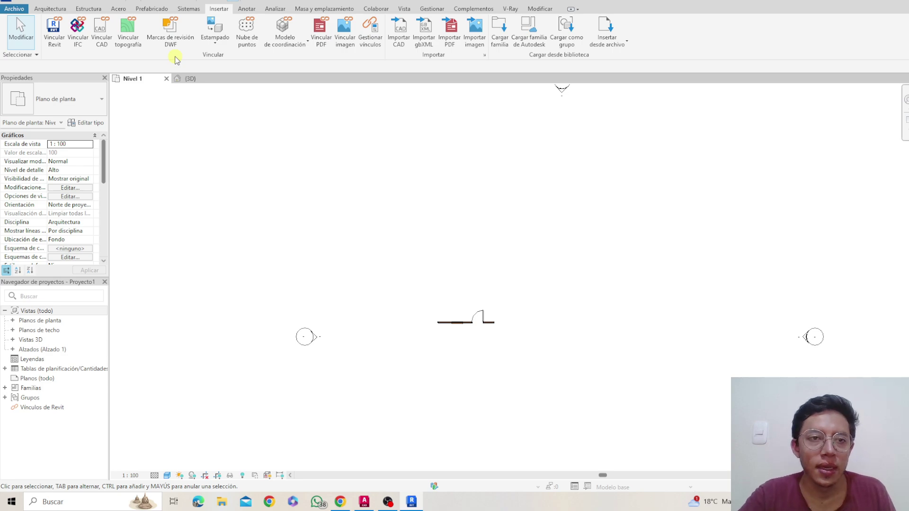
Draw a chain of three detail lines north of the wall, with a horizontal middle segment about 9.1 m long.
left_click(248, 8)
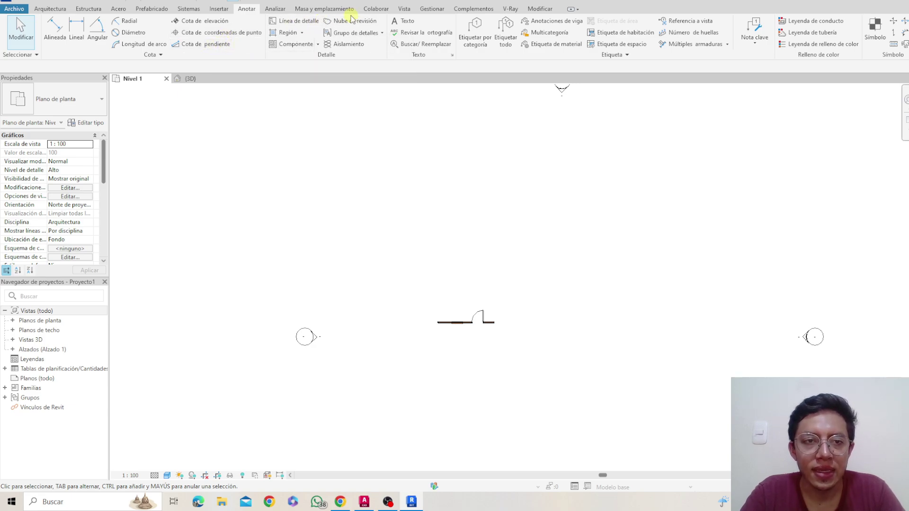
left_click(290, 22)
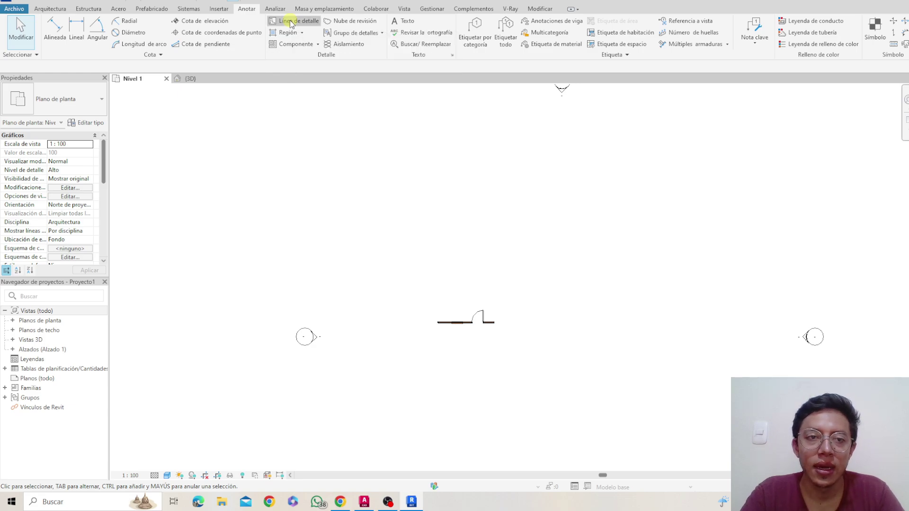
left_click(439, 292)
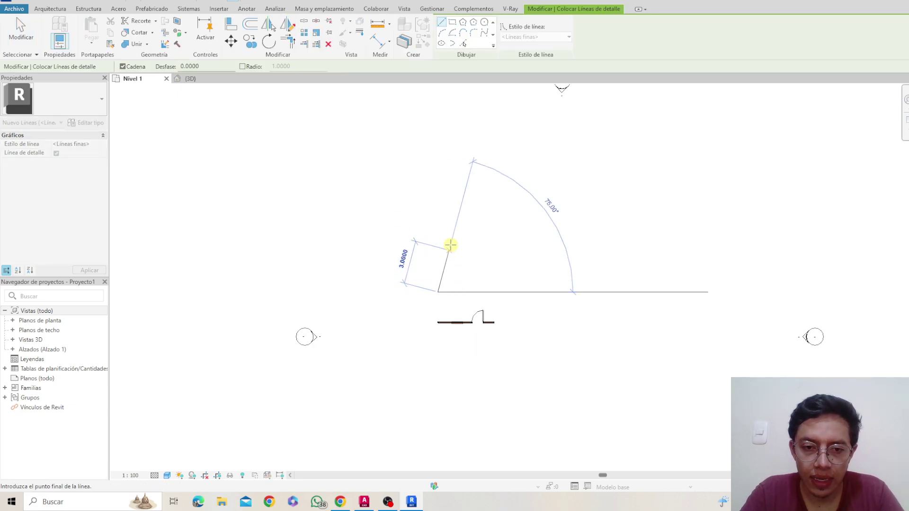
left_click(485, 210)
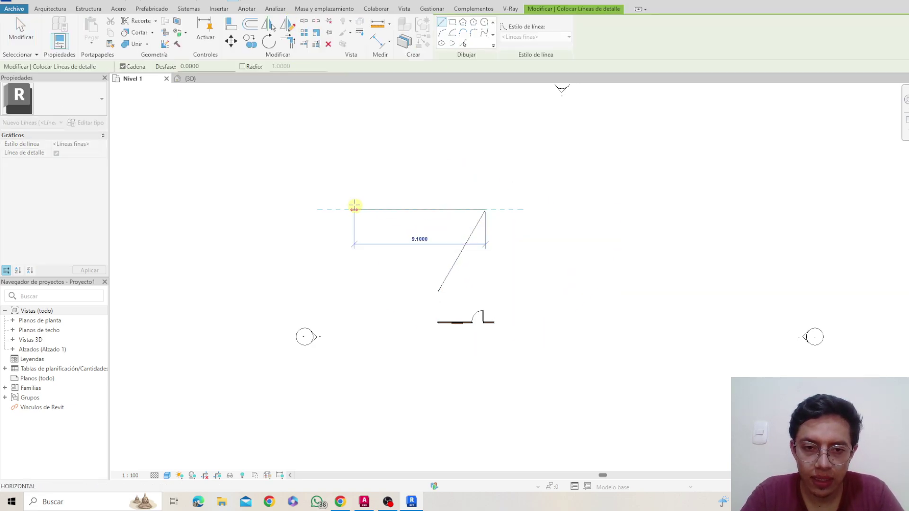
left_click(504, 271)
key("Escape")
key("Escape")
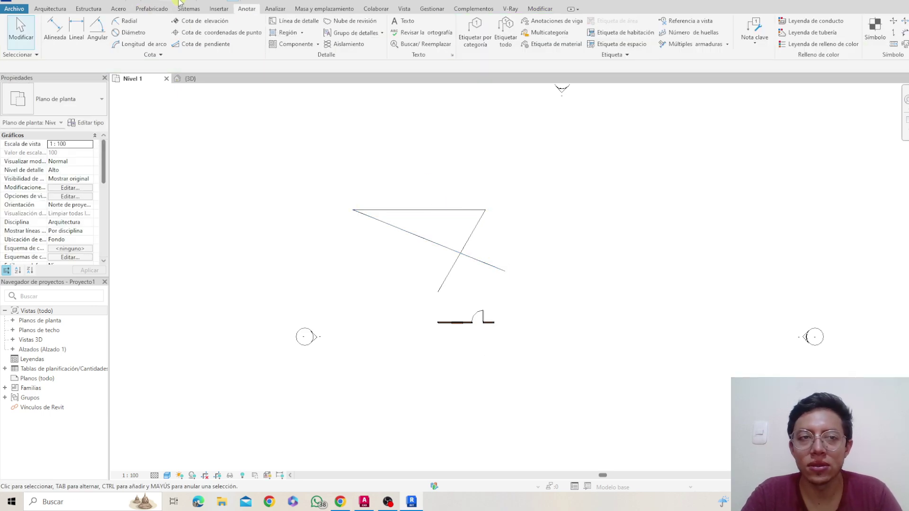
Check the 3D view for the detail lines, and delete the whole chain in the Nivel 1 plan.
left_click(189, 79)
scroll(395, 237, "down", 5)
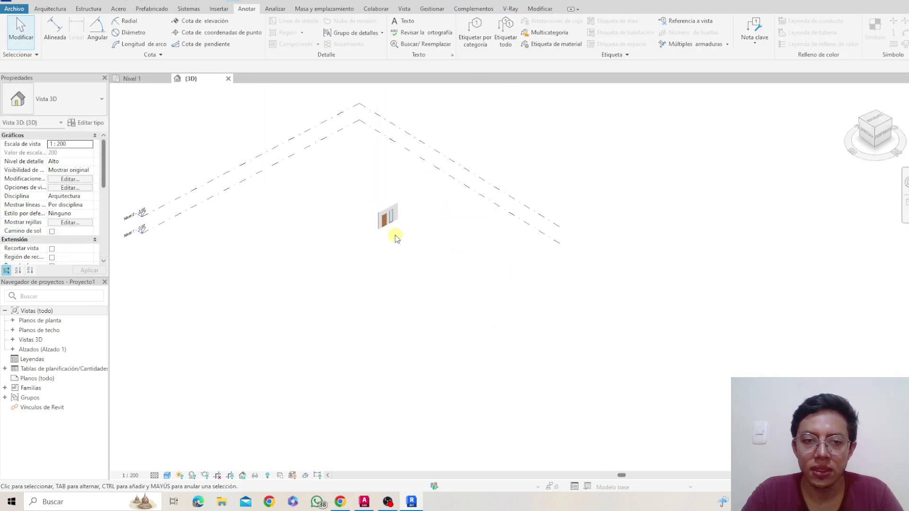
left_click(133, 80)
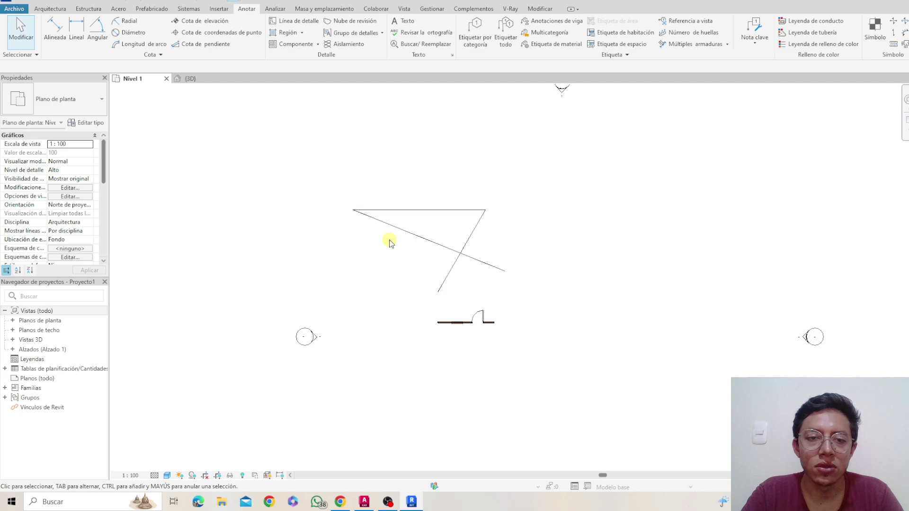
left_click(476, 267)
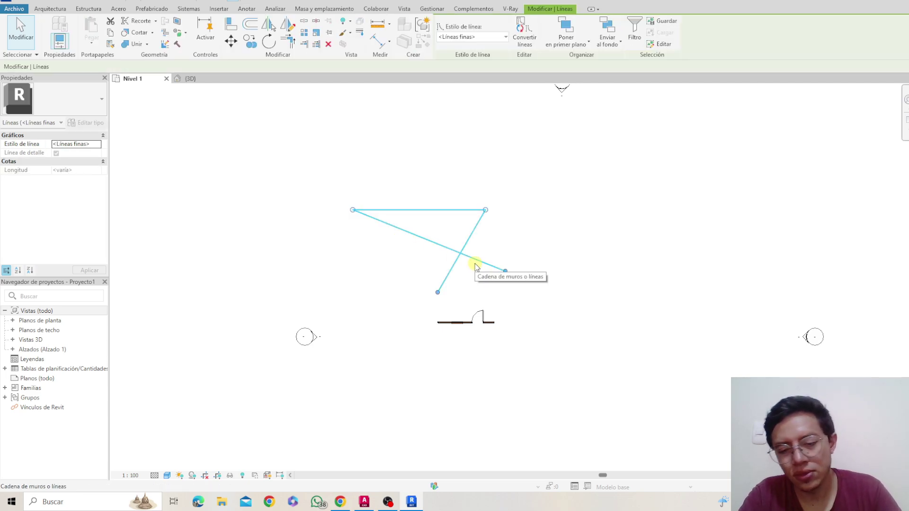
key("Delete")
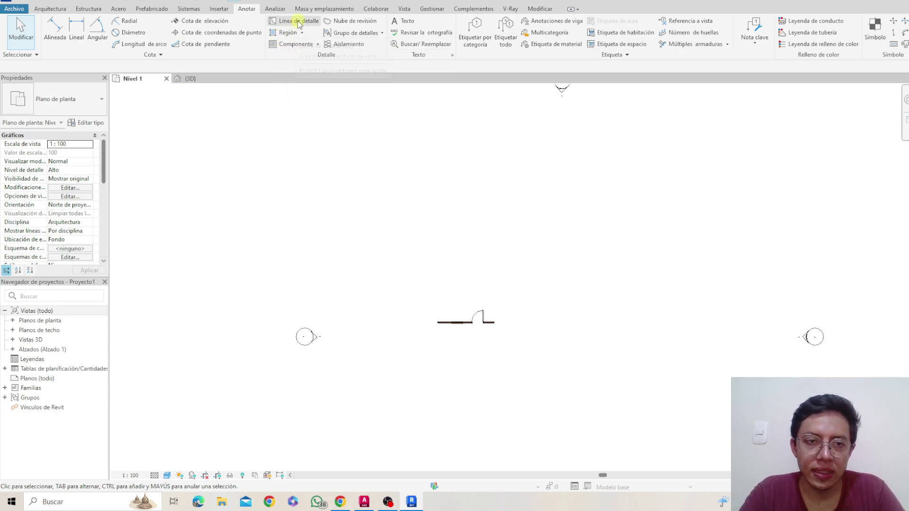
left_click(314, 43)
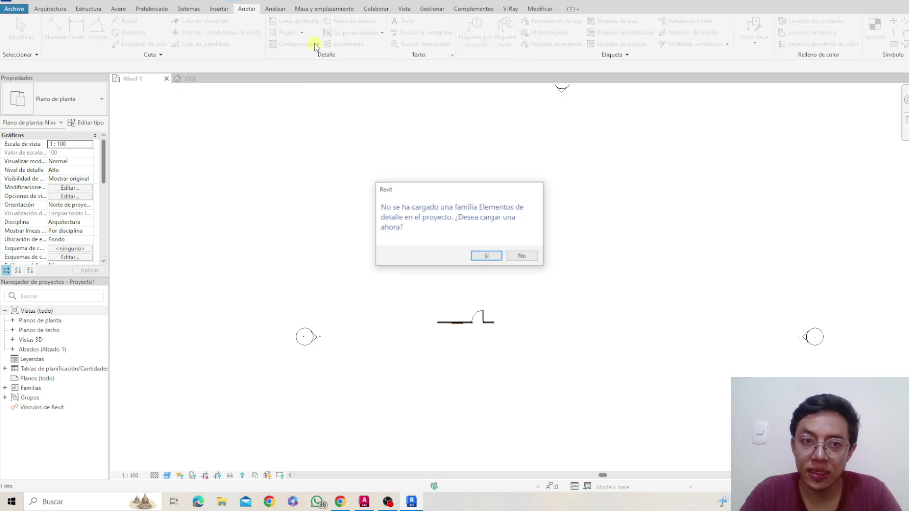
key("Escape")
left_click(317, 44)
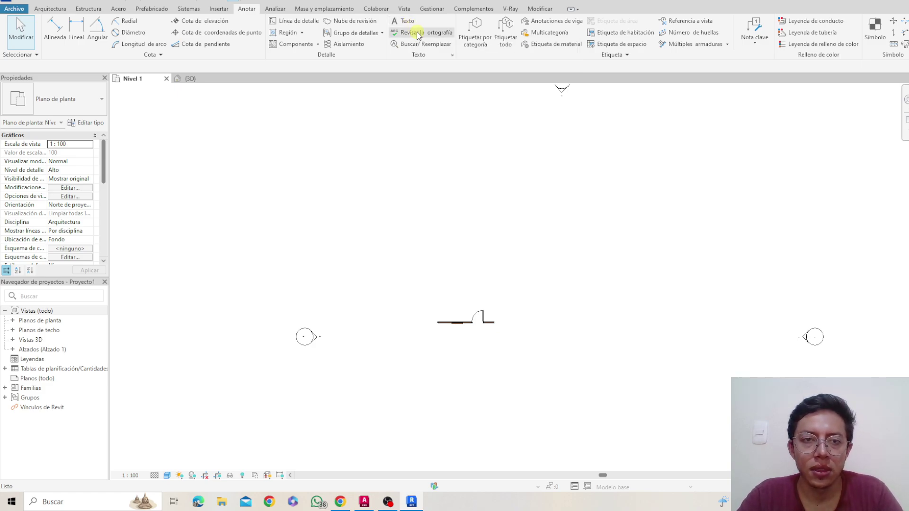
Preview a category tag with a leader on the window without placing it, and examine the wall up close.
left_click(477, 45)
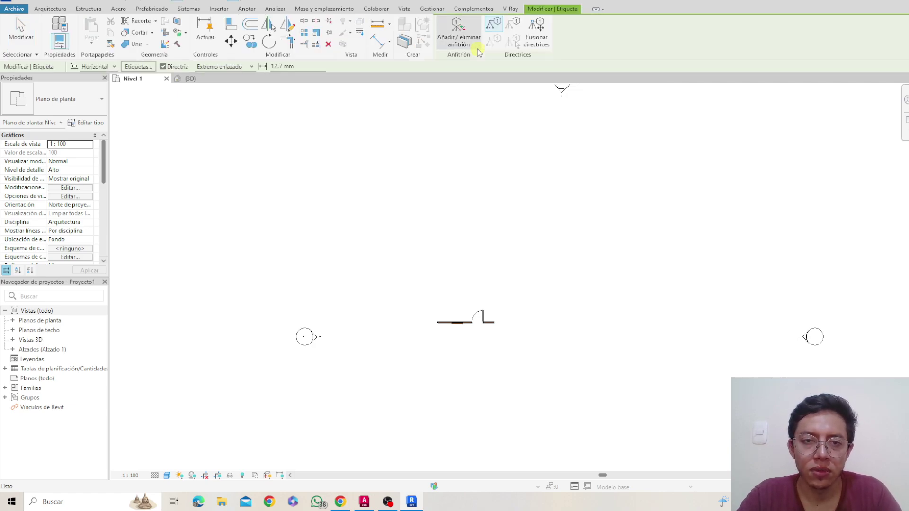
scroll(454, 327, "up", 4)
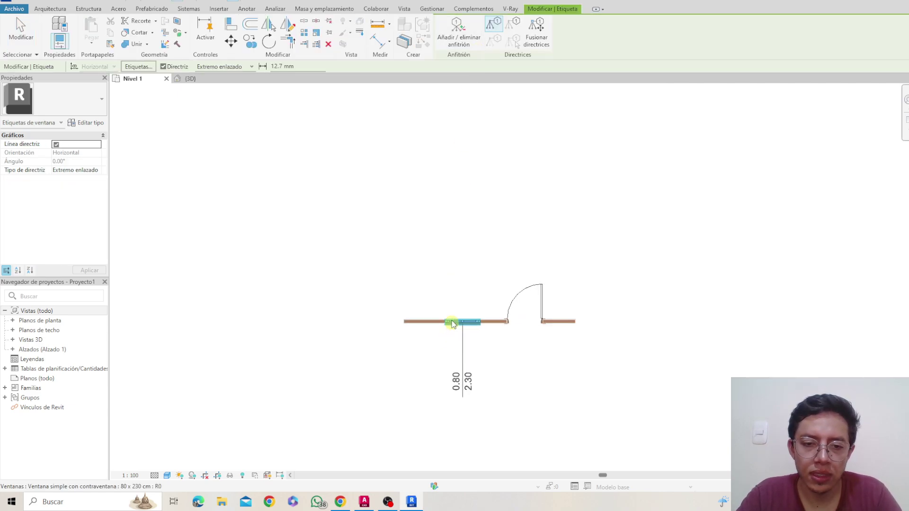
scroll(455, 101, "down", 2)
key("Escape")
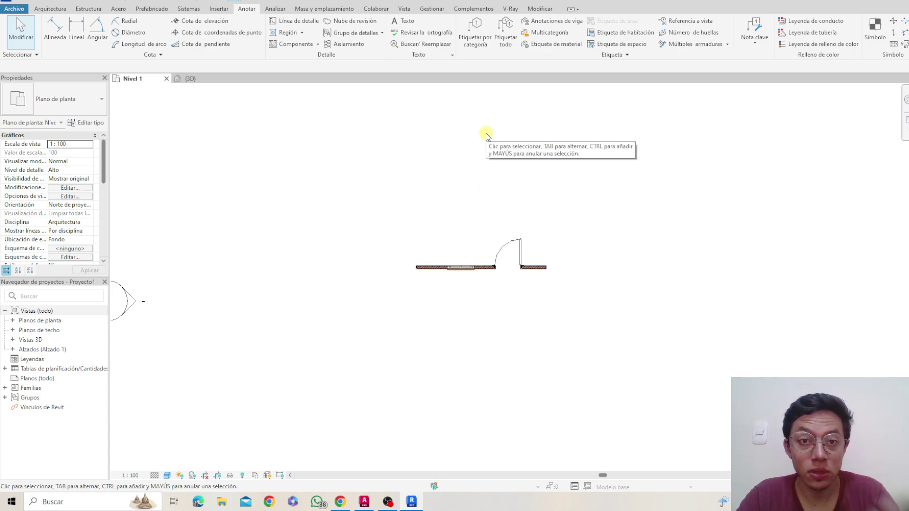
scroll(501, 311, "up", 2)
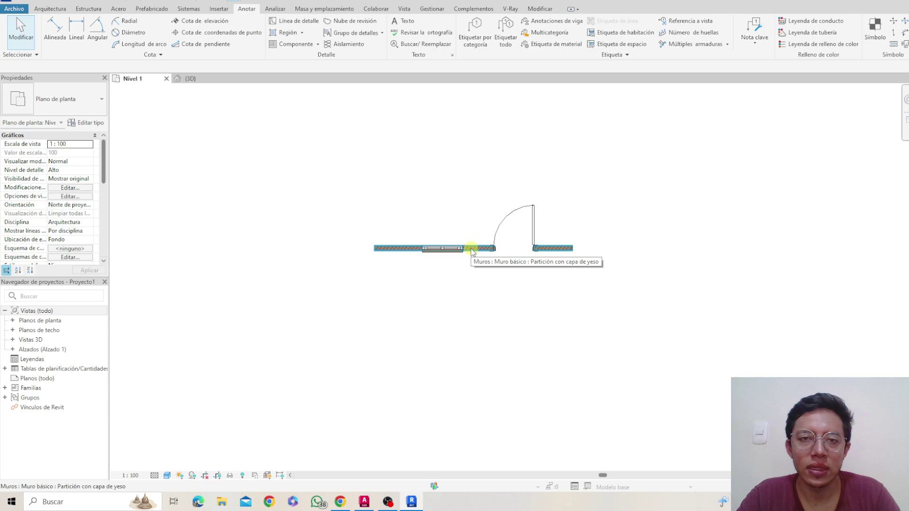
scroll(472, 253, "down", 2)
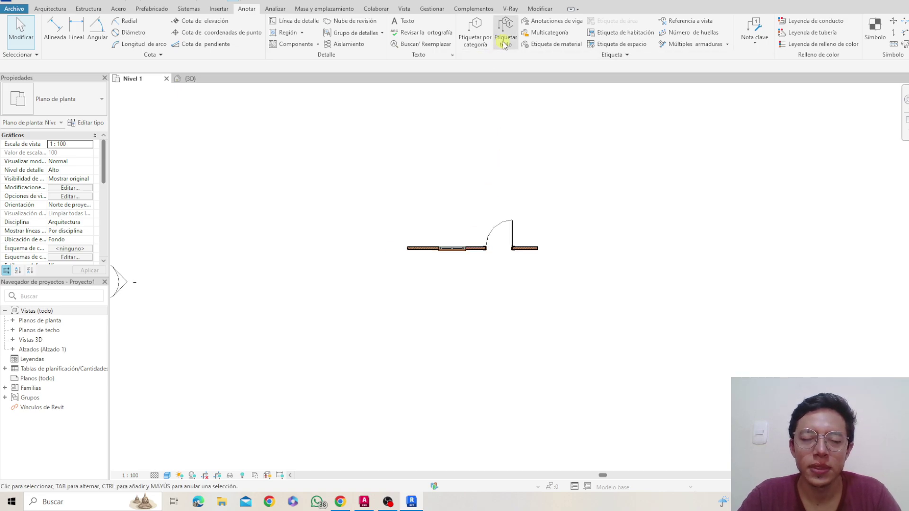
Review the analysis, massing and site, collaboration and view tool sets, including the section command.
left_click(274, 9)
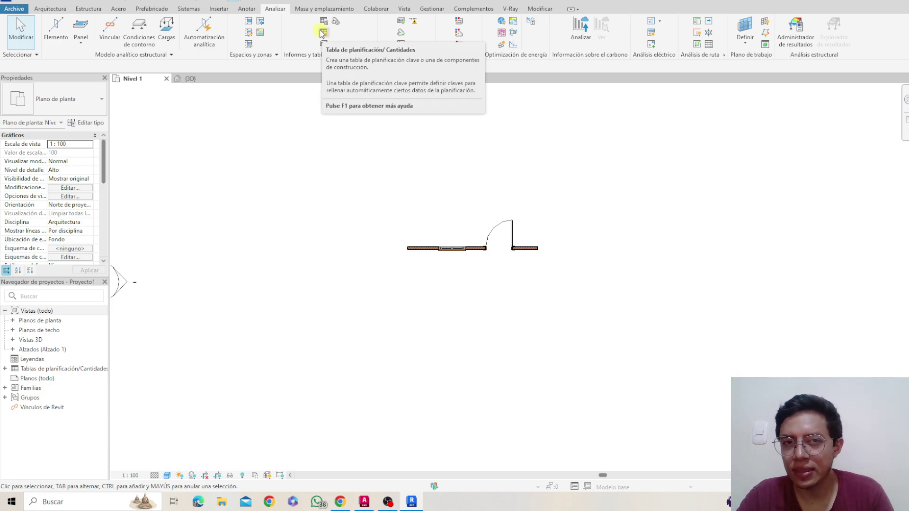
left_click(349, 9)
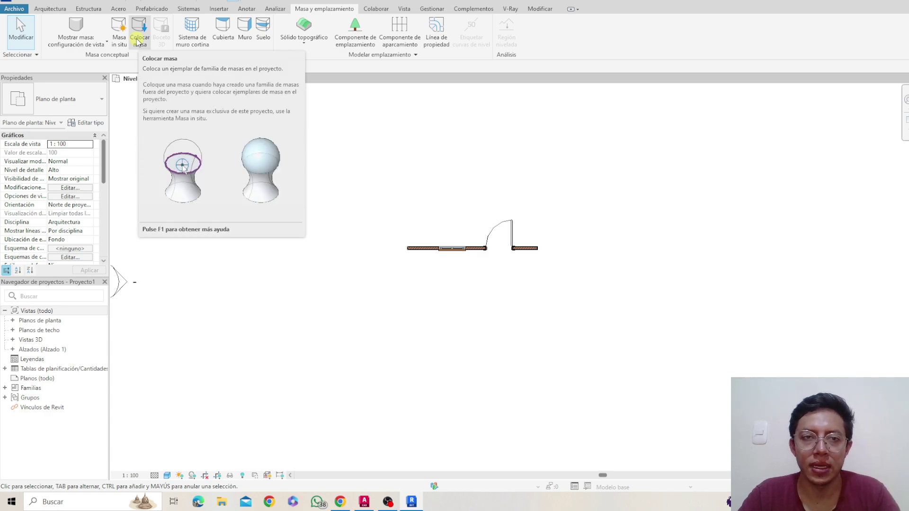
left_click(382, 9)
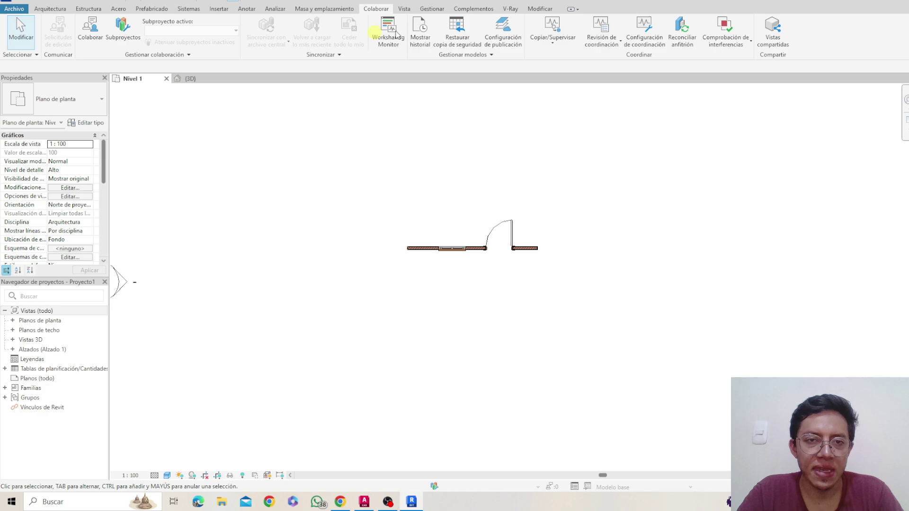
left_click(409, 10)
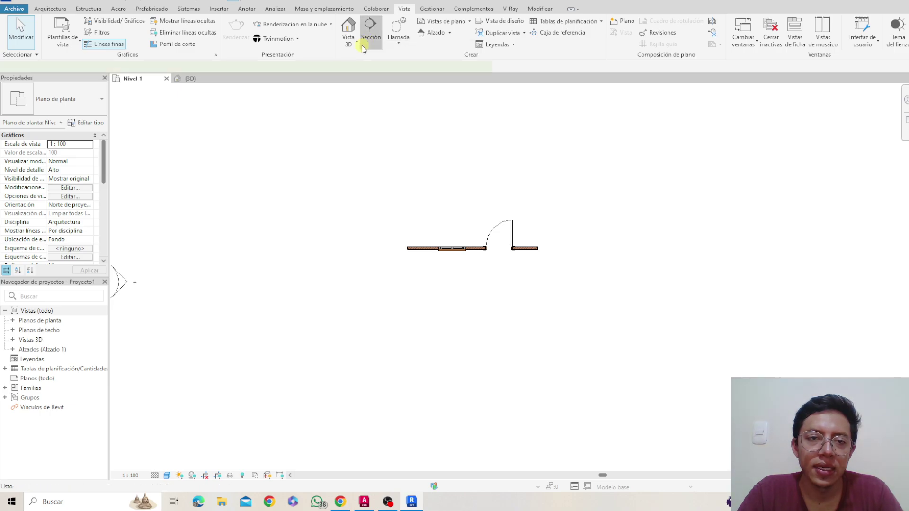
left_click(371, 32)
key("Escape")
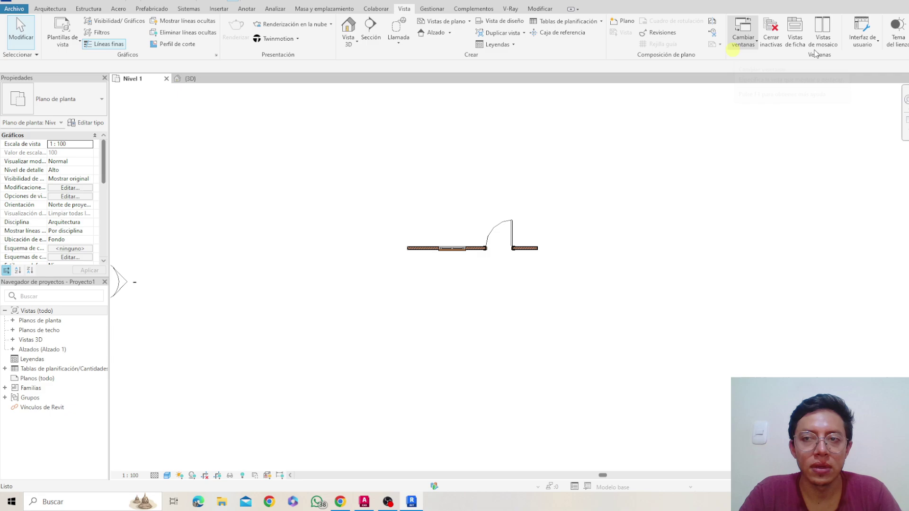
Hide the project browser, the navigation bar and the properties palette from the user interface.
left_click(878, 44)
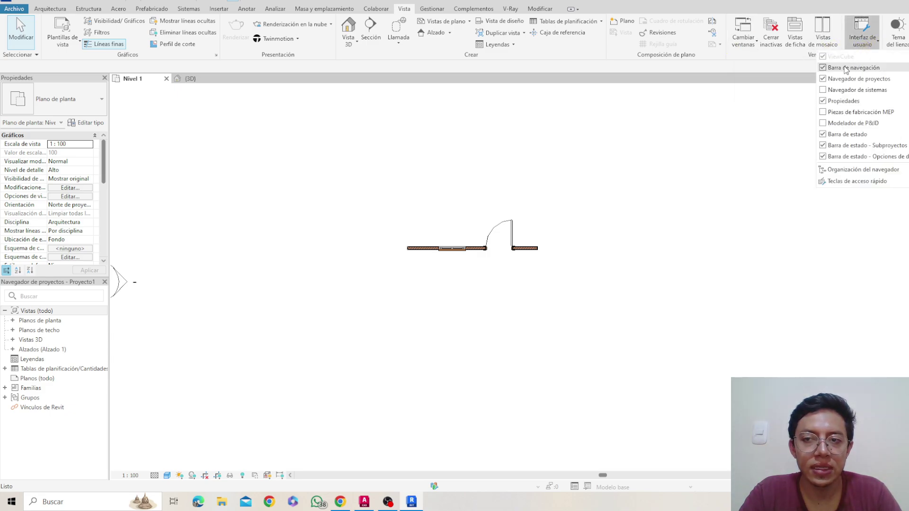
left_click(823, 79)
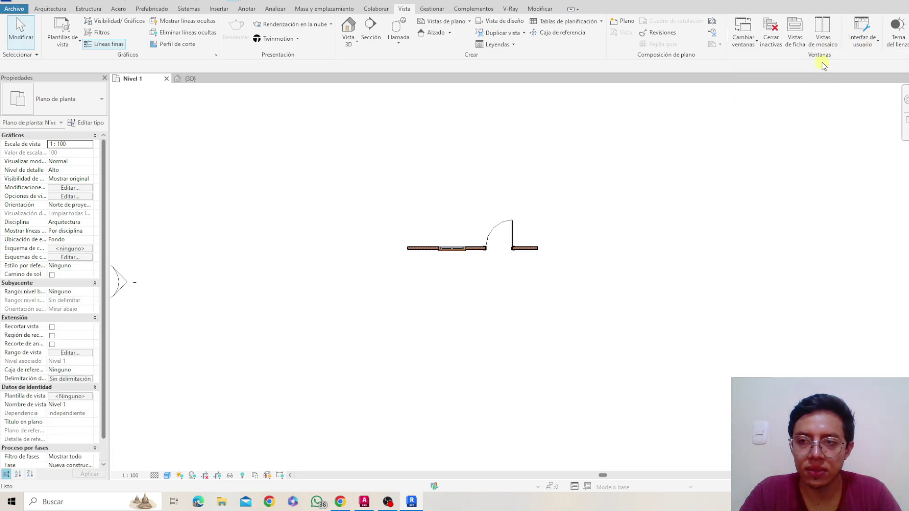
left_click(855, 39)
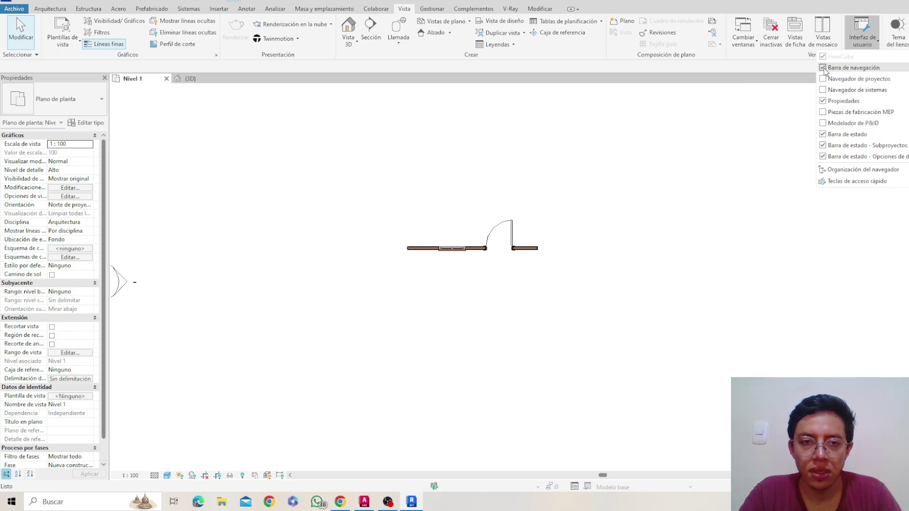
left_click(825, 70)
left_click(856, 39)
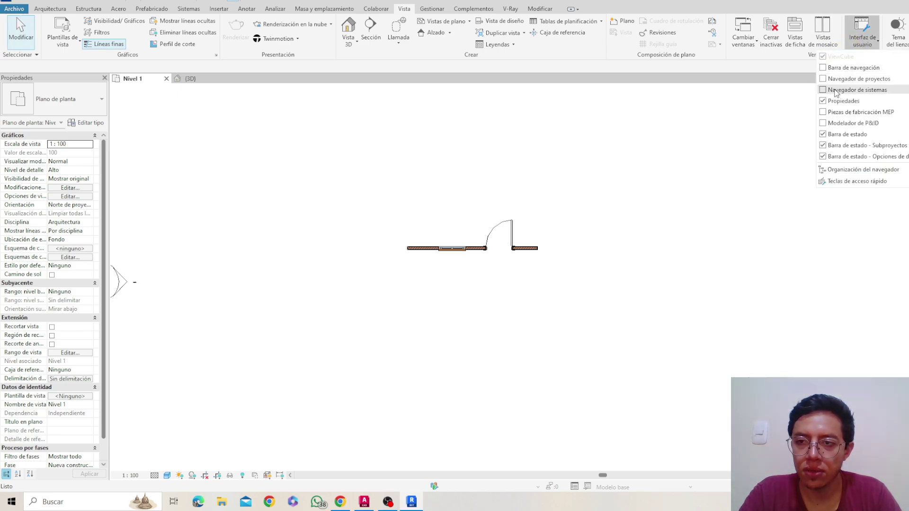
left_click(823, 101)
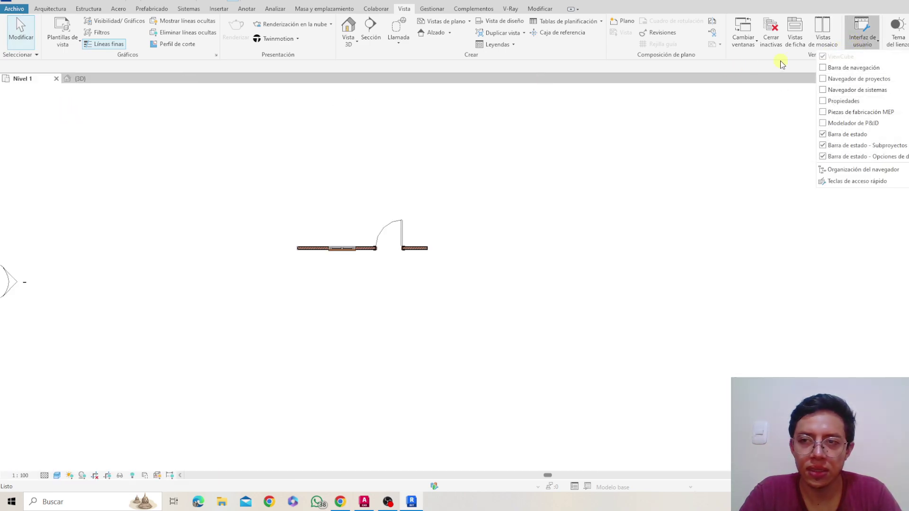
Show the system browser in the user interface and hide it again.
left_click(863, 38)
left_click(862, 41)
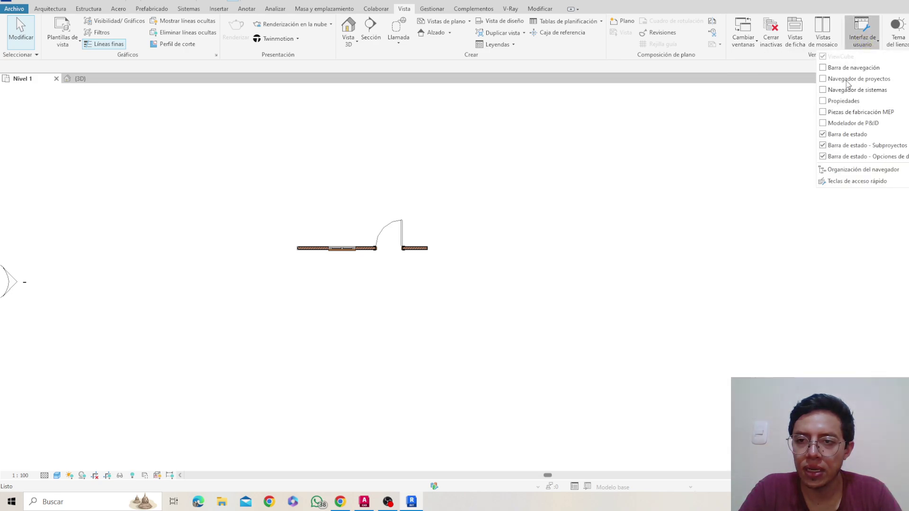
left_click(823, 91)
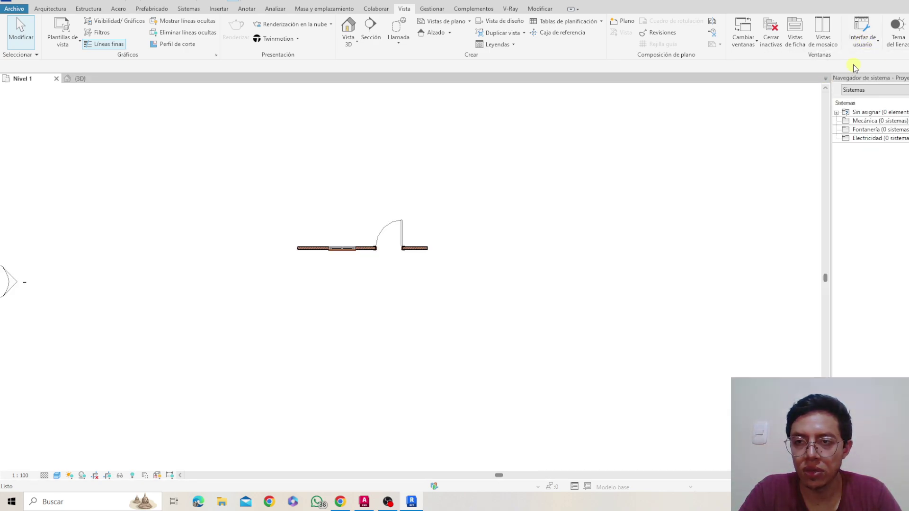
left_click(863, 40)
left_click(824, 90)
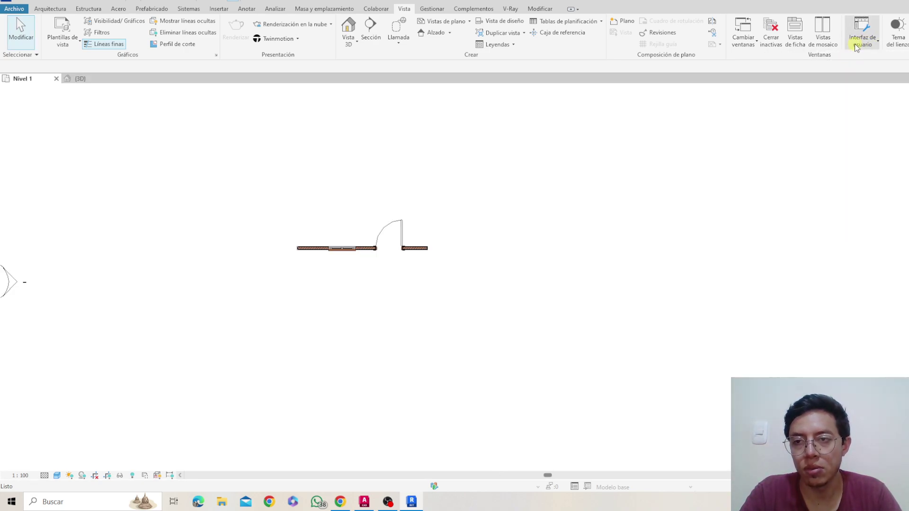
Restore the project browser and the properties palette in the user interface.
left_click(855, 43)
left_click(824, 80)
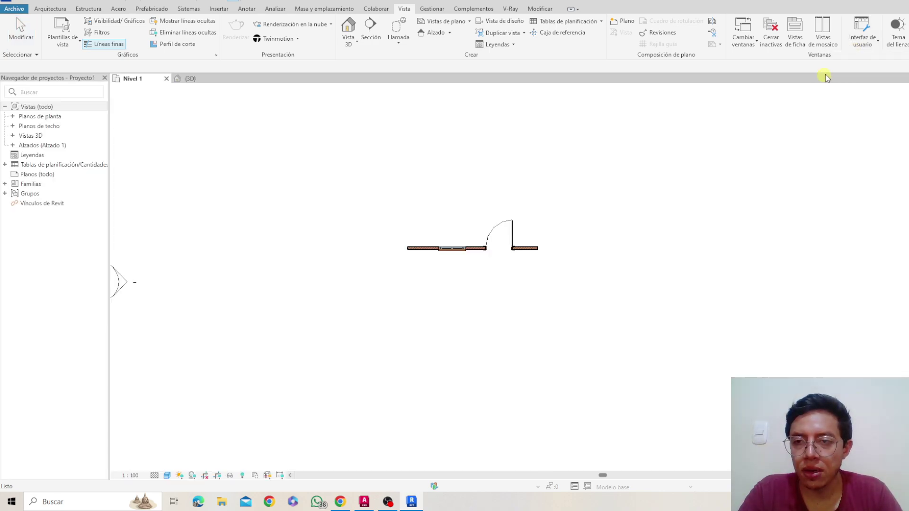
left_click(862, 38)
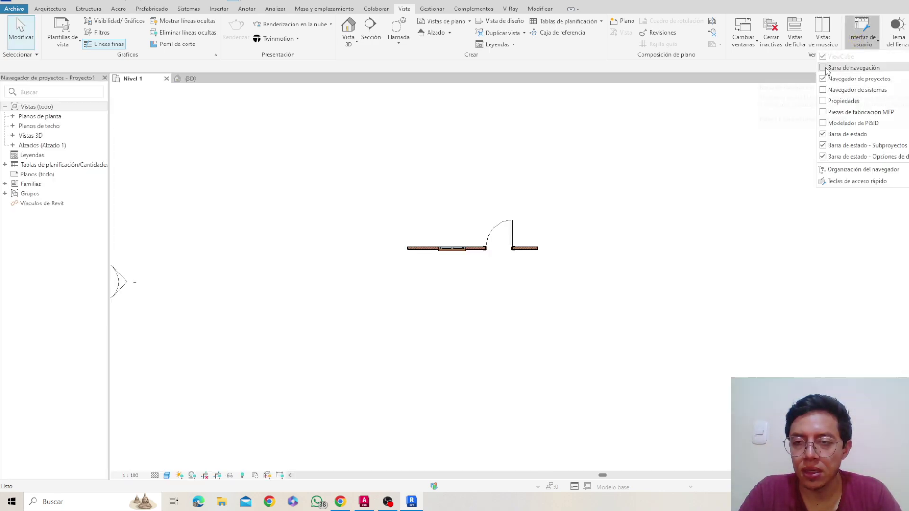
left_click(824, 100)
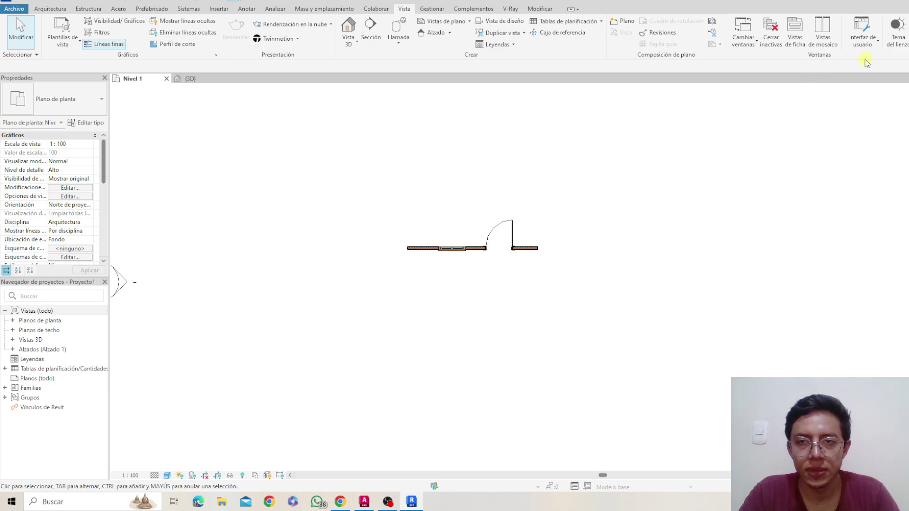
Review the manage, add-ins, V-Ray and modify tool sets, and revisit the architecture and structure tools.
left_click(439, 10)
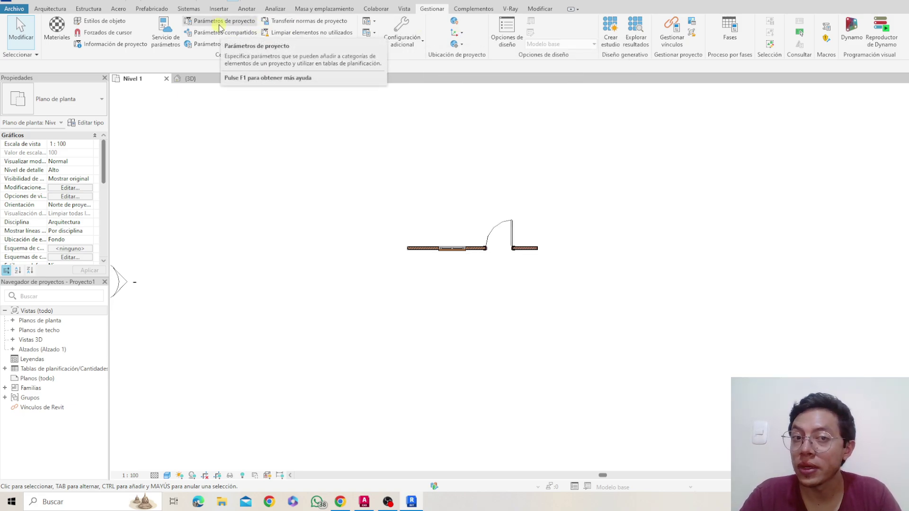
left_click(474, 9)
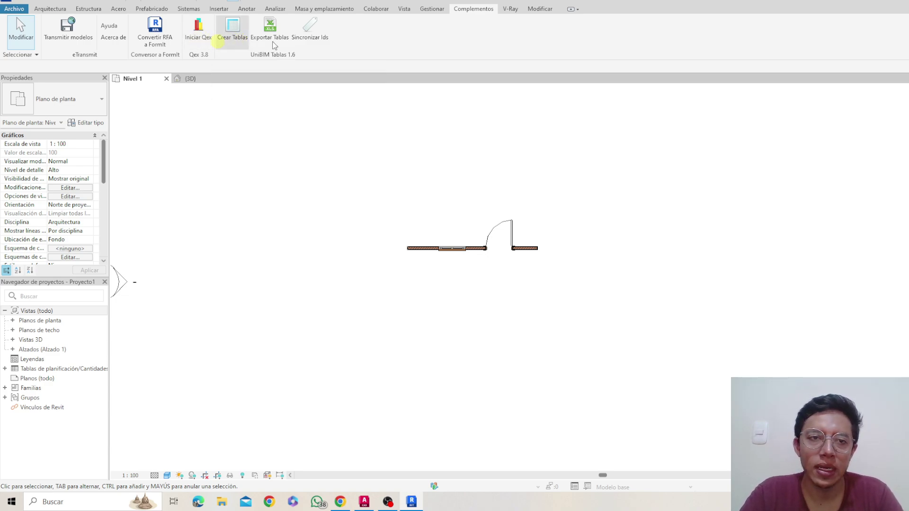
left_click(511, 10)
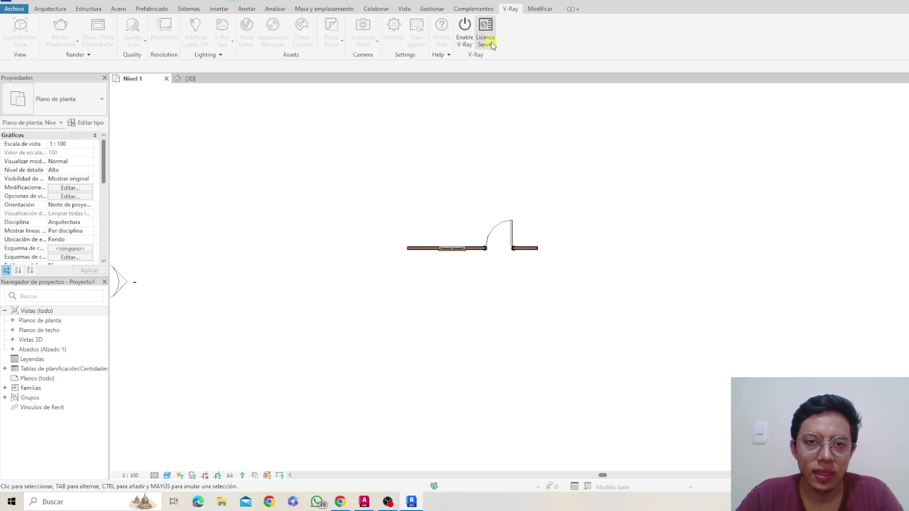
left_click(539, 9)
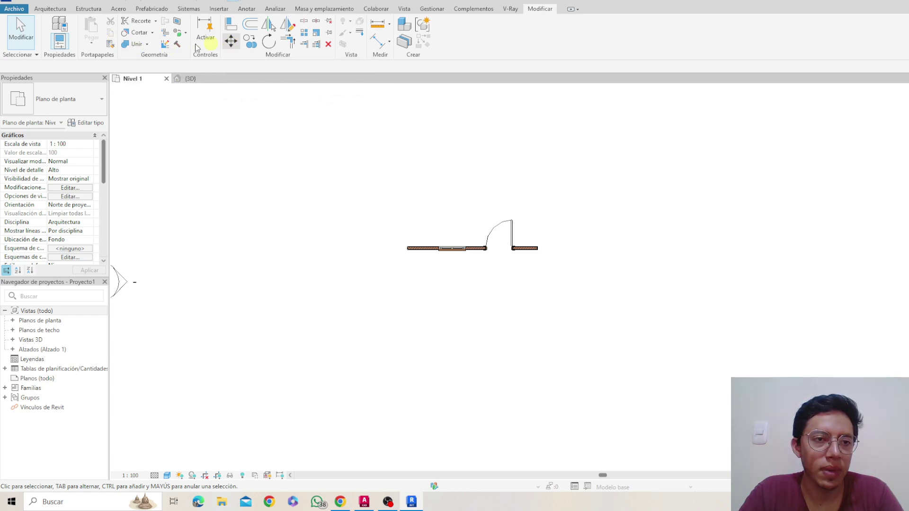
scroll(478, 256, "up", 5)
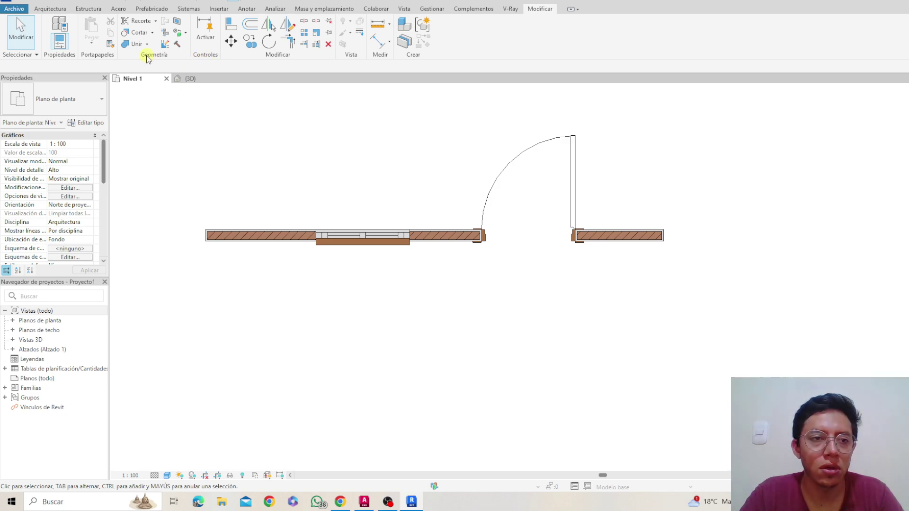
left_click(50, 8)
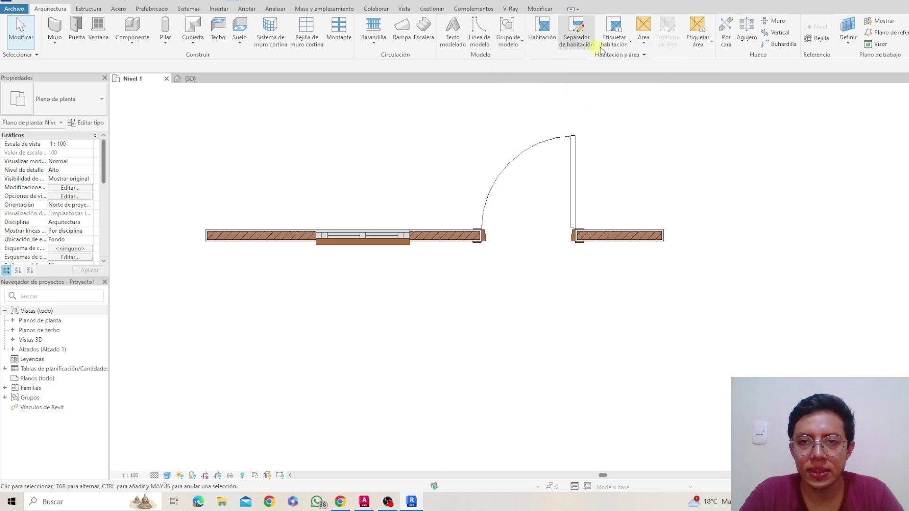
left_click(89, 9)
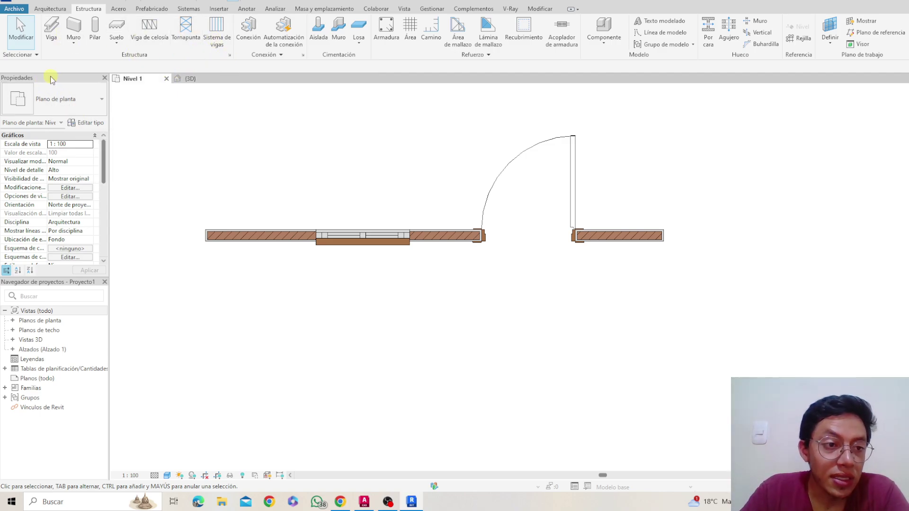
Undock the properties palette over the drawing area and enlarge it in height and width.
left_click_drag(46, 80, 756, 157)
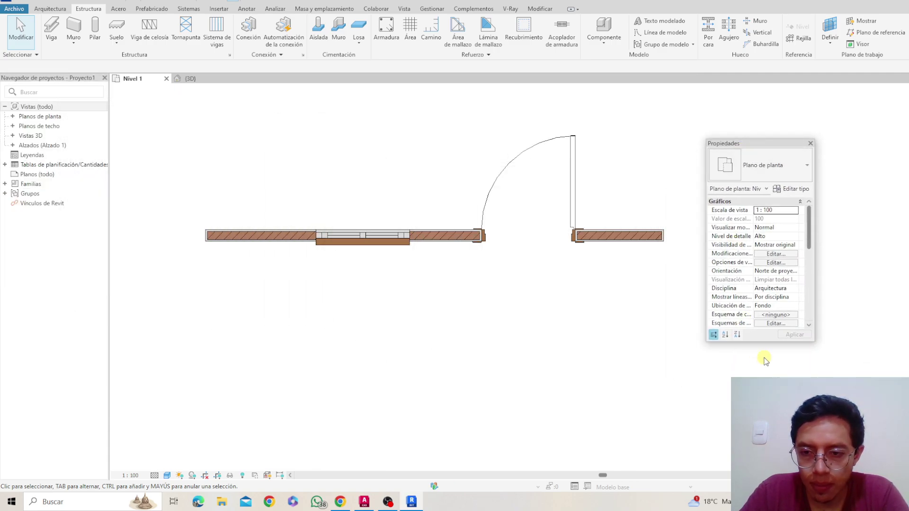
left_click_drag(768, 342, 768, 430)
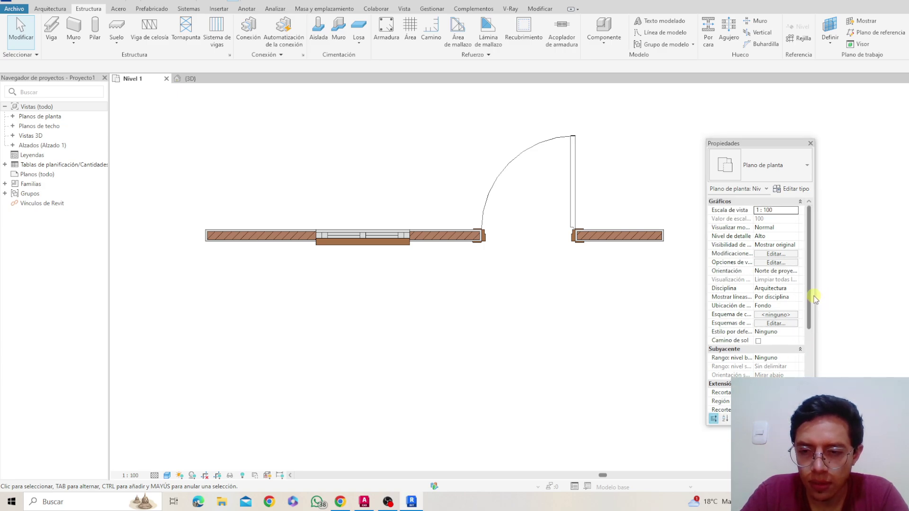
left_click_drag(814, 296, 881, 298)
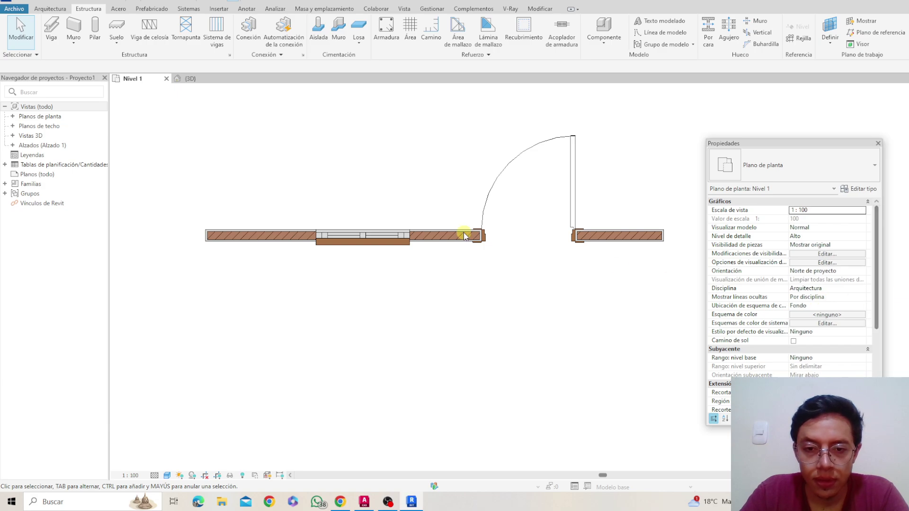
Select the wall in the Nivel 1 plan and examine its constraints, structure, dimensions, identity data and phasing properties.
scroll(442, 250, "up", 2)
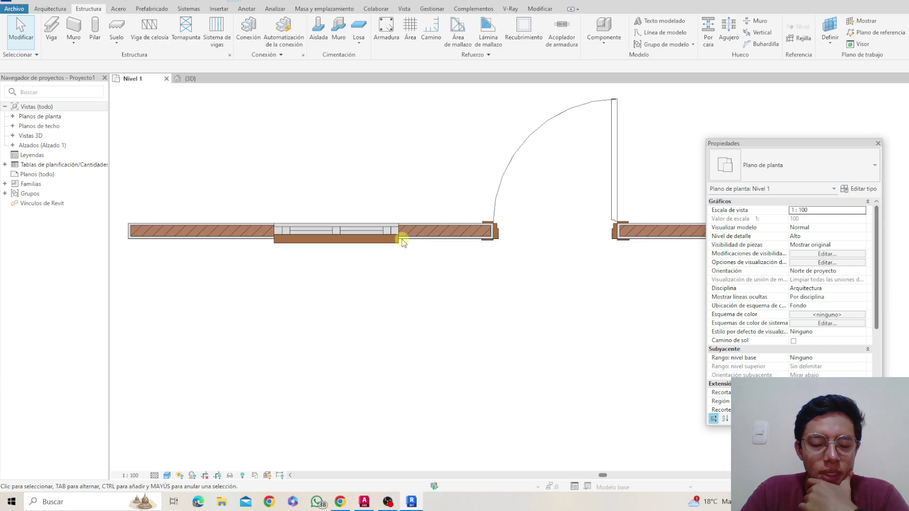
scroll(433, 234, "down", 3)
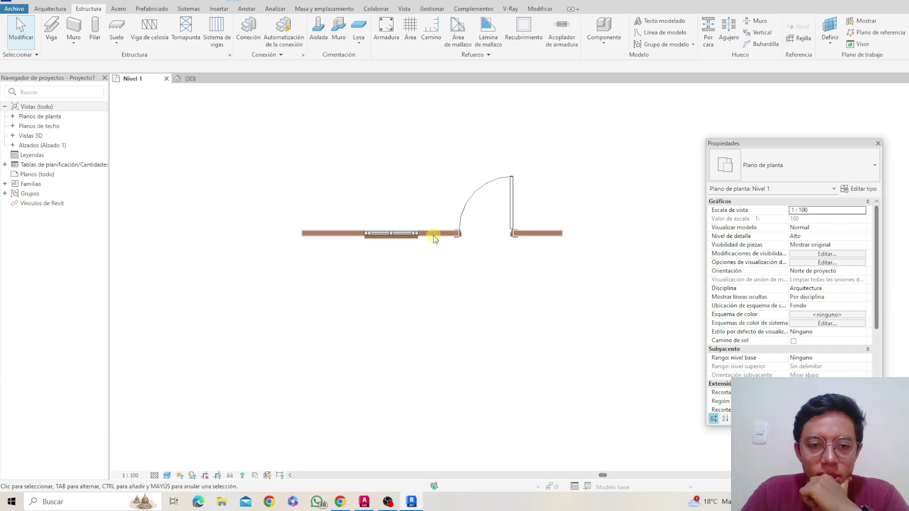
scroll(433, 235, "up", 4)
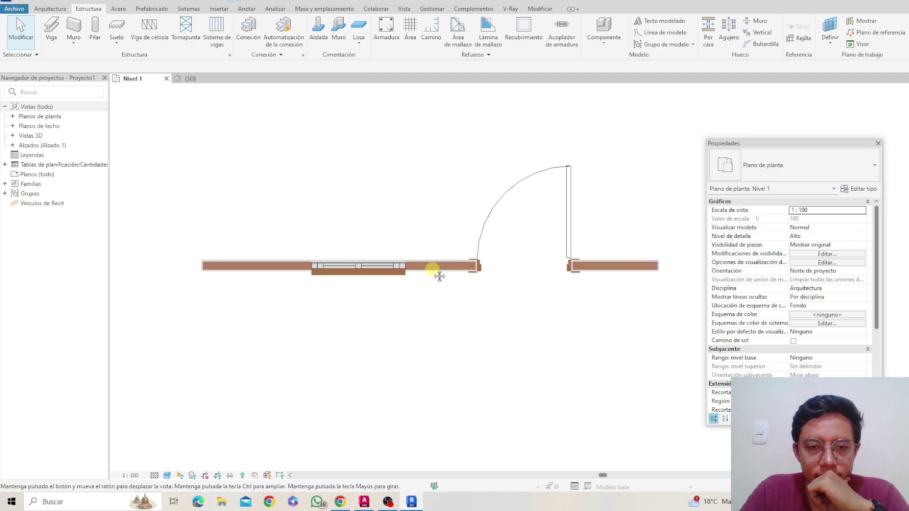
scroll(429, 269, "down", 3)
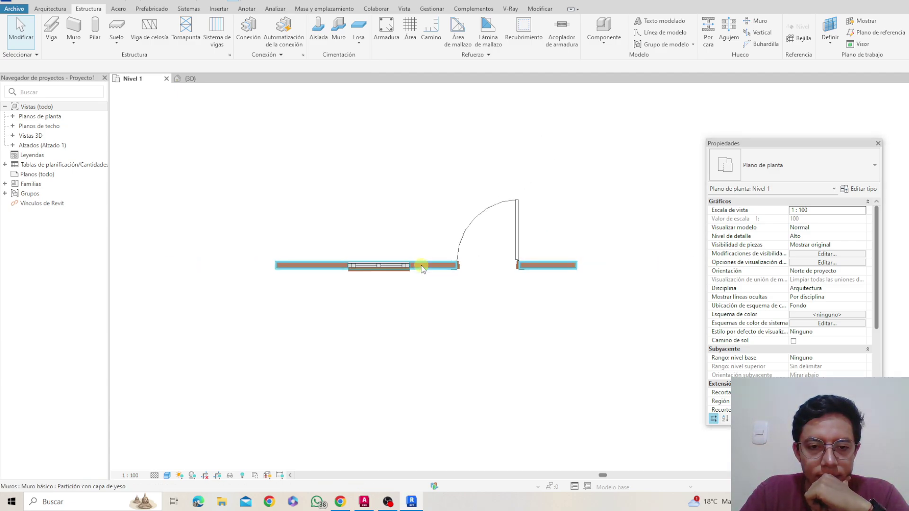
left_click(554, 276)
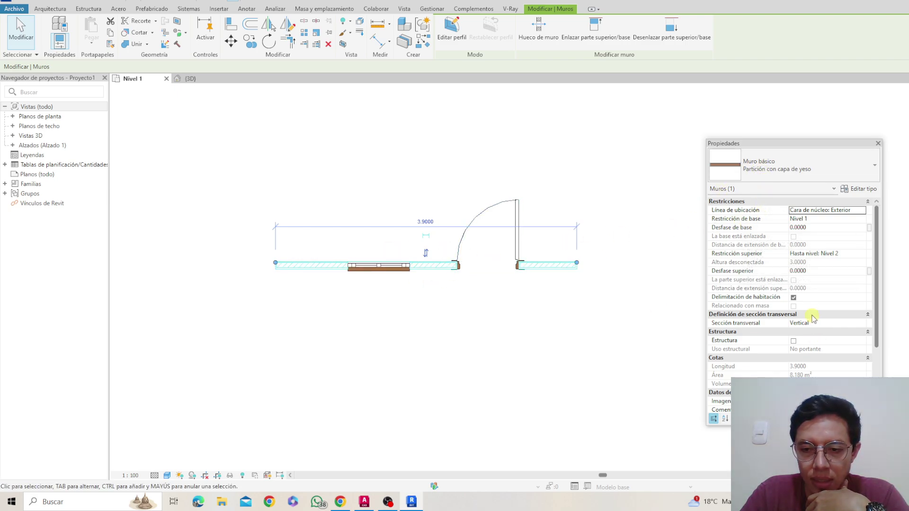
scroll(758, 331, "down", 2)
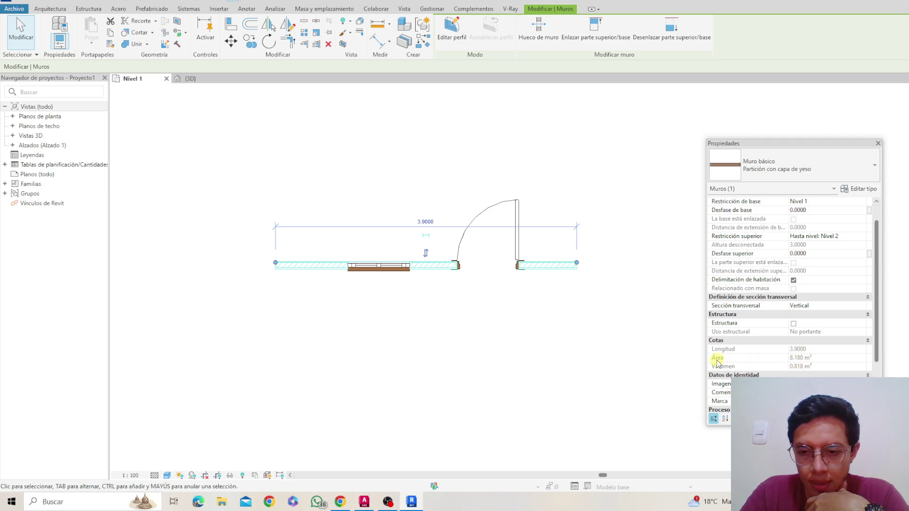
scroll(799, 365, "down", 3)
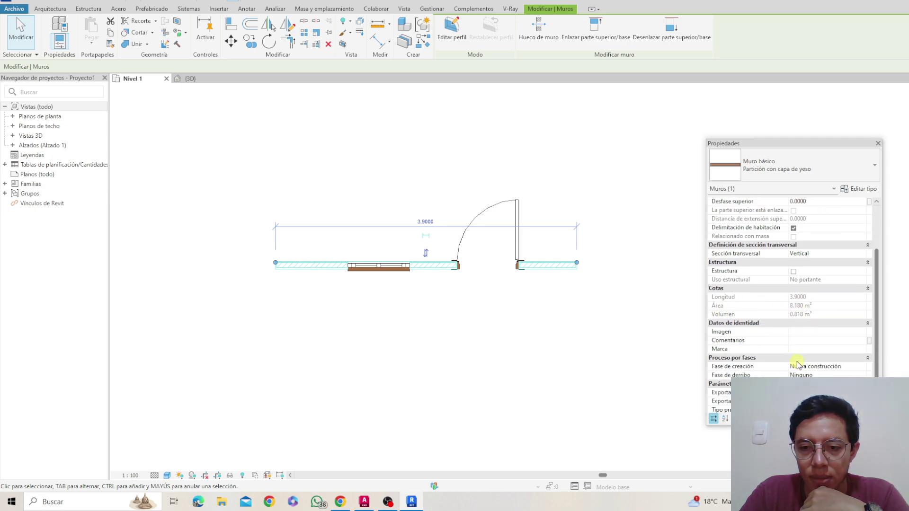
scroll(800, 284, "up", 5)
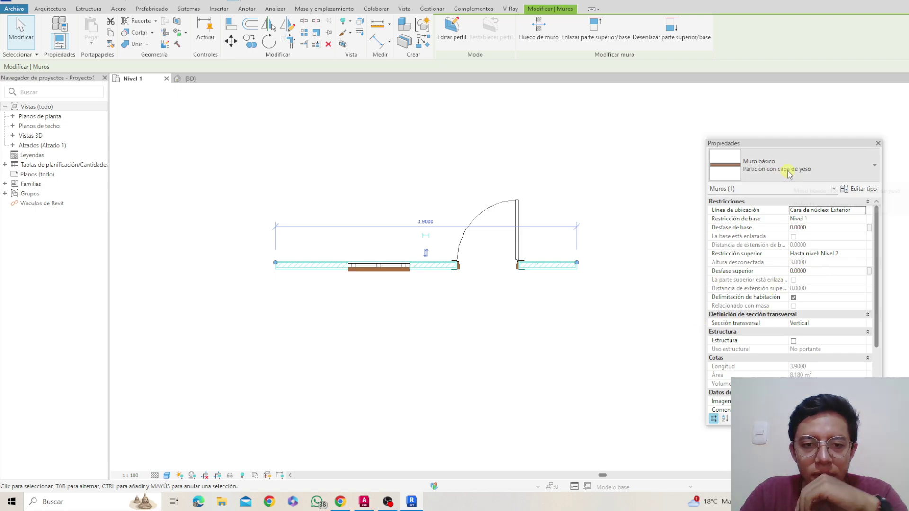
Dock the properties palette back above the project browser and clear the wall selection.
left_click_drag(799, 149, 110, 95)
left_click(235, 296)
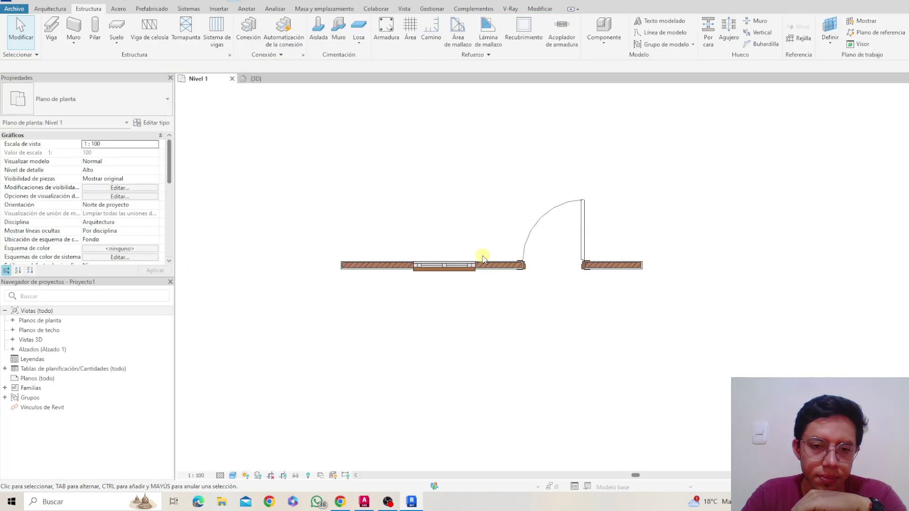
Inspect the properties of the window and of the single-leaf door, leaving nothing selected.
left_click(471, 269)
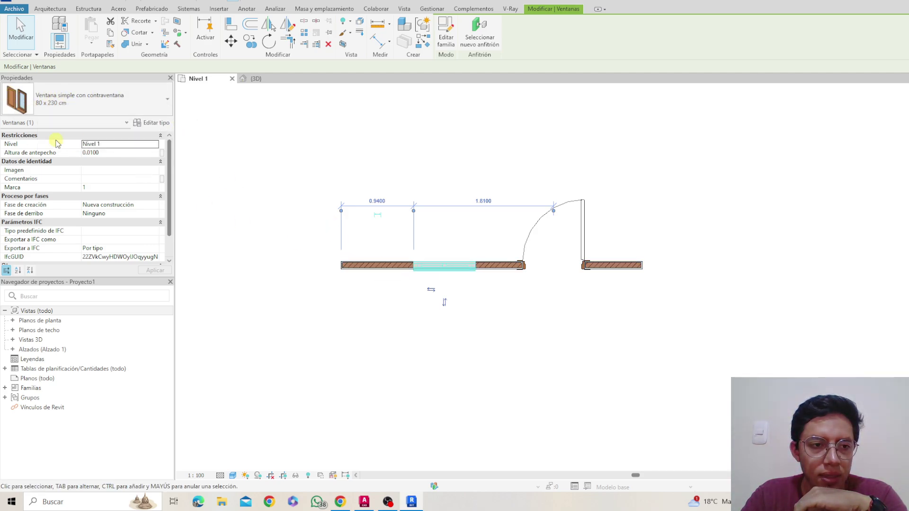
scroll(89, 197, "down", 3)
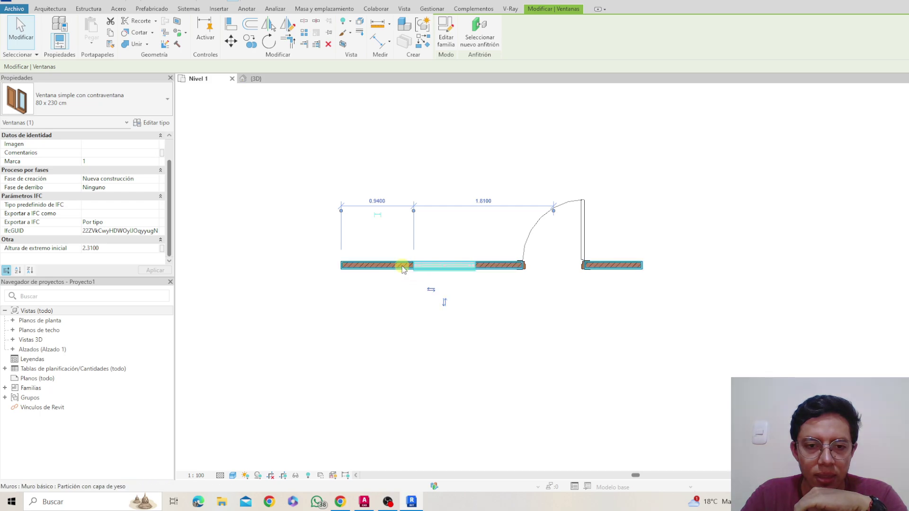
key("Escape")
left_click(542, 222)
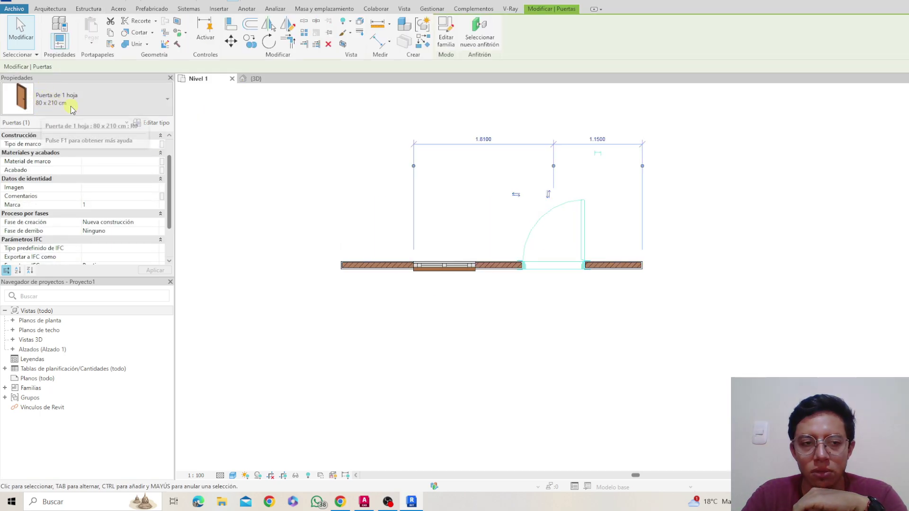
left_click(251, 368)
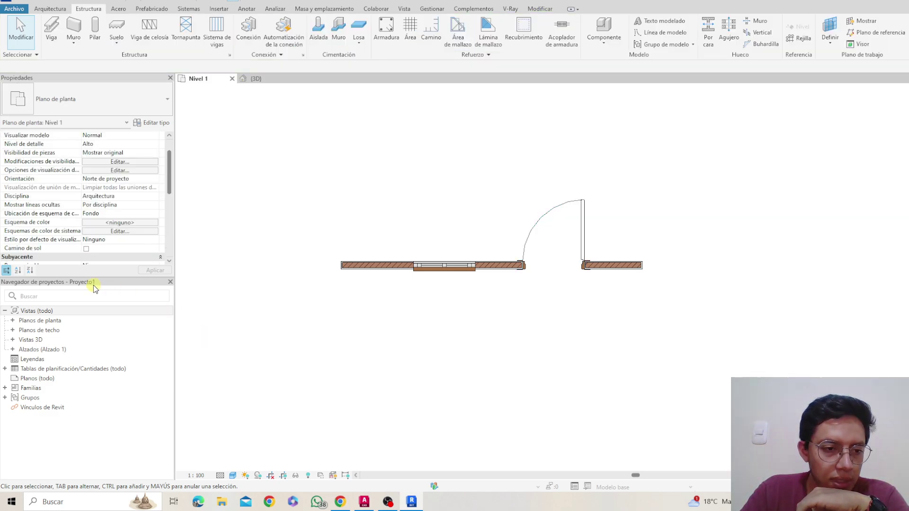
Undock the project browser over the drawing area and make it taller.
left_click_drag(93, 285, 350, 133)
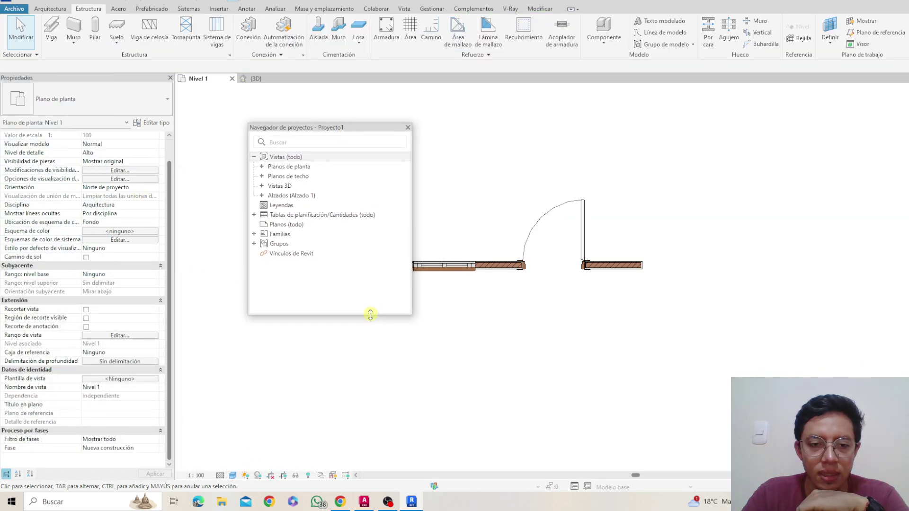
left_click_drag(371, 314, 358, 379)
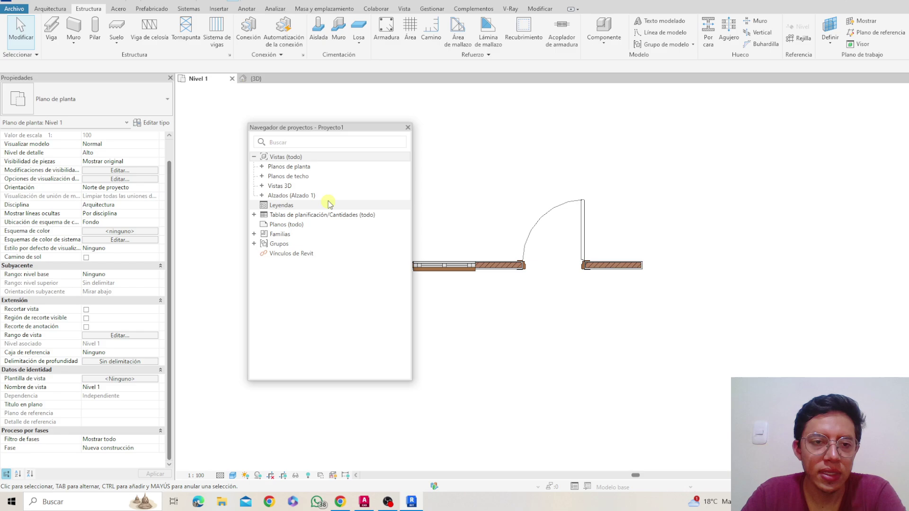
Expand the floor and ceiling plan groups, and open the Nivel 2 and Nivel 1 floor plans and the Nivel 1 ceiling plan.
left_click(262, 168)
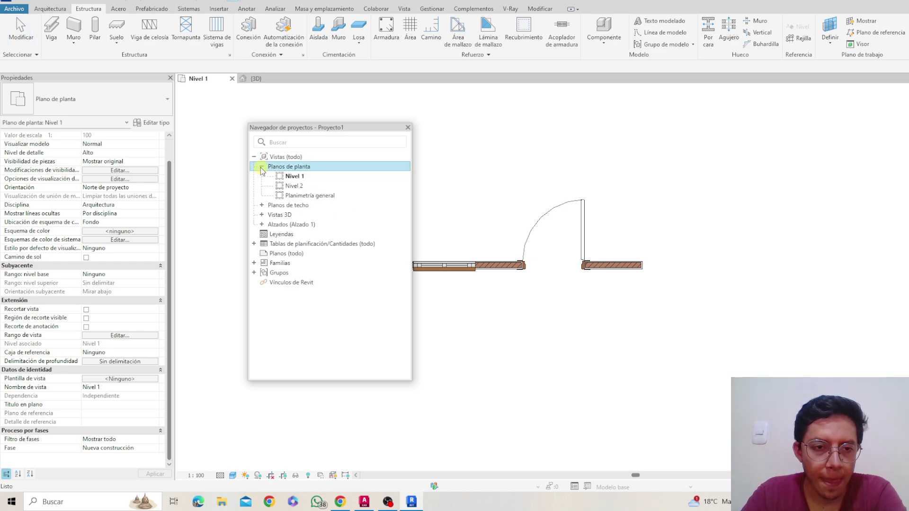
left_click(292, 178)
double_click(294, 186)
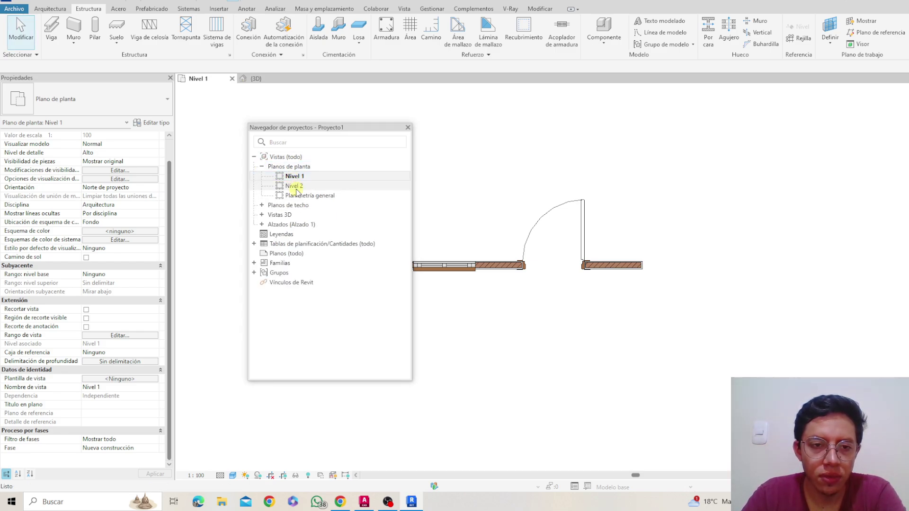
double_click(294, 176)
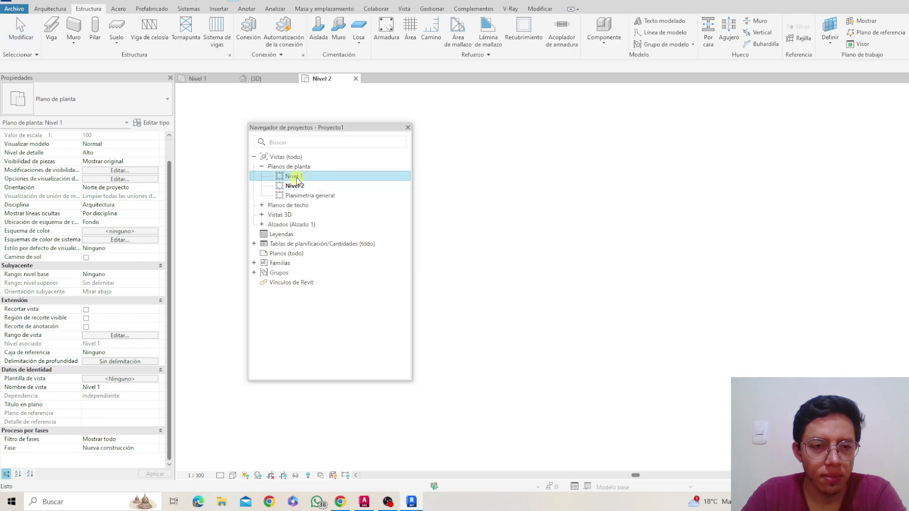
left_click(262, 206)
double_click(293, 215)
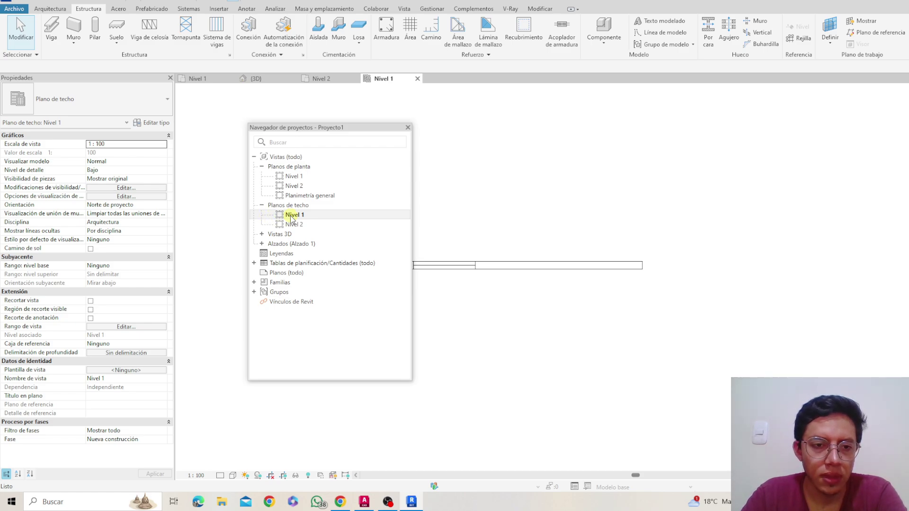
Open the Nivel 2 ceiling plan, expand the 3D views group and open the {3D} view on the wall.
double_click(294, 224)
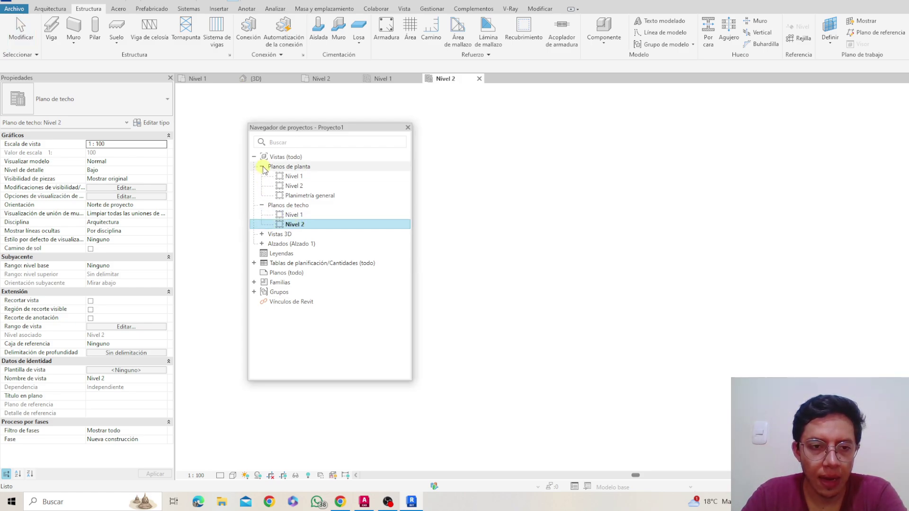
left_click(261, 234)
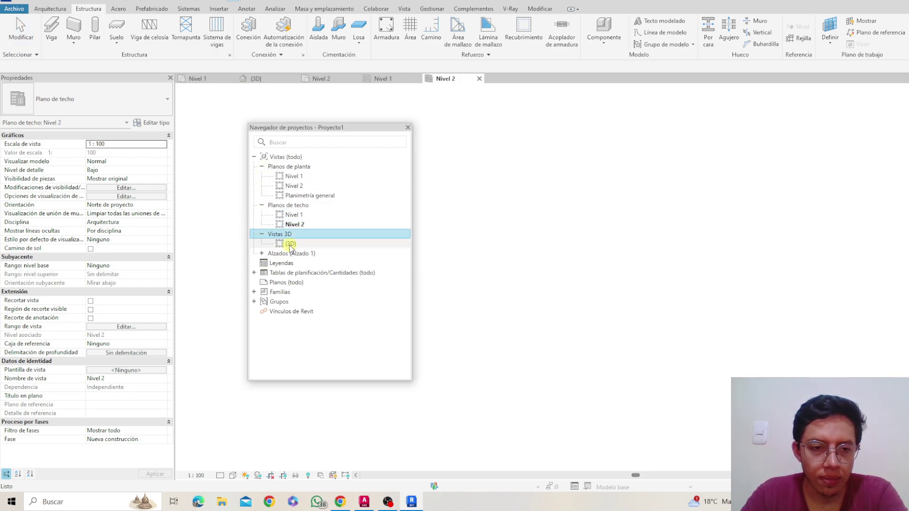
double_click(290, 244)
scroll(570, 207, "down", 2)
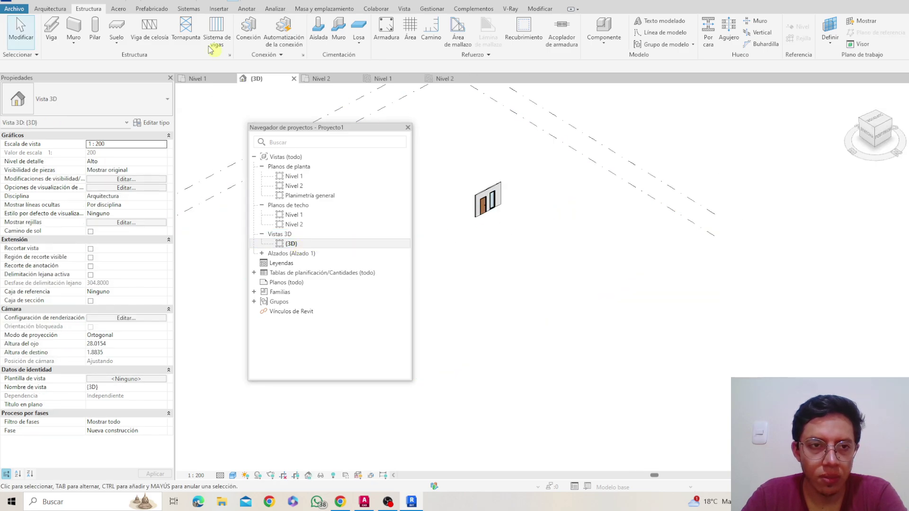
scroll(467, 214, "up", 4)
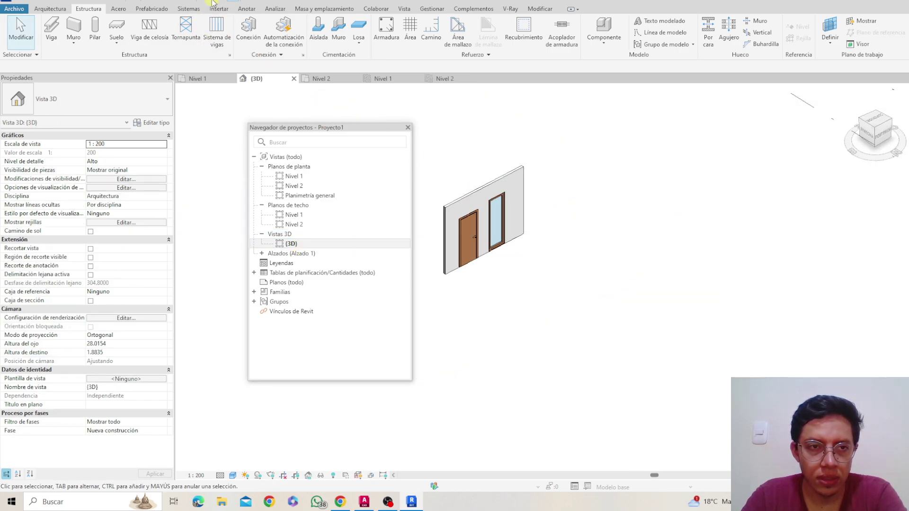
Expand the elevations group and open the Sur elevation, bringing the wall with its door and window into clear view.
double_click(280, 253)
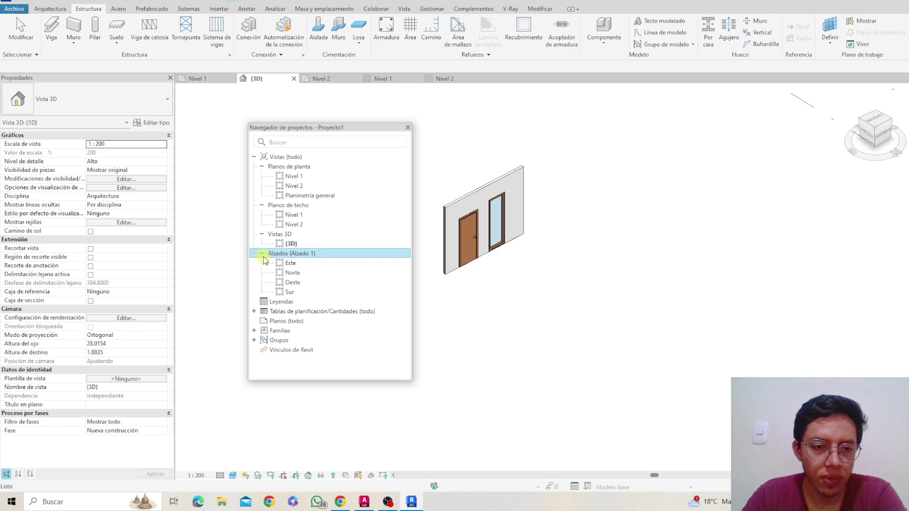
double_click(303, 295)
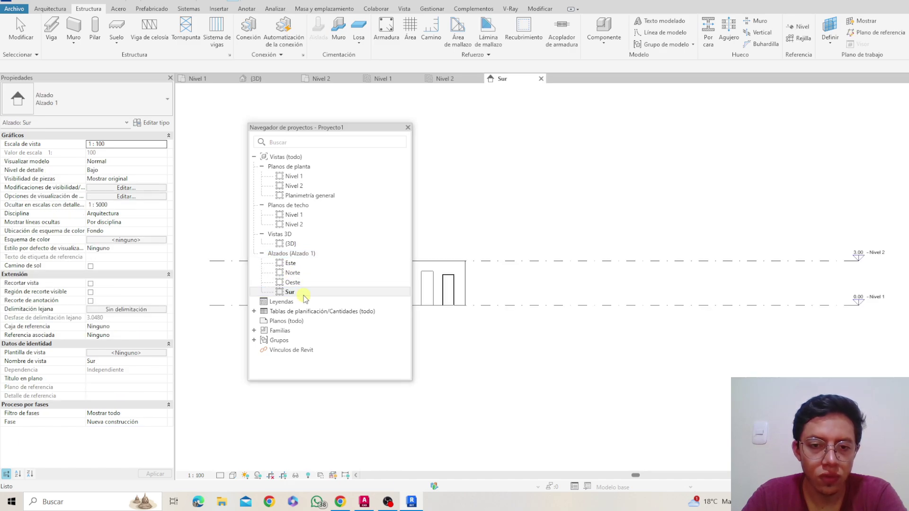
middle_click_drag(510, 267, 596, 265)
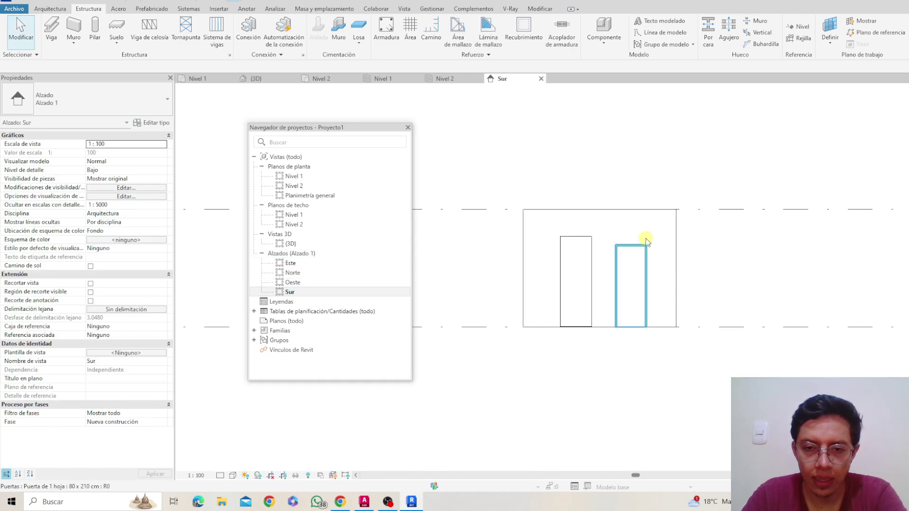
Examine the schedules and families groups in the project browser, including the structural framing families.
left_click(254, 312)
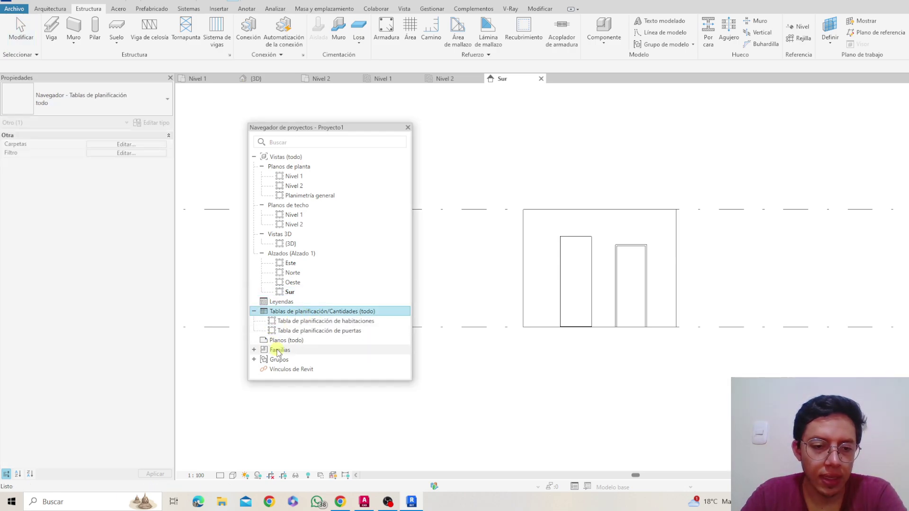
double_click(254, 351)
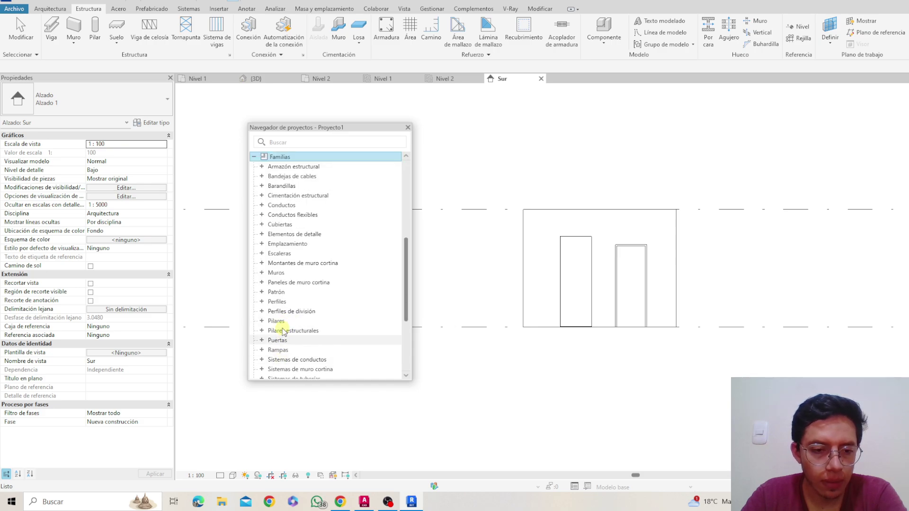
left_click(262, 167)
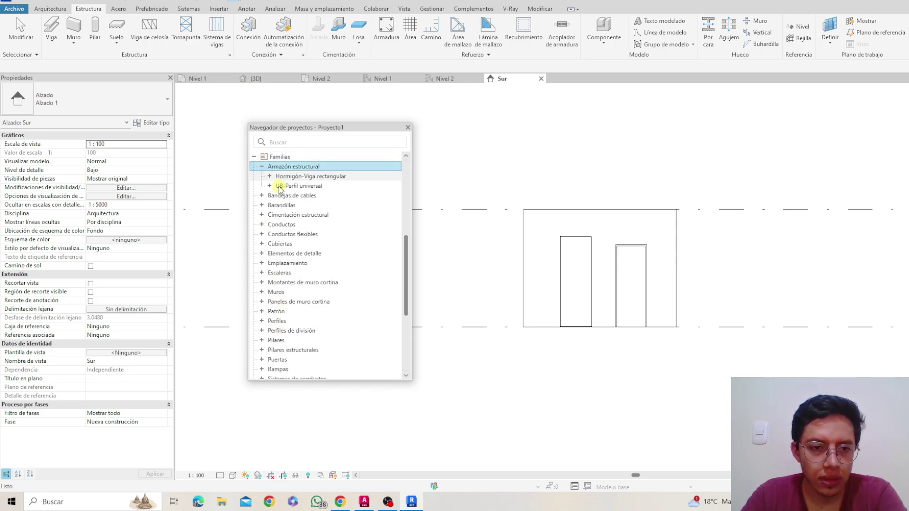
scroll(285, 183, "down", 3)
scroll(290, 218, "up", 10)
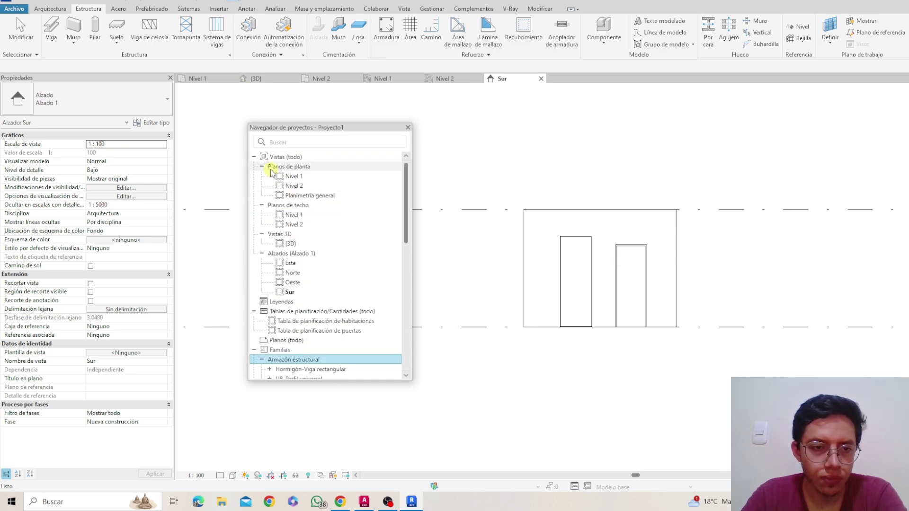
Collapse the views, schedules and families groups in the project browser.
left_click(254, 157)
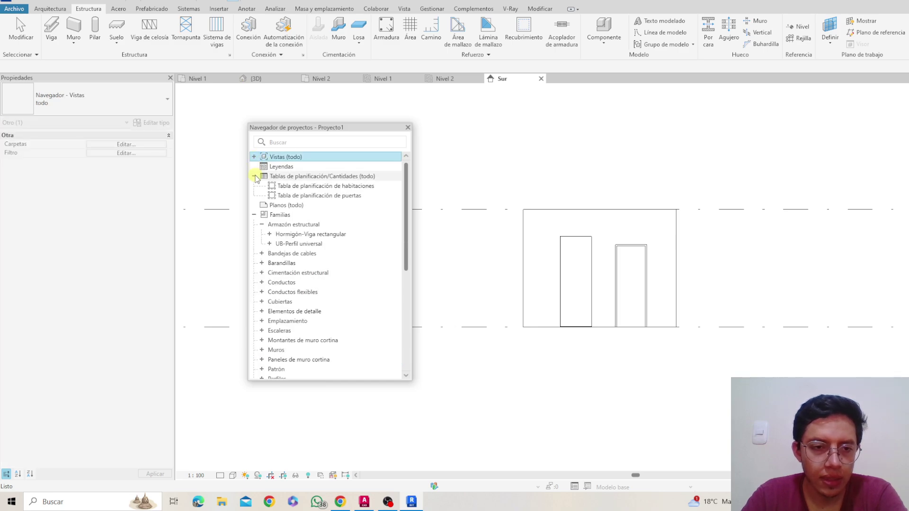
left_click(254, 177)
left_click(254, 195)
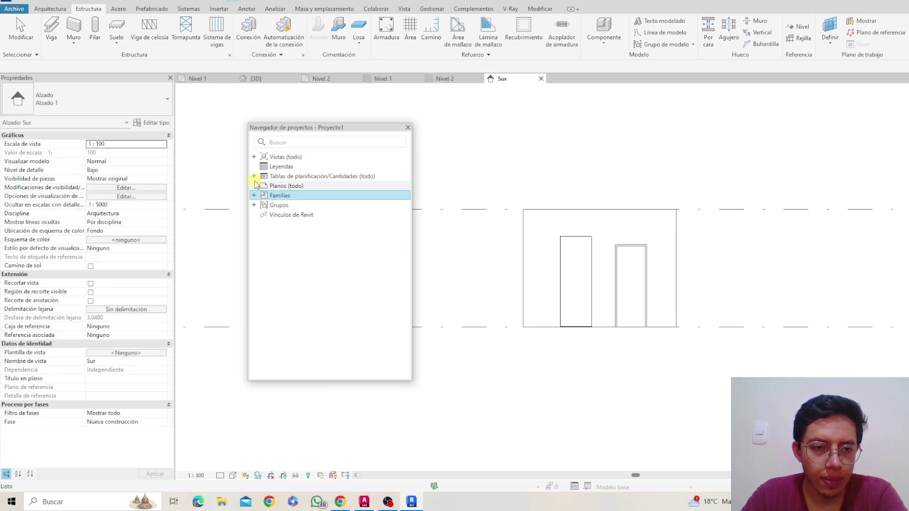
Expand the views group again and collapse its floor plan, ceiling plan, 3D view and elevation subgroups.
left_click(254, 157)
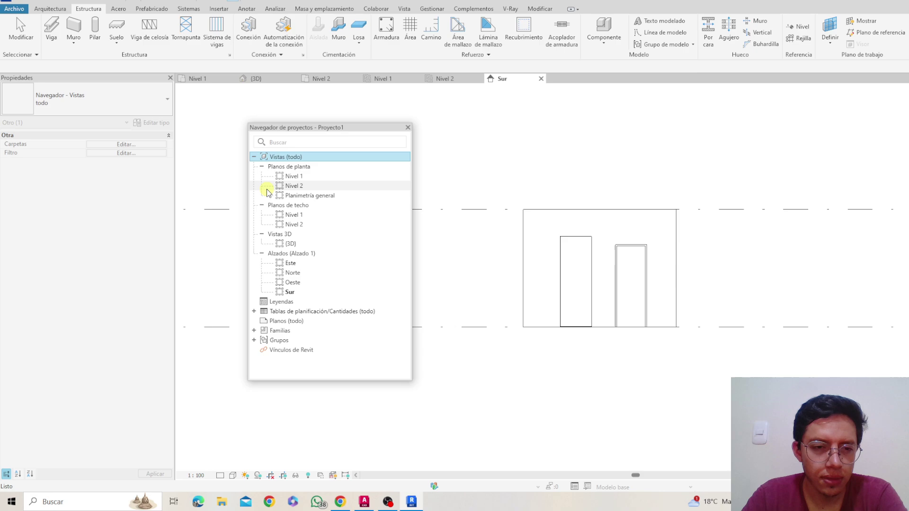
left_click(262, 167)
left_click(262, 176)
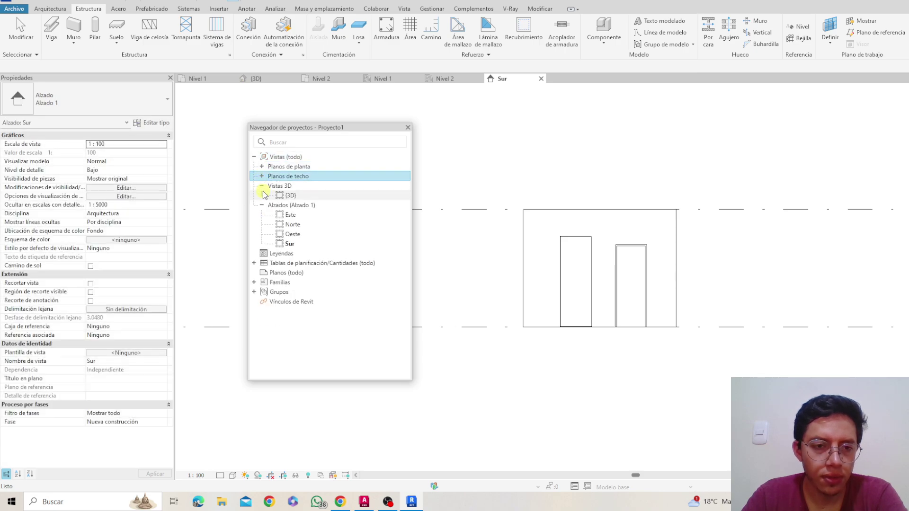
left_click(261, 186)
left_click(262, 196)
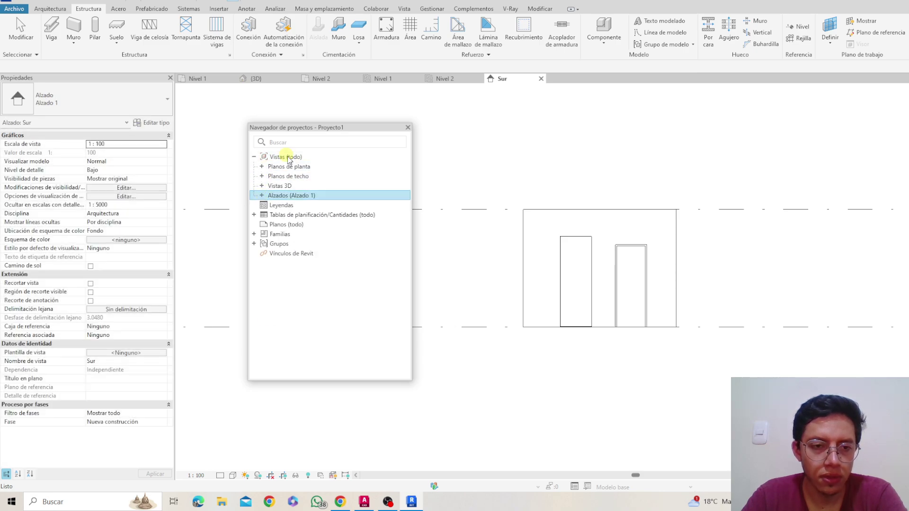
left_click(263, 167)
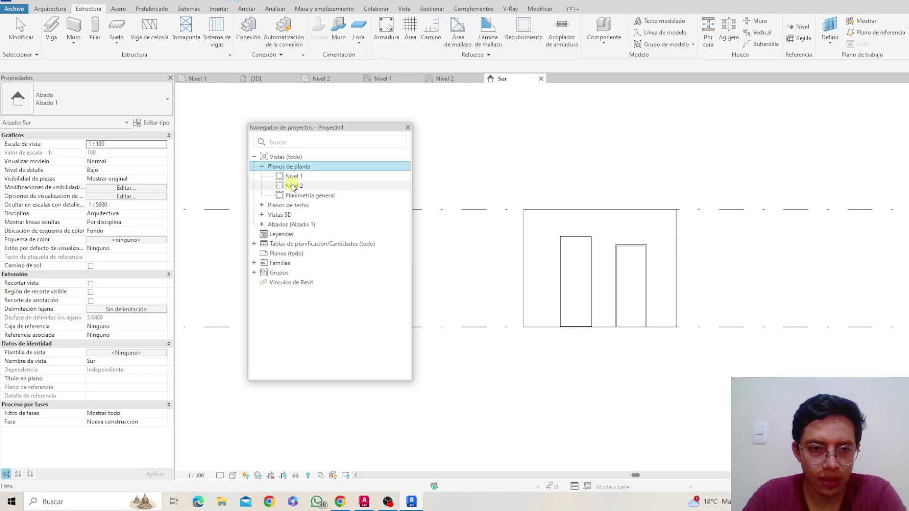
left_click(264, 167)
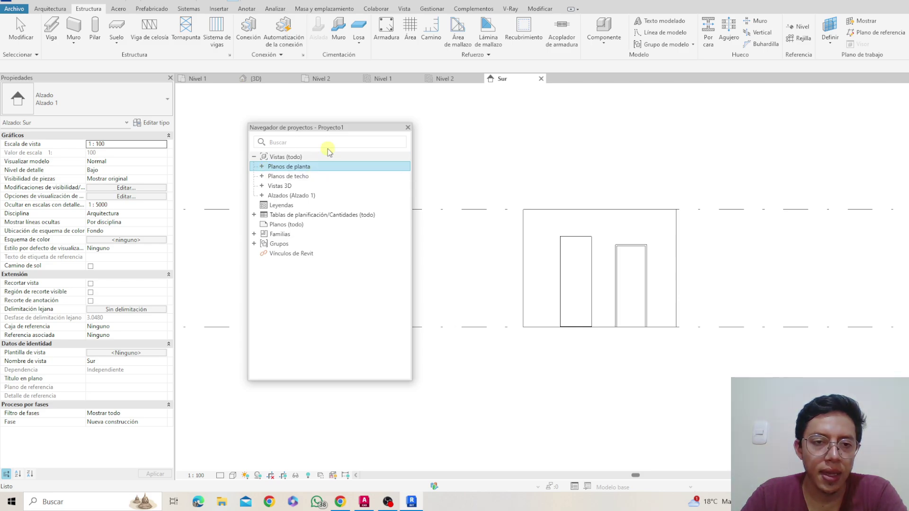
Dock the project browser beneath the properties palette and narrow both palettes to enlarge the drawing area.
left_click_drag(365, 130, 2, 302)
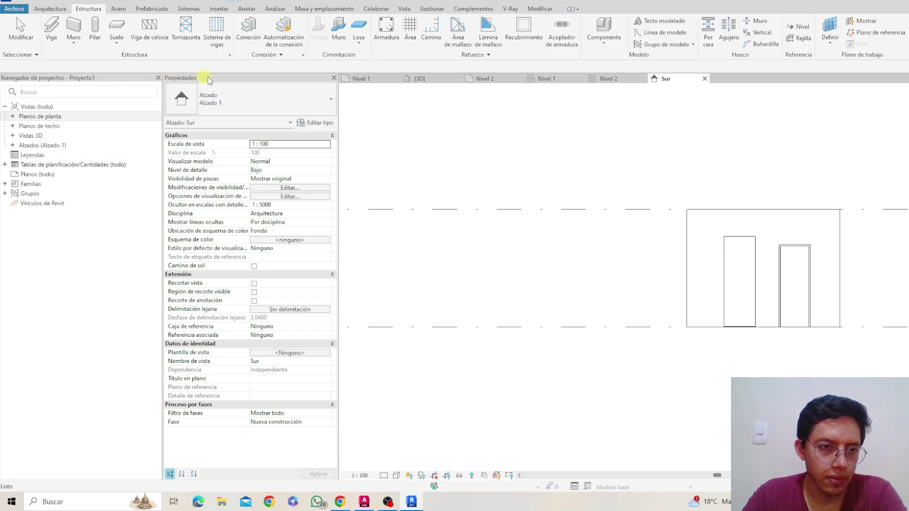
left_click_drag(236, 79, 71, 82)
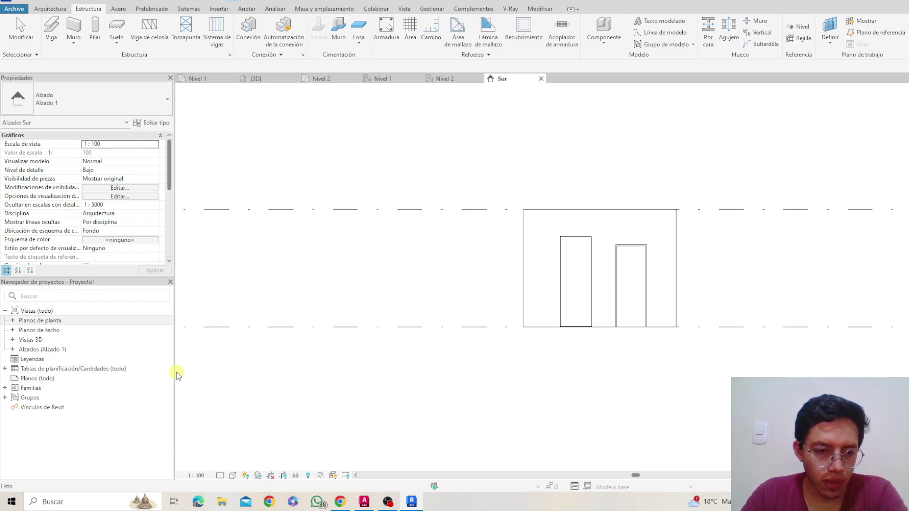
left_click_drag(155, 373, 122, 372)
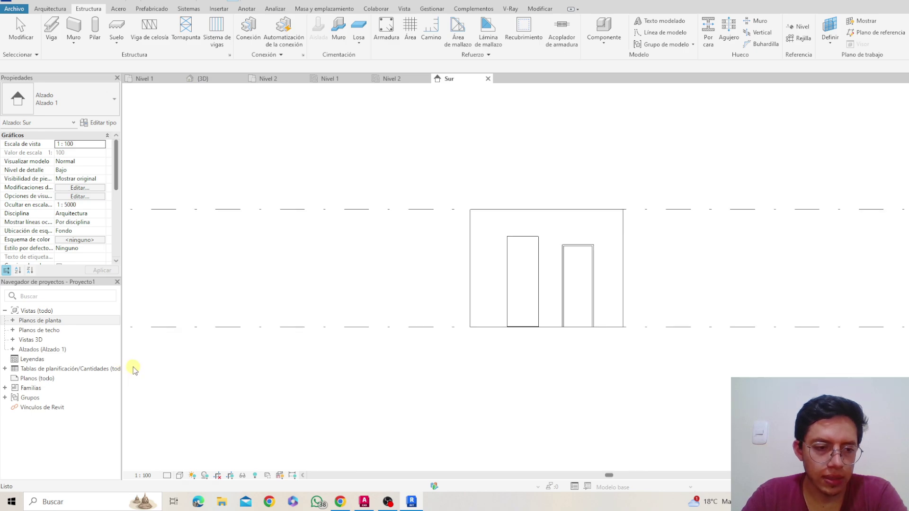
Review the view scale and detail level options for the Sur elevation without changing them.
scroll(133, 371, "down", 1)
scroll(386, 235, "down", 2)
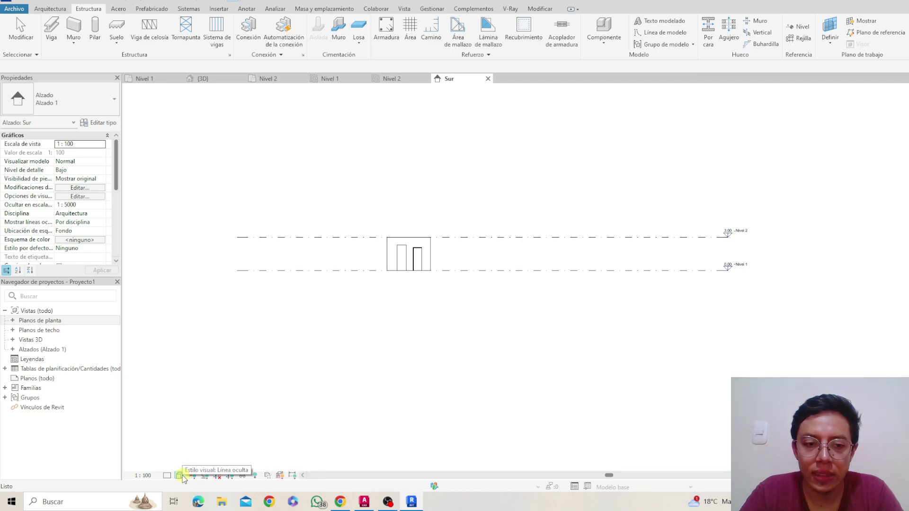
left_click(142, 475)
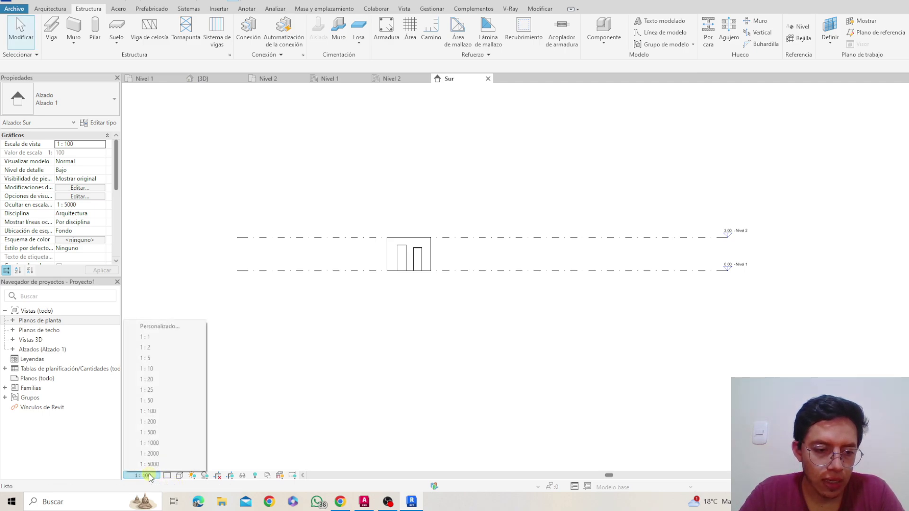
left_click(292, 366)
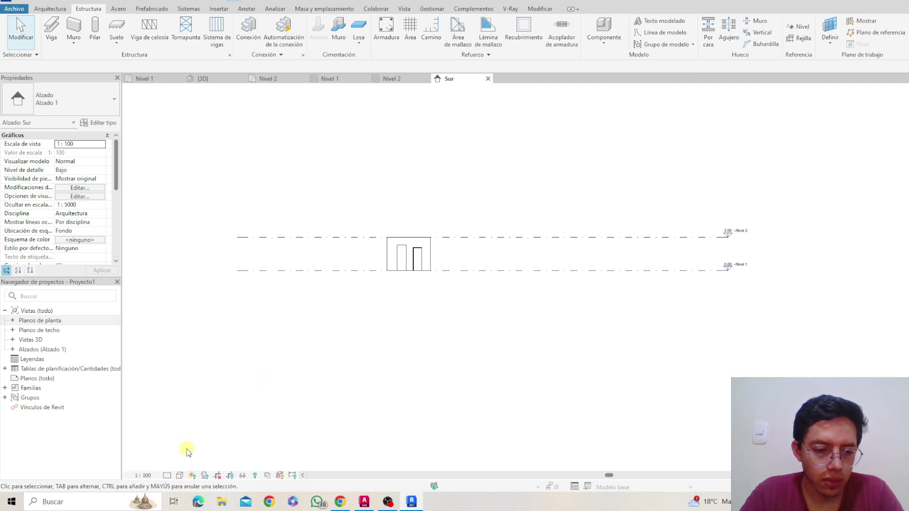
left_click(167, 476)
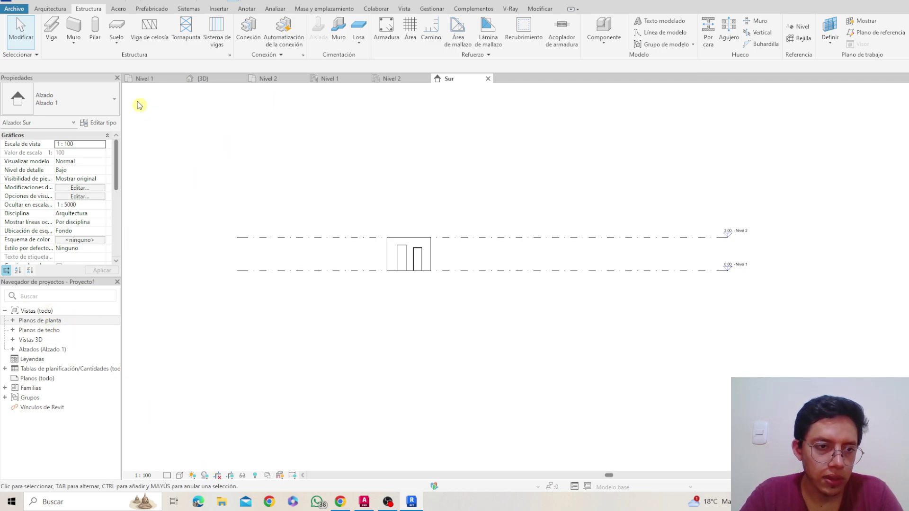
Switch to the Nivel 1 floor plan, turn shadows on and off again, and check the temporary hide/isolate options.
left_click(143, 79)
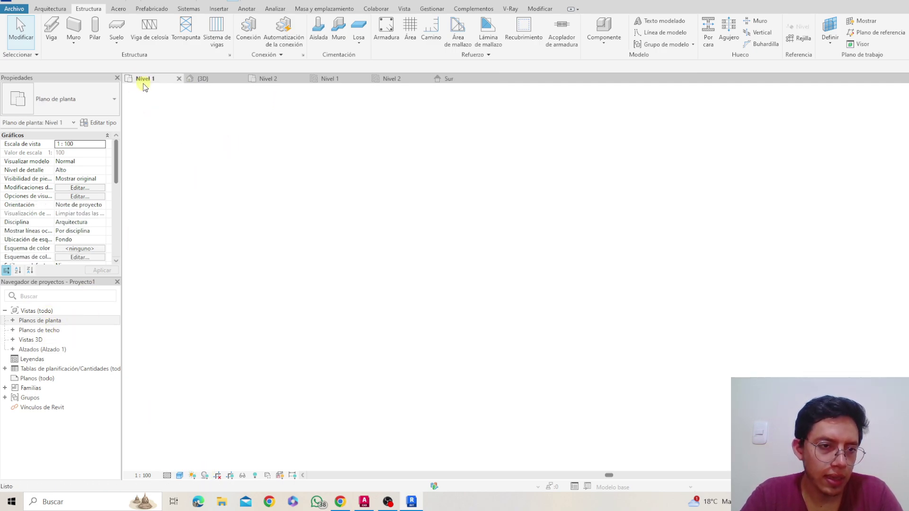
left_click(205, 476)
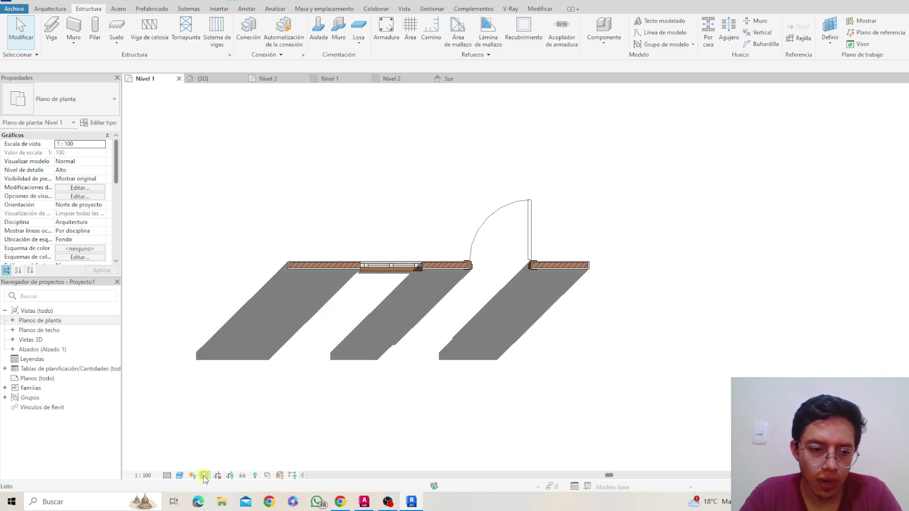
left_click(204, 476)
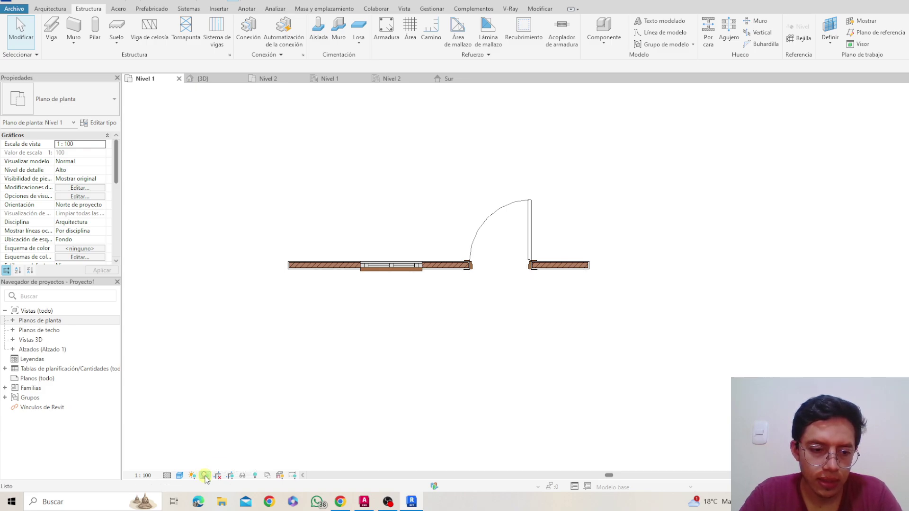
left_click(242, 475)
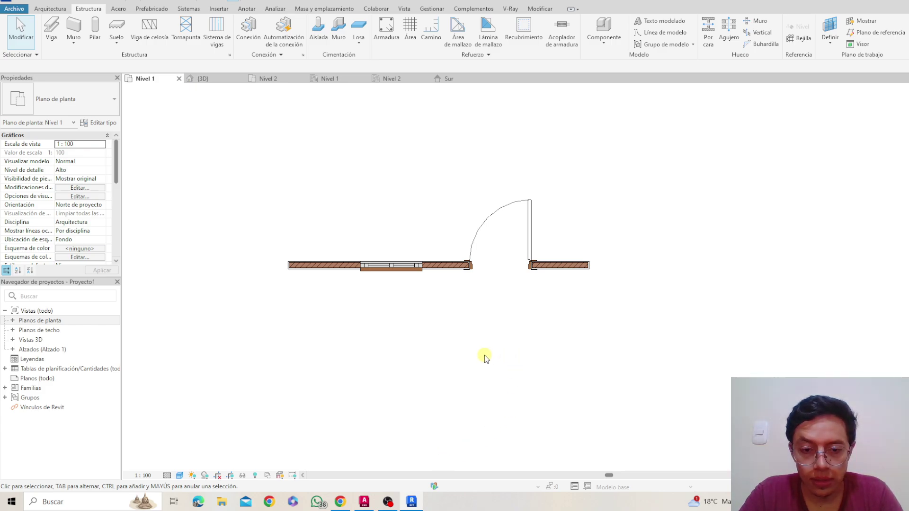
scroll(485, 357, "down", 1)
middle_click_drag(672, 466, 646, 450)
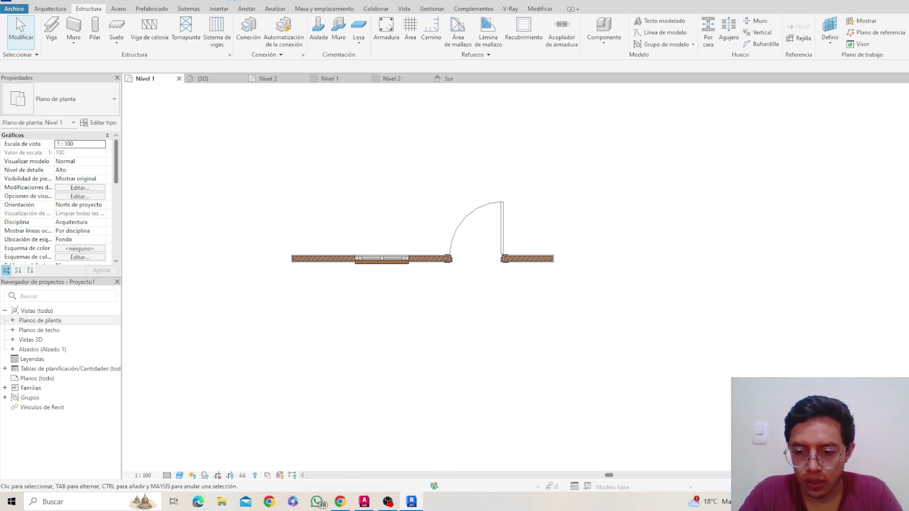
scroll(578, 416, "down", 1)
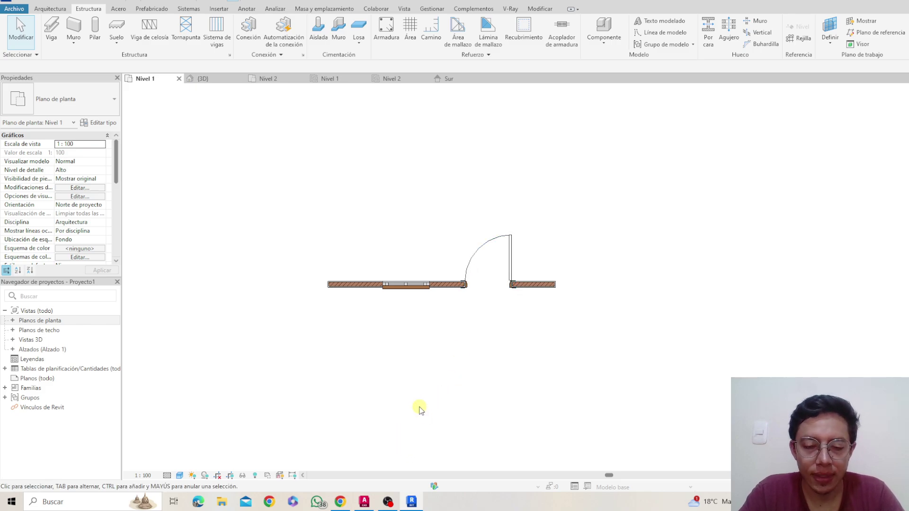
Switch to AutoCAD, look over the CASA FARNSWORTH plan, sections and elevations, and return to Revit.
left_click(364, 503)
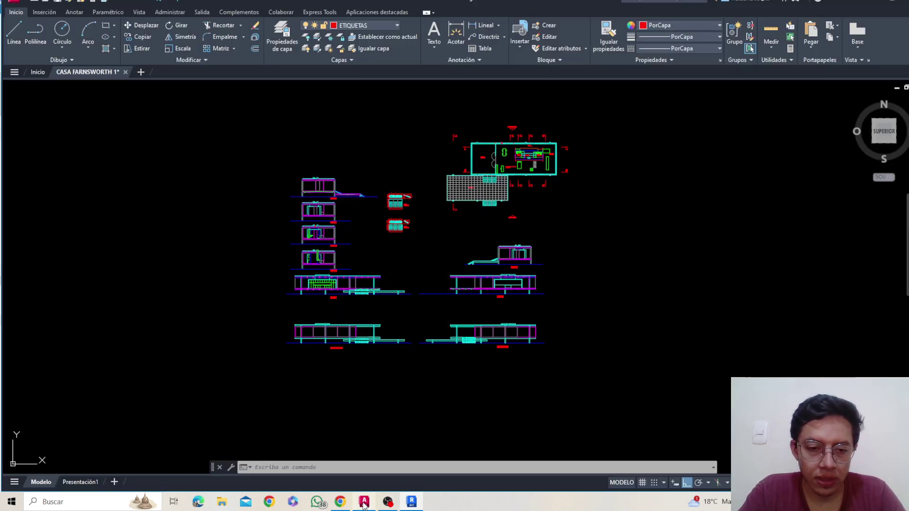
scroll(407, 199, "up", 3)
mouse_move(434, 175)
middle_mouse_down()
mouse_move(495, 182)
mouse_move(477, 209)
middle_mouse_up()
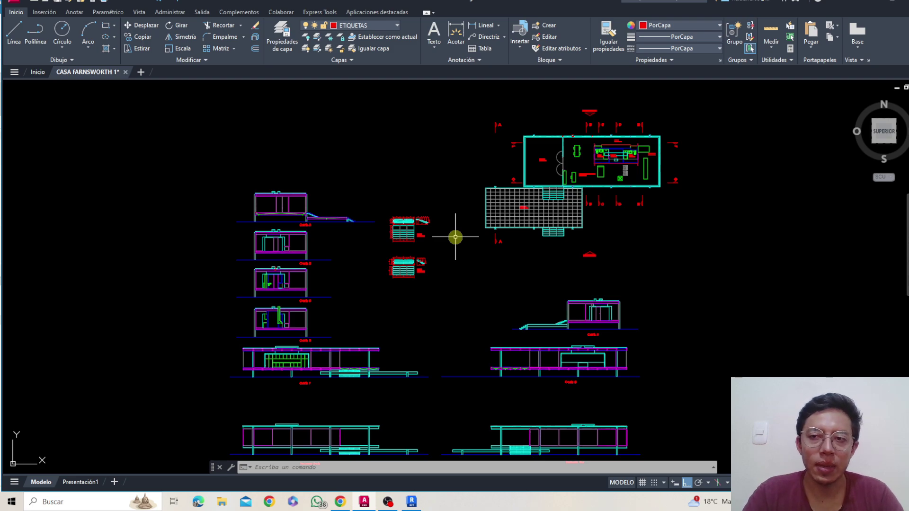
left_click(873, 4)
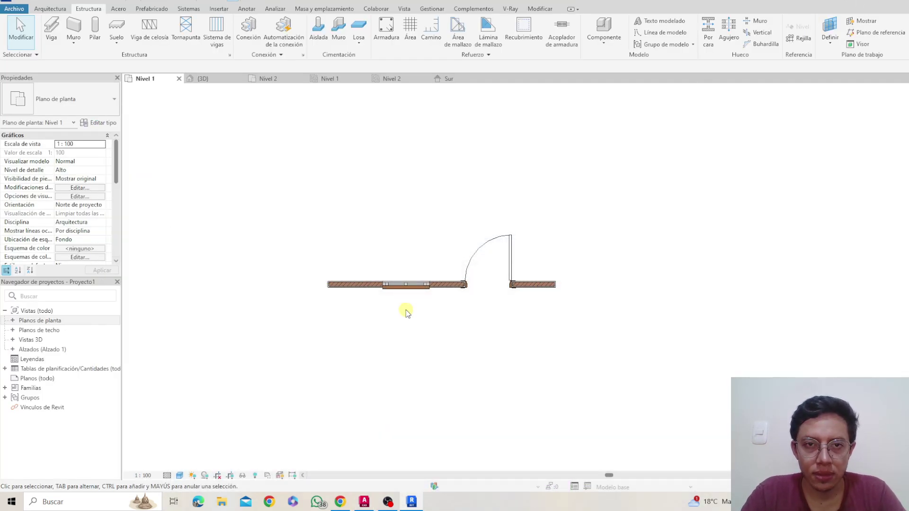